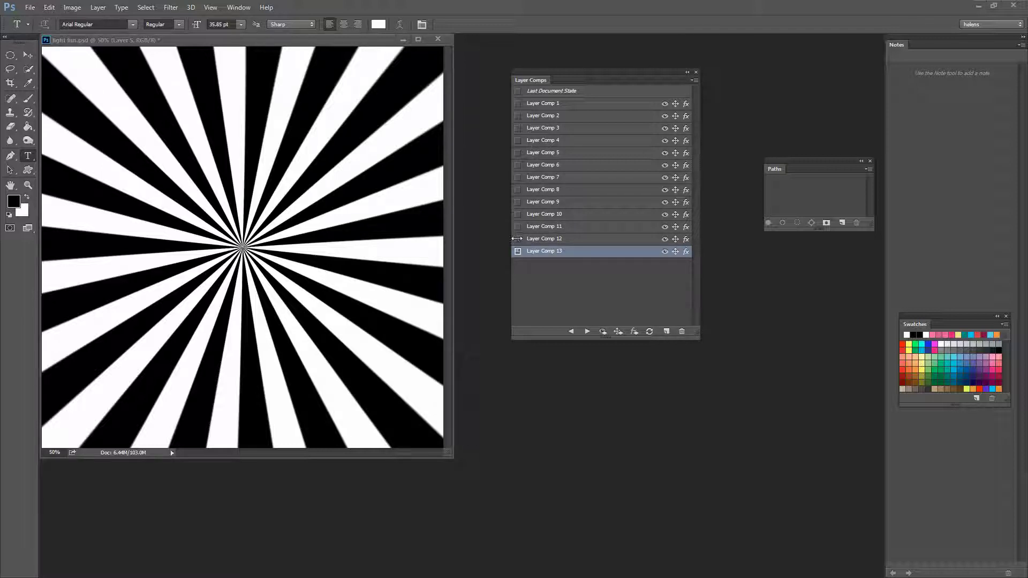
Preview the saved layer comps of light fun.psd one by one, from Layer Comp 12 back to Layer Comp 1.
{"action": "left_click", "coordinate": [517, 239]}
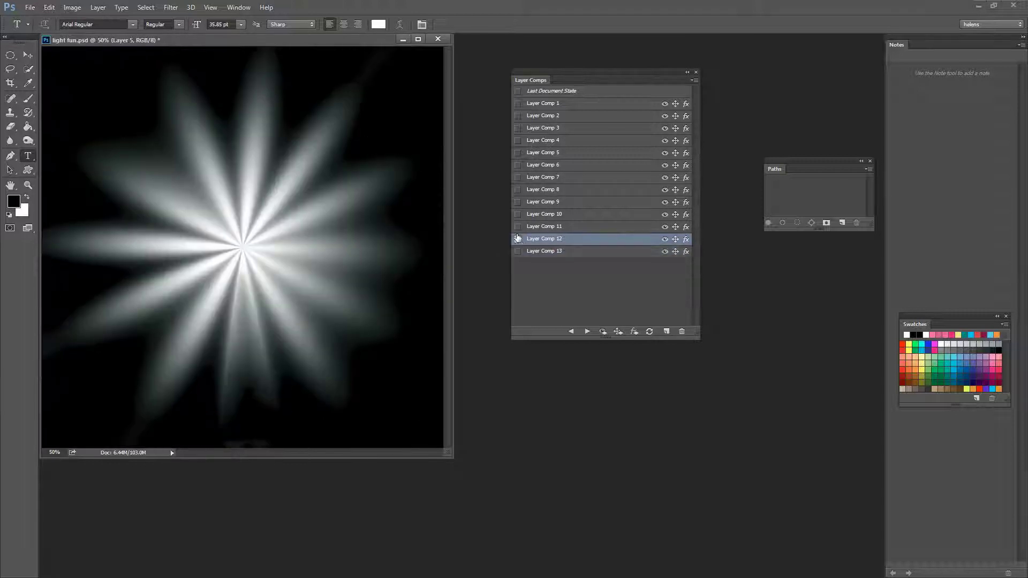
{"action": "left_click", "coordinate": [518, 227]}
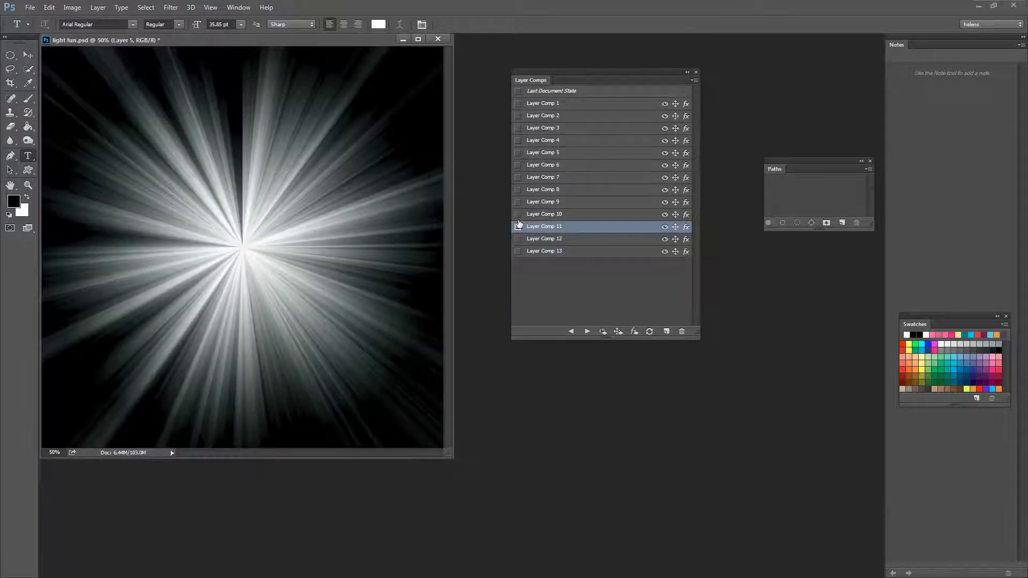
{"action": "left_click", "coordinate": [517, 214]}
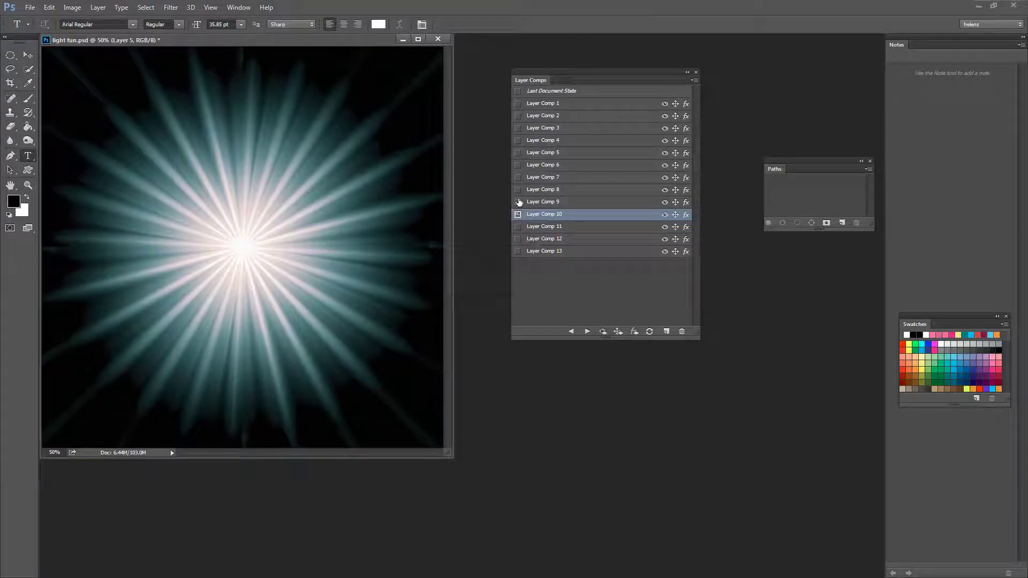
{"action": "left_click", "coordinate": [518, 202]}
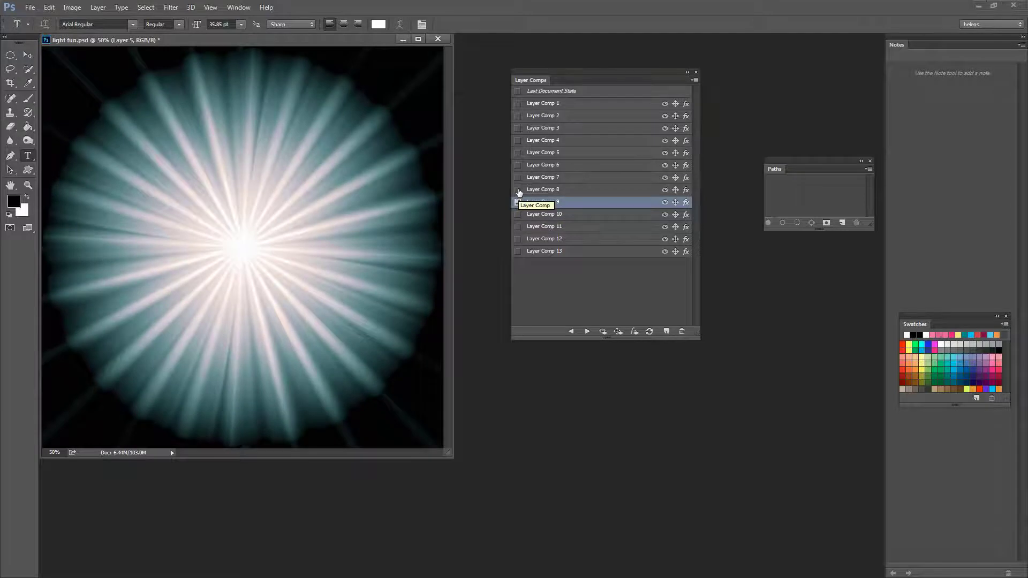
{"action": "left_click", "coordinate": [517, 190]}
{"action": "left_click", "coordinate": [518, 177]}
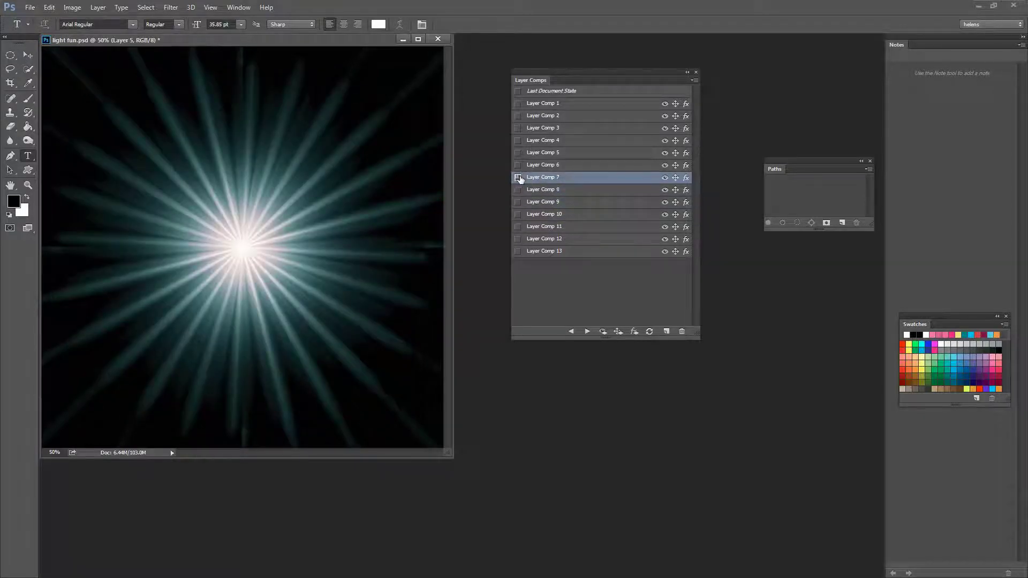
{"action": "left_click", "coordinate": [519, 166]}
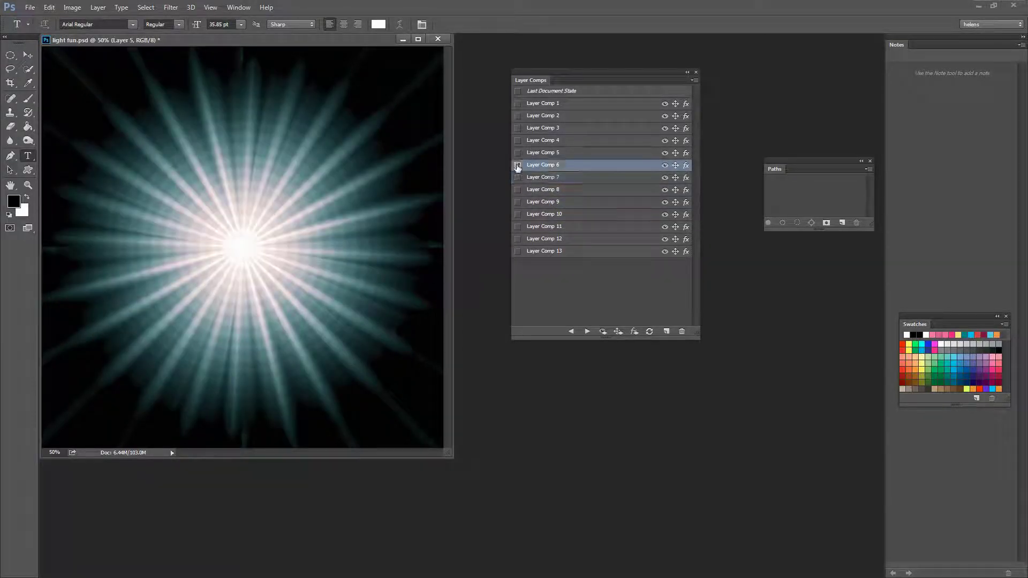
{"action": "left_click", "coordinate": [518, 153]}
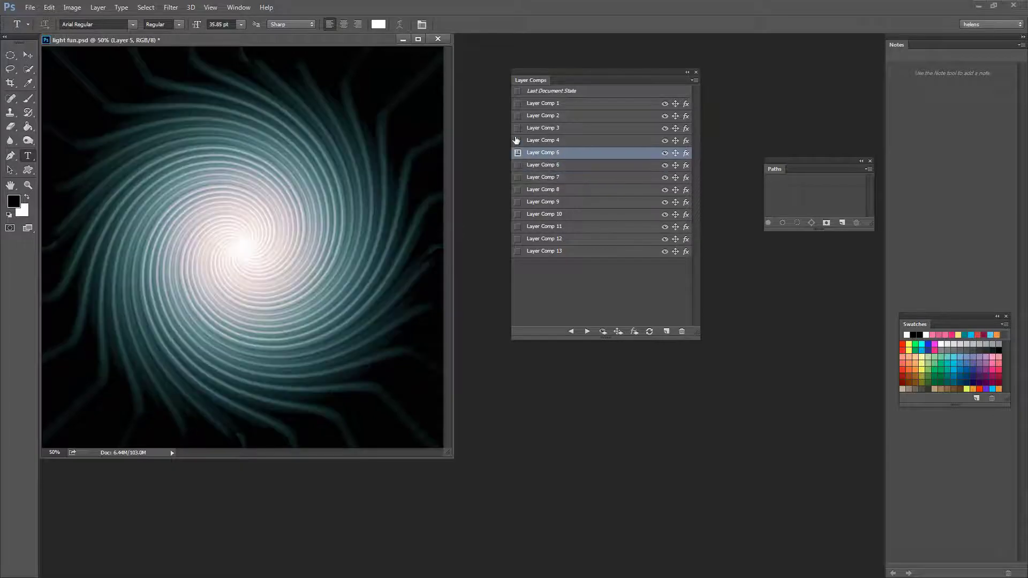
{"action": "left_click", "coordinate": [518, 141]}
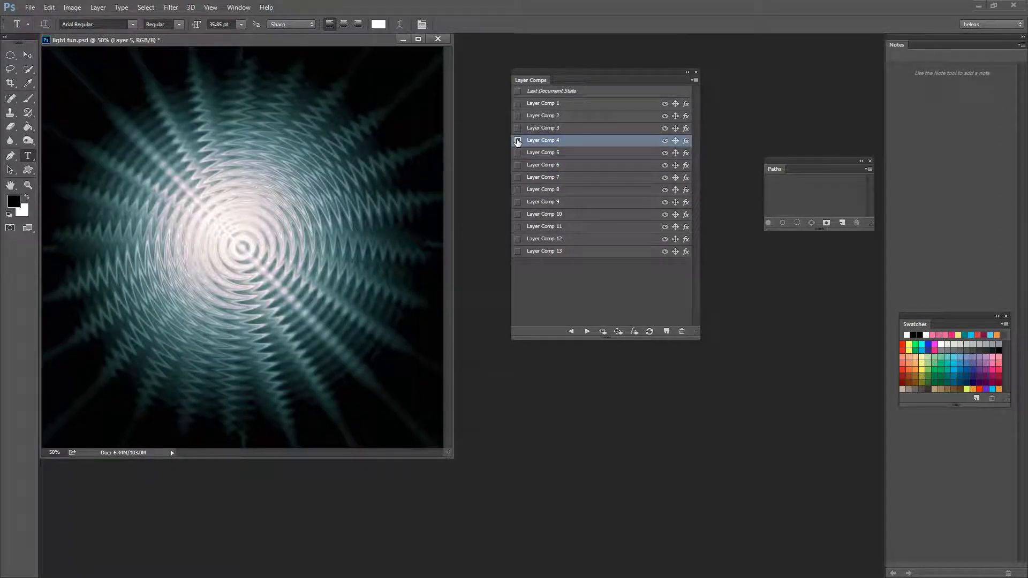
{"action": "left_click", "coordinate": [518, 129]}
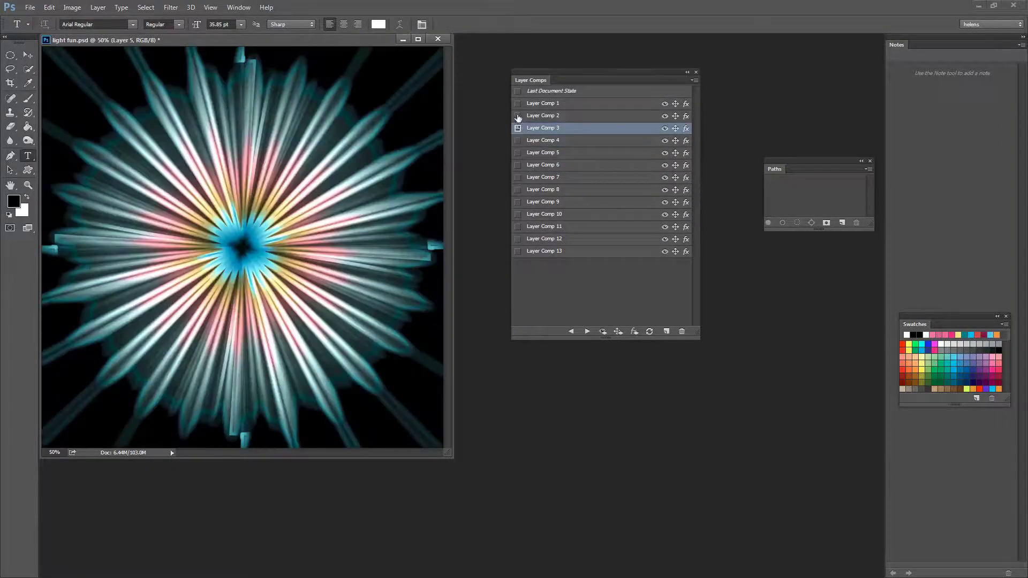
{"action": "left_click", "coordinate": [518, 116]}
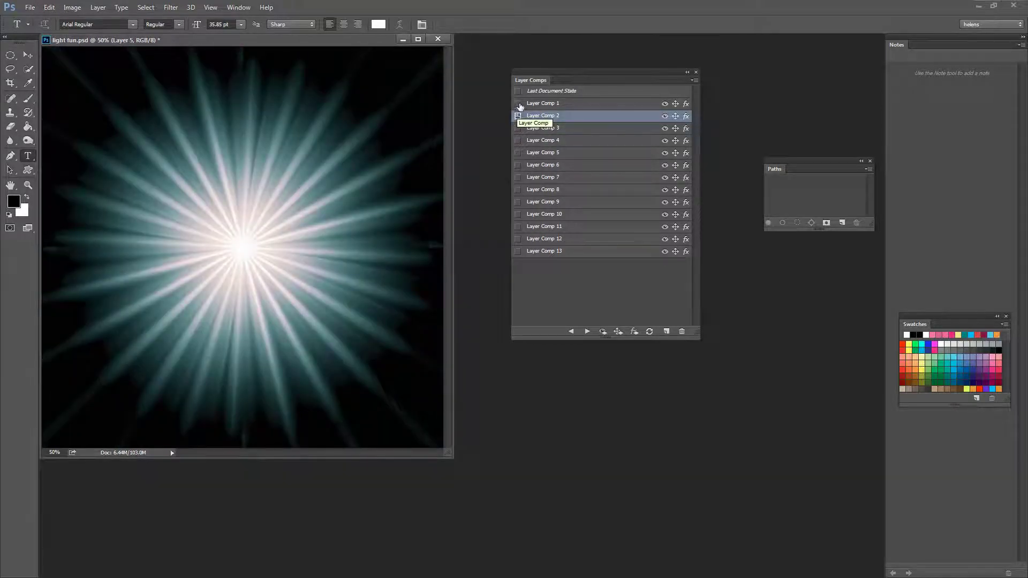
{"action": "left_click", "coordinate": [517, 104]}
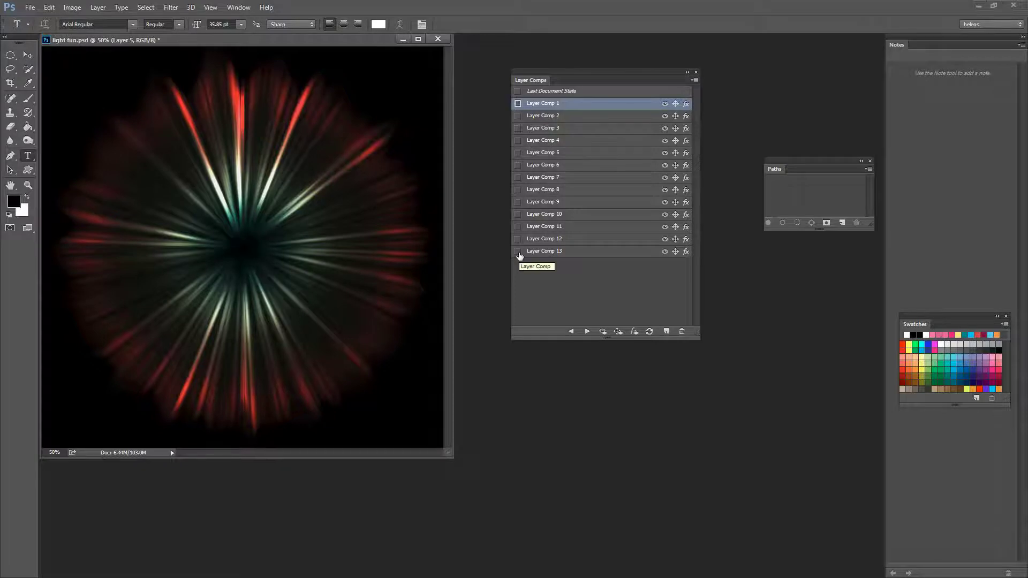
Preview Layer Comps 13 back to 8 once more, and minimize the light fun.psd document.
{"action": "left_click", "coordinate": [518, 251]}
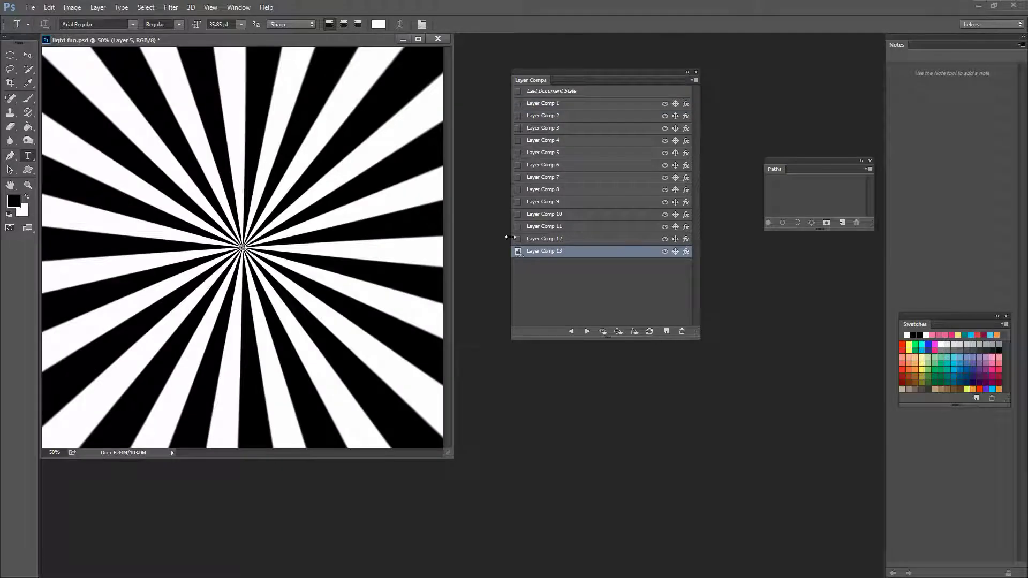
{"action": "left_click", "coordinate": [517, 240]}
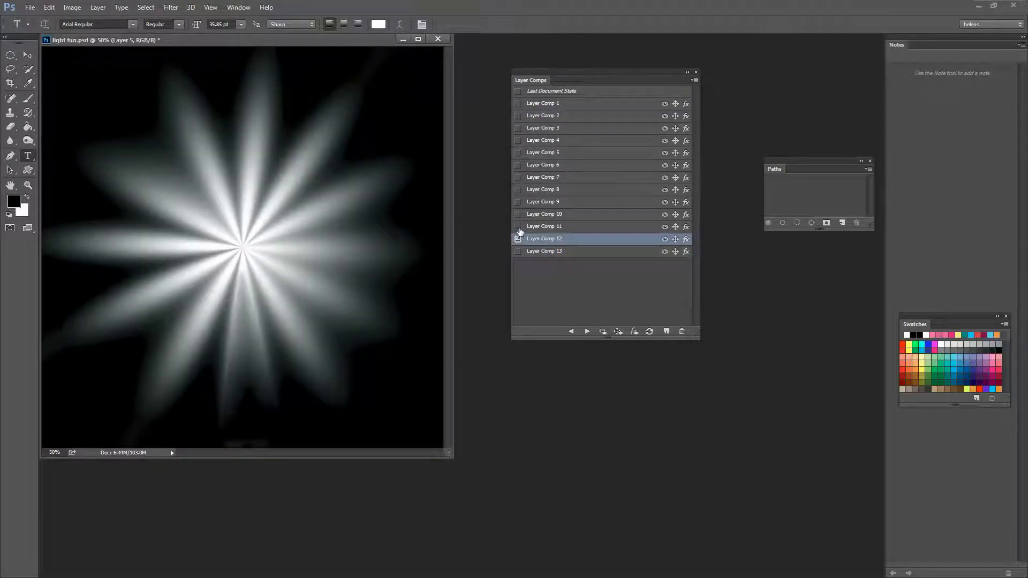
{"action": "left_click", "coordinate": [518, 227]}
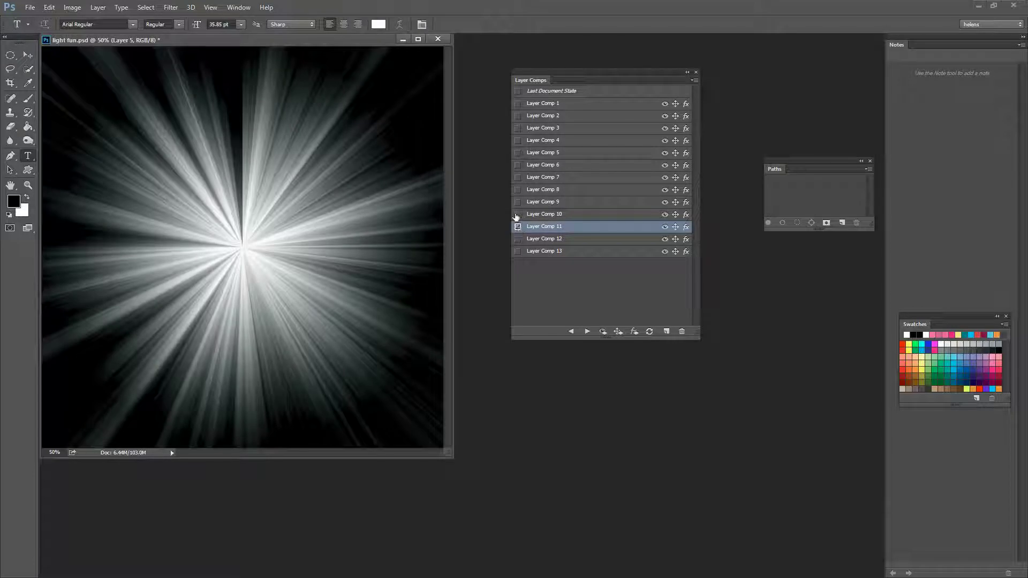
{"action": "left_click", "coordinate": [517, 214]}
{"action": "left_click", "coordinate": [517, 202]}
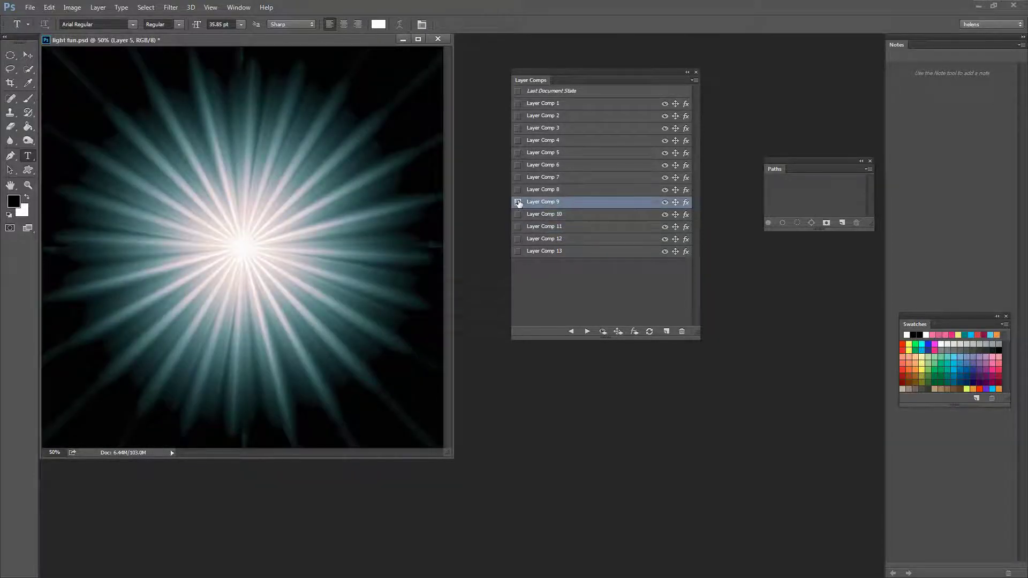
{"action": "left_click", "coordinate": [518, 190]}
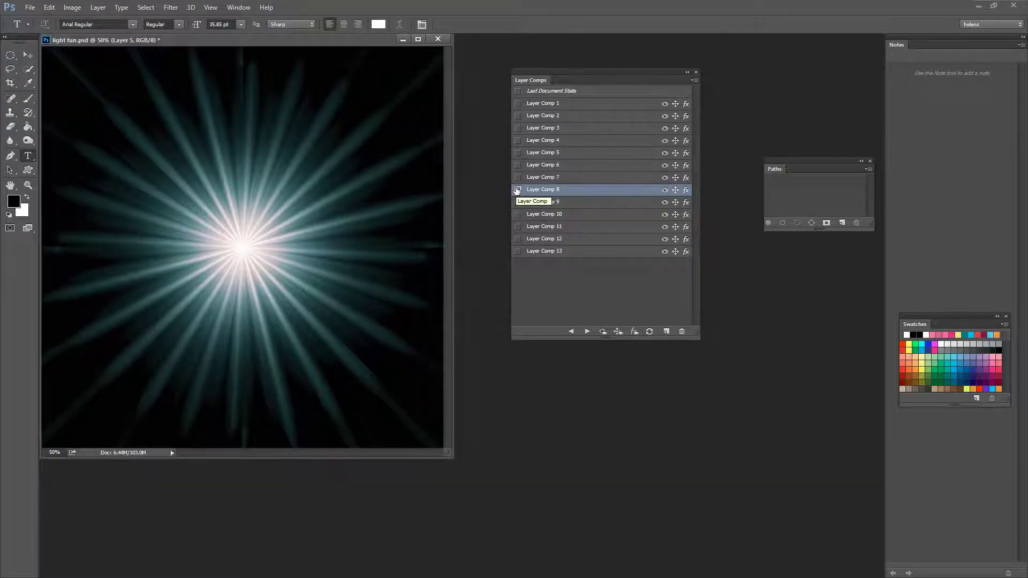
{"action": "left_click_drag", "start_coordinate": [174, 41], "coordinate": [610, 152]}
{"action": "left_click", "coordinate": [840, 150]}
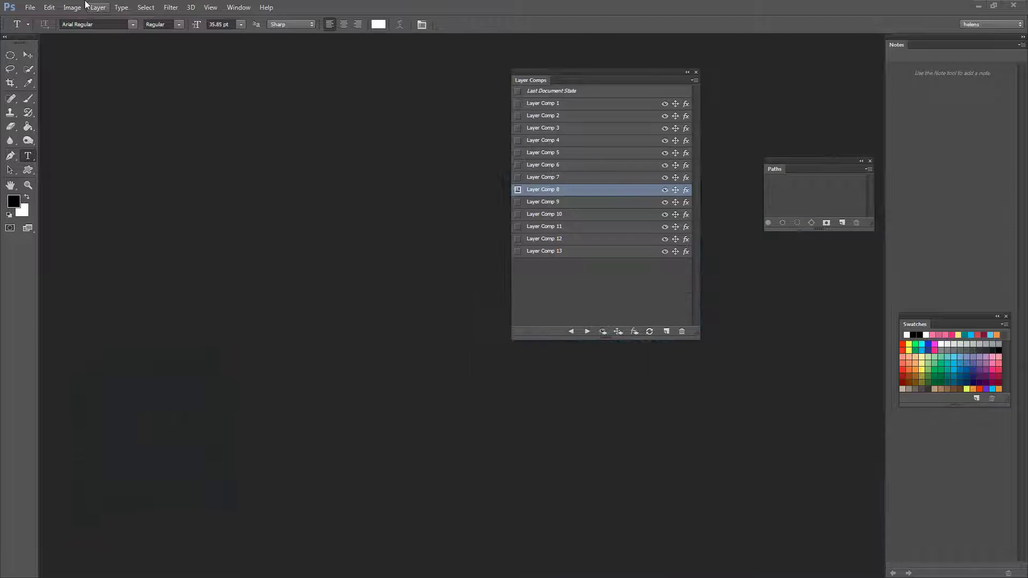
Create a new document 1500 pixels wide and 1500 pixels high.
{"action": "left_click", "coordinate": [29, 8]}
{"action": "left_click", "coordinate": [39, 19]}
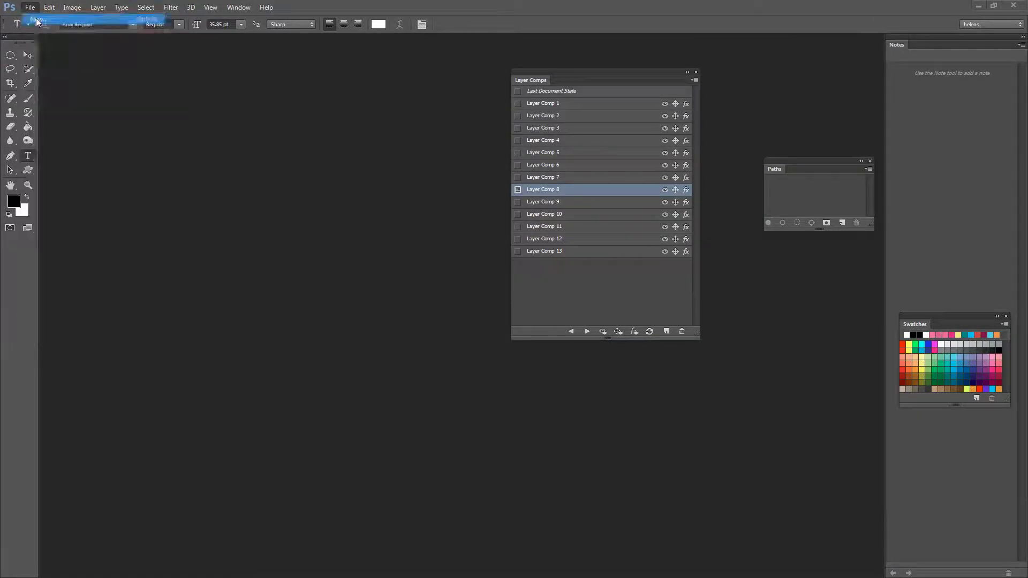
{"action": "double_click", "coordinate": [185, 235]}
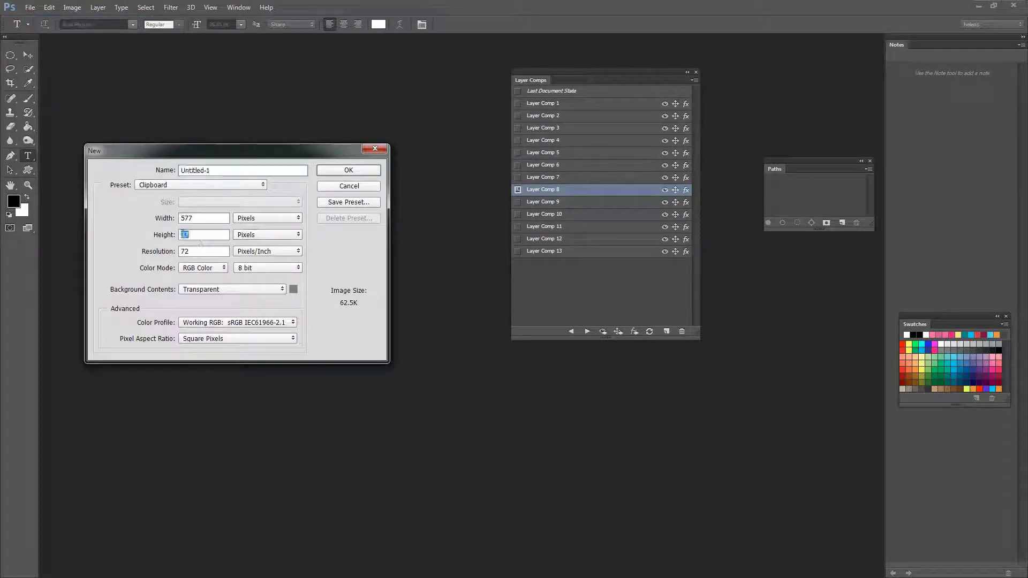
{"action": "double_click", "coordinate": [190, 218]}
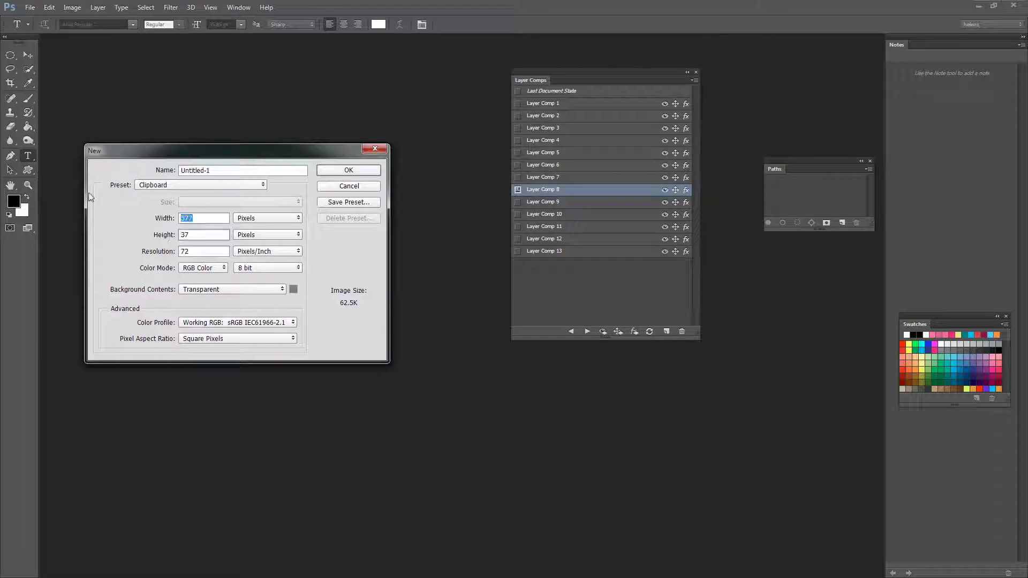
{"action": "type", "text": "1500"}
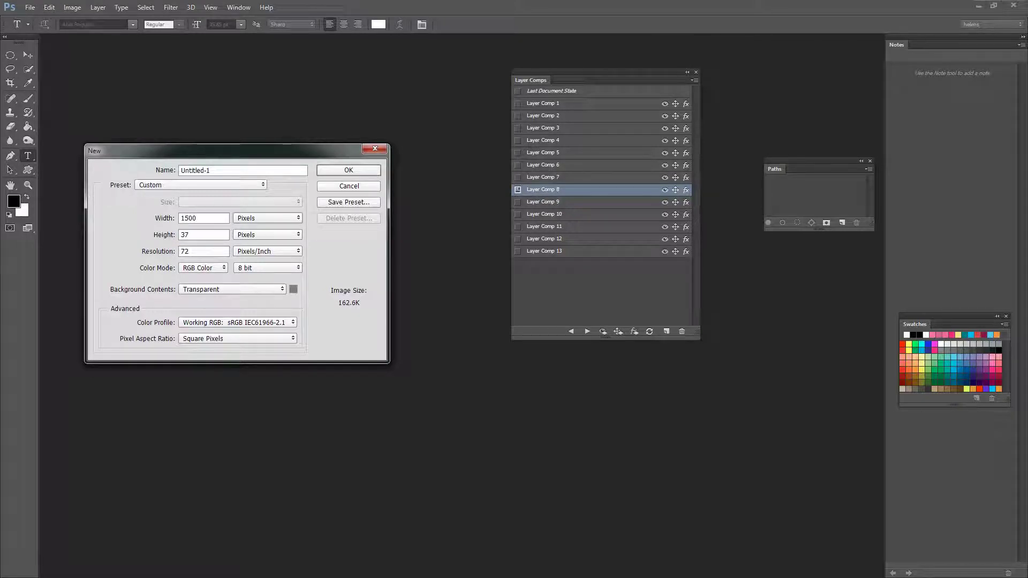
{"action": "double_click", "coordinate": [208, 236]}
{"action": "type", "text": "1500"}
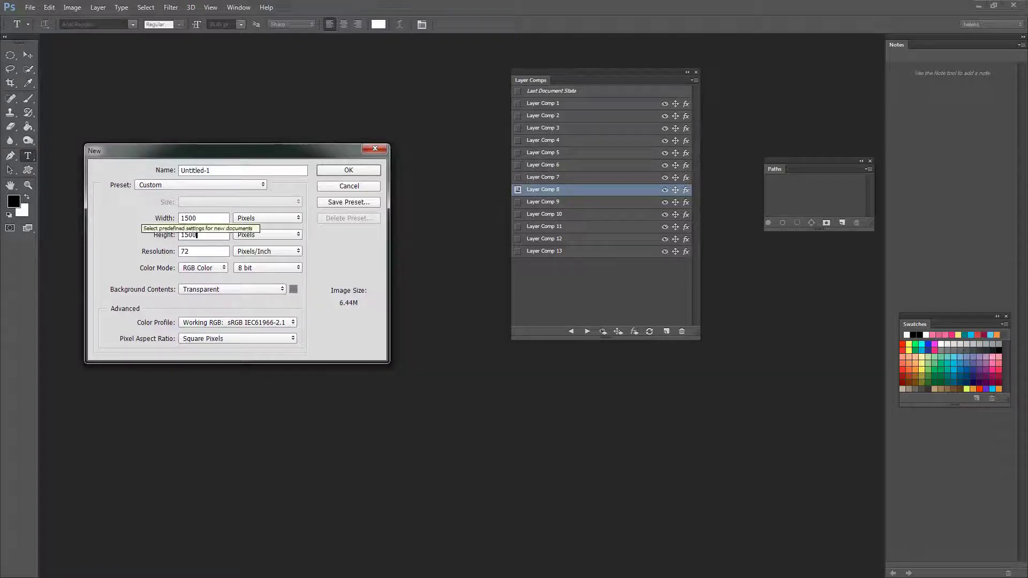
{"action": "left_click", "coordinate": [346, 171]}
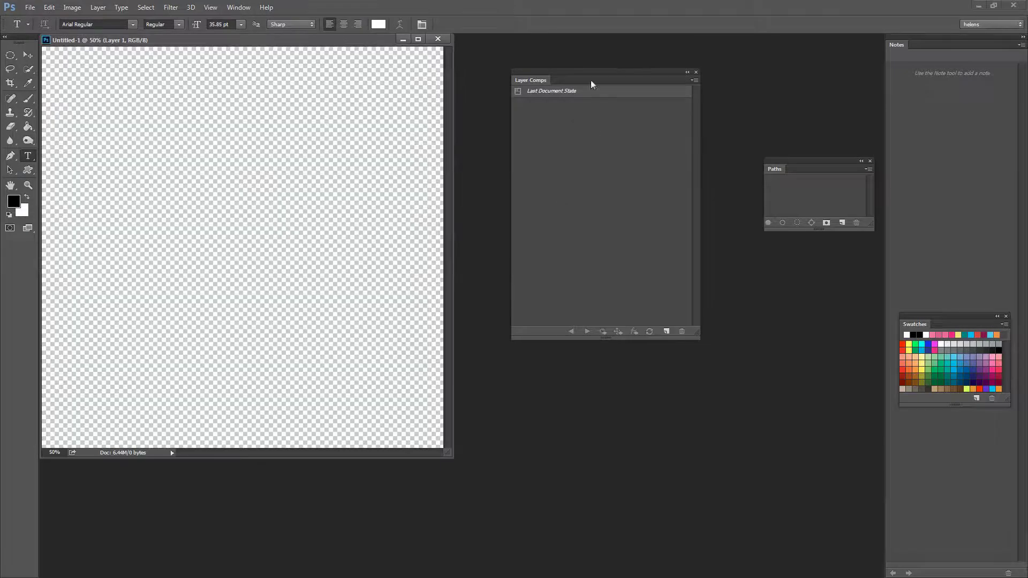
Replace the Layer Comps panel with the Layers panel, placed beside the canvas.
{"action": "left_click", "coordinate": [695, 73]}
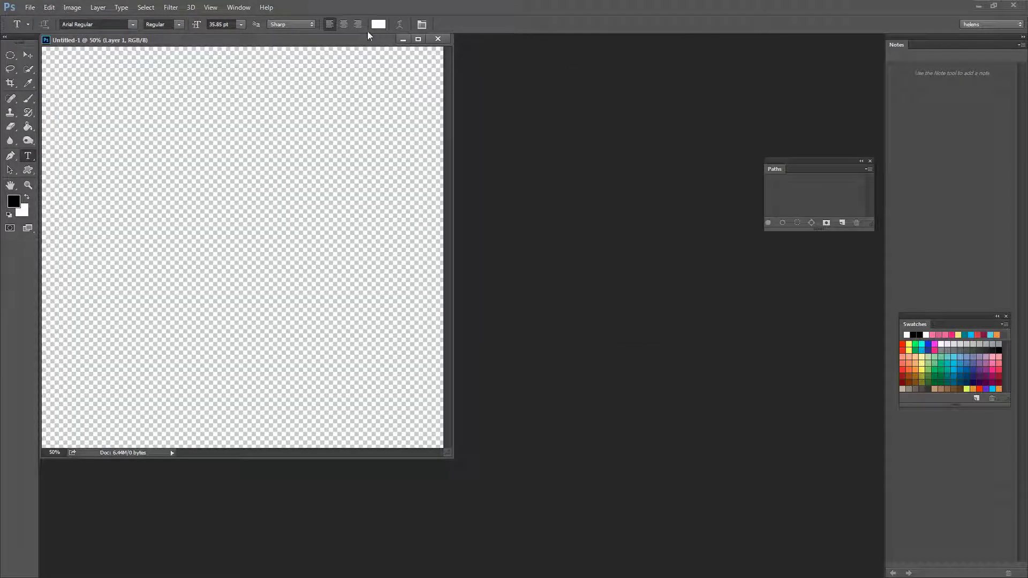
{"action": "left_click", "coordinate": [230, 9]}
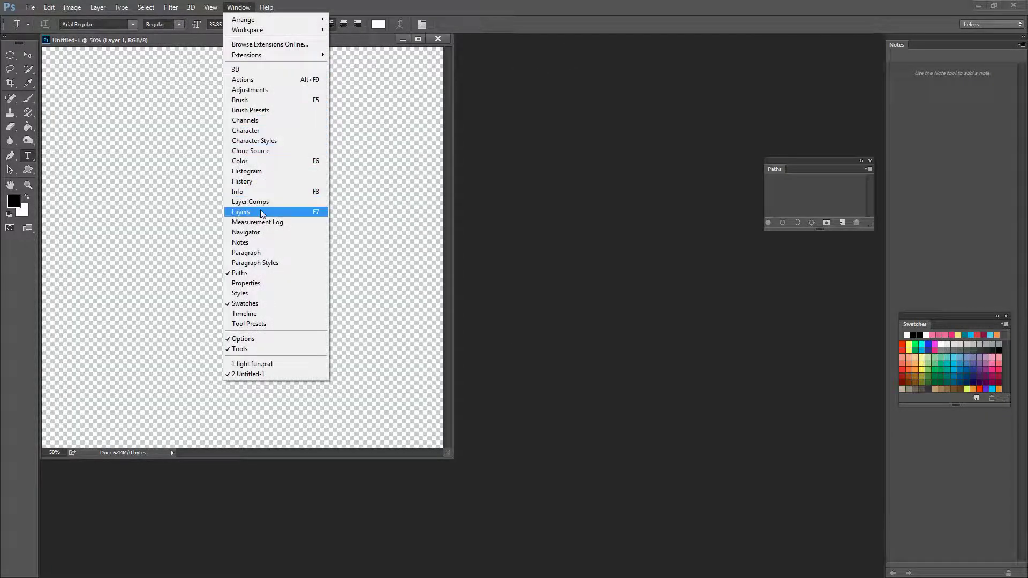
{"action": "left_click", "coordinate": [261, 212]}
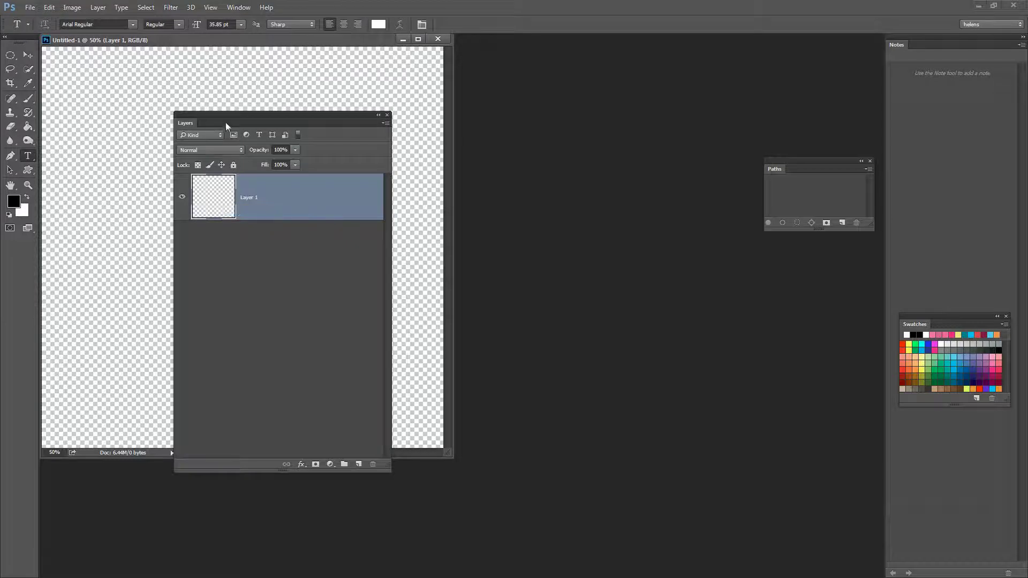
{"action": "left_click_drag", "start_coordinate": [226, 122], "coordinate": [534, 85]}
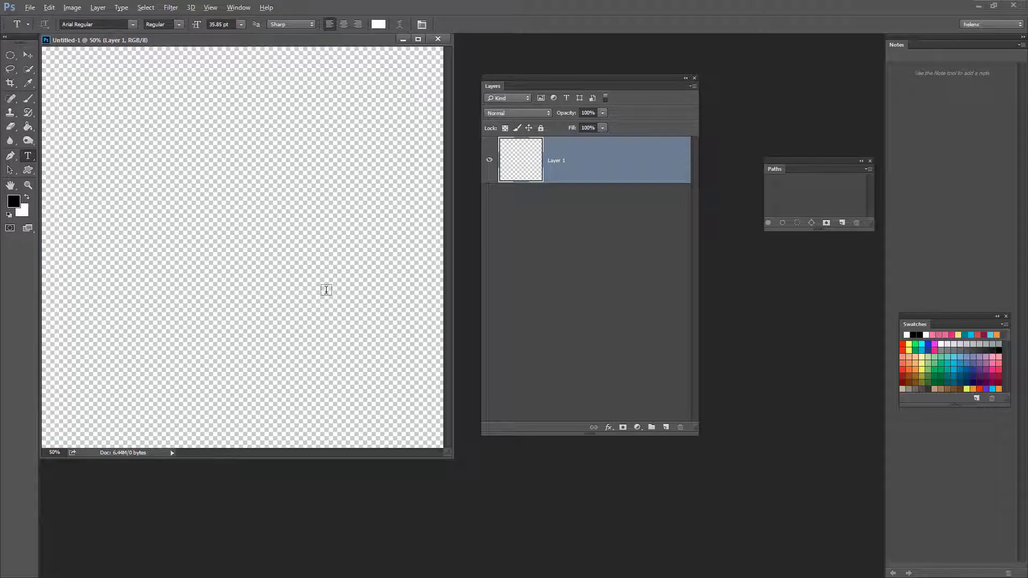
Fill Layer 1 with black and add a new empty layer above it.
{"action": "key", "text": "alt+BackSpace"}
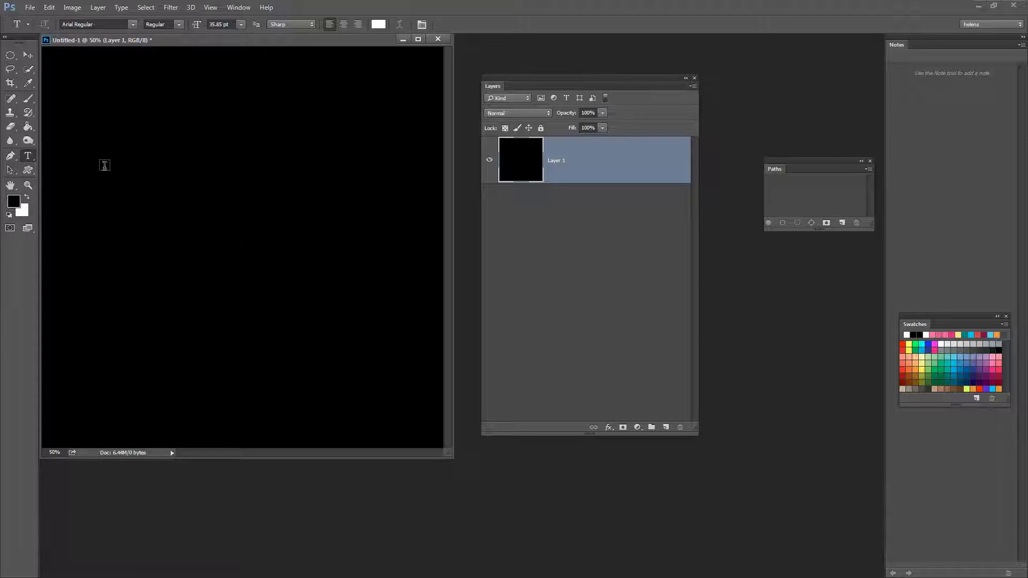
{"action": "left_click", "coordinate": [30, 129]}
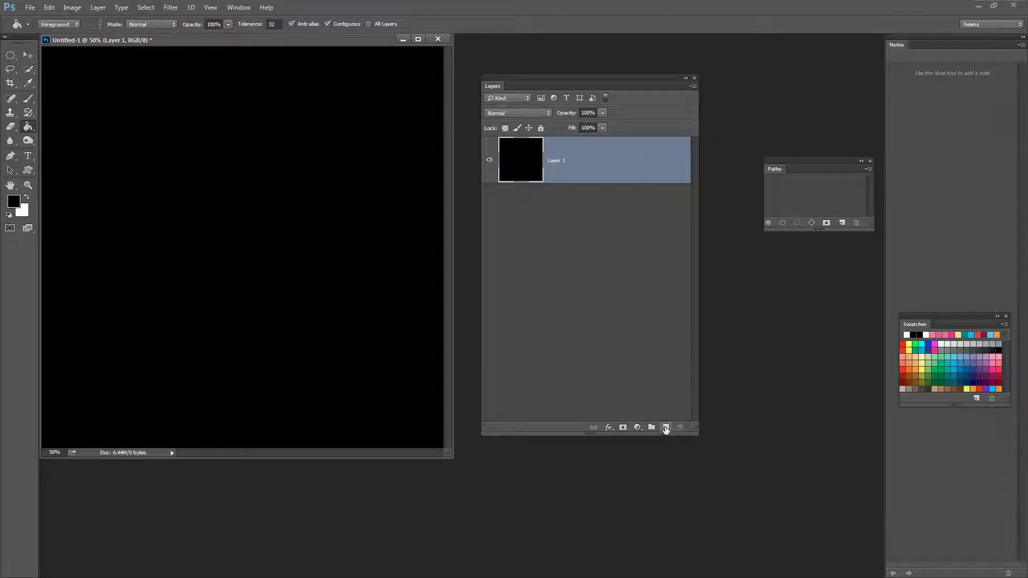
{"action": "left_click", "coordinate": [665, 428]}
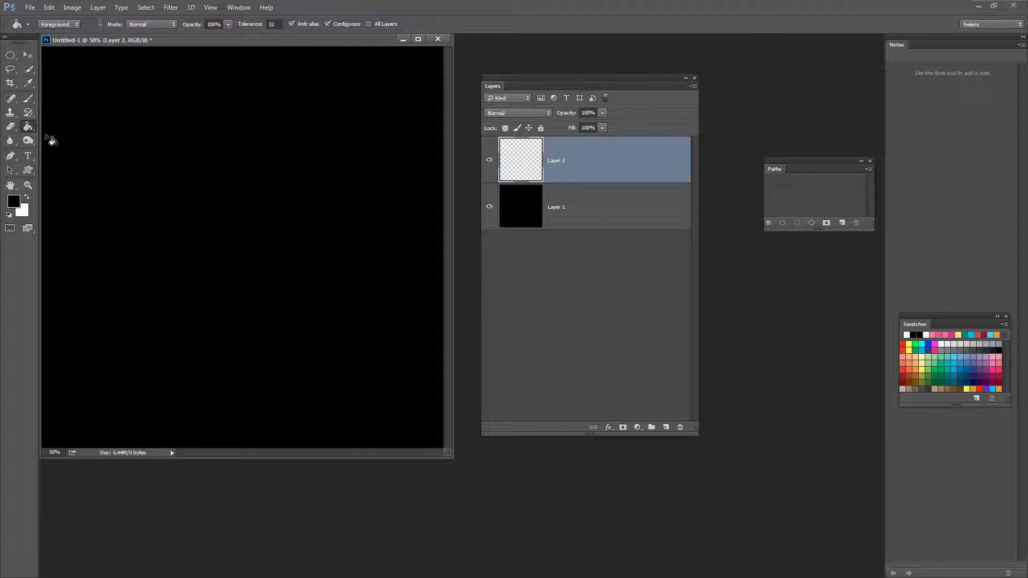
Fill Layer 2 with a vertical linear gradient from white at the canvas's upper edge to black about four-fifths of the way down.
{"action": "left_click_drag", "start_coordinate": [31, 131], "coordinate": [72, 125]}
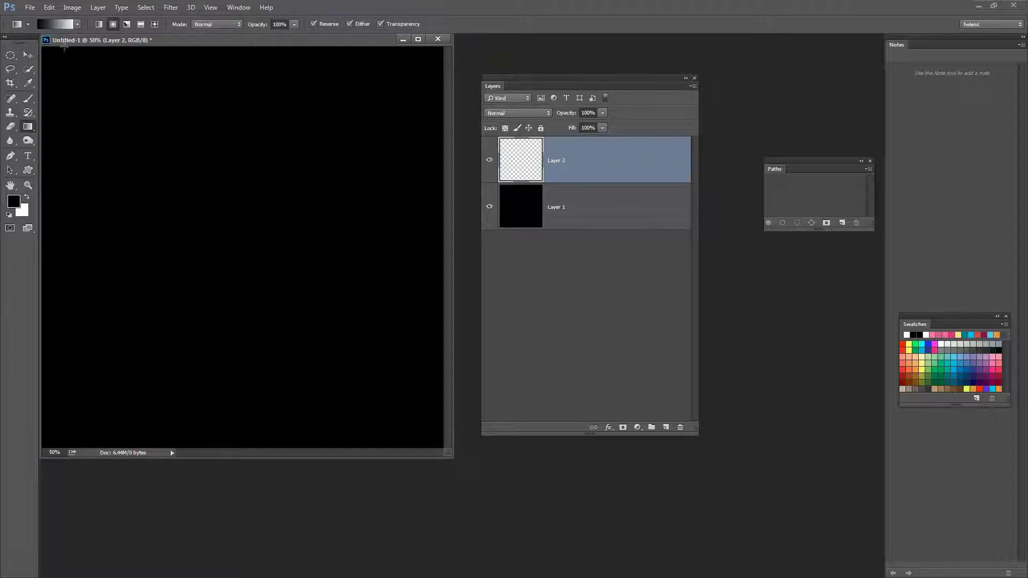
{"action": "left_click", "coordinate": [77, 25]}
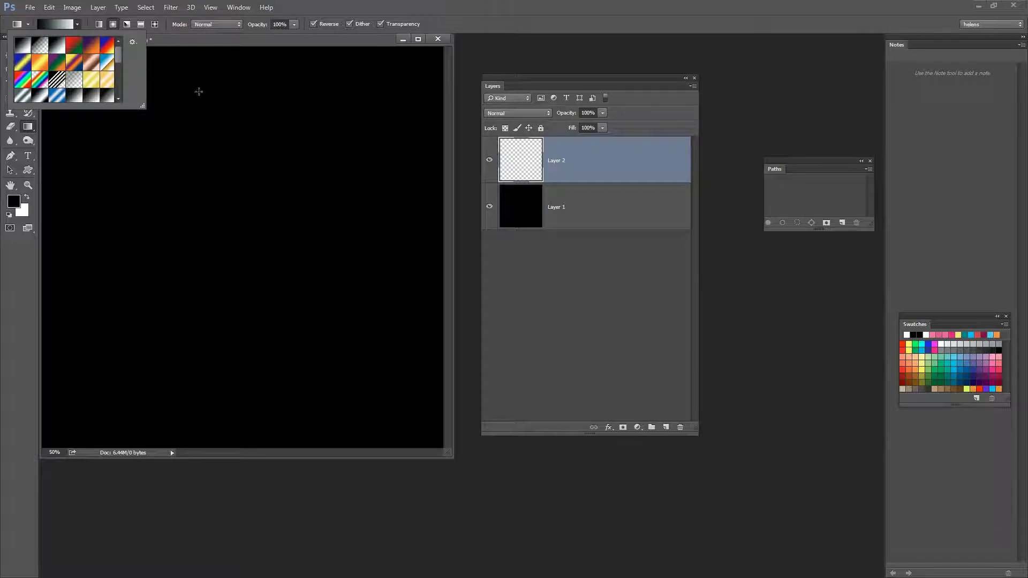
{"action": "left_click", "coordinate": [99, 24]}
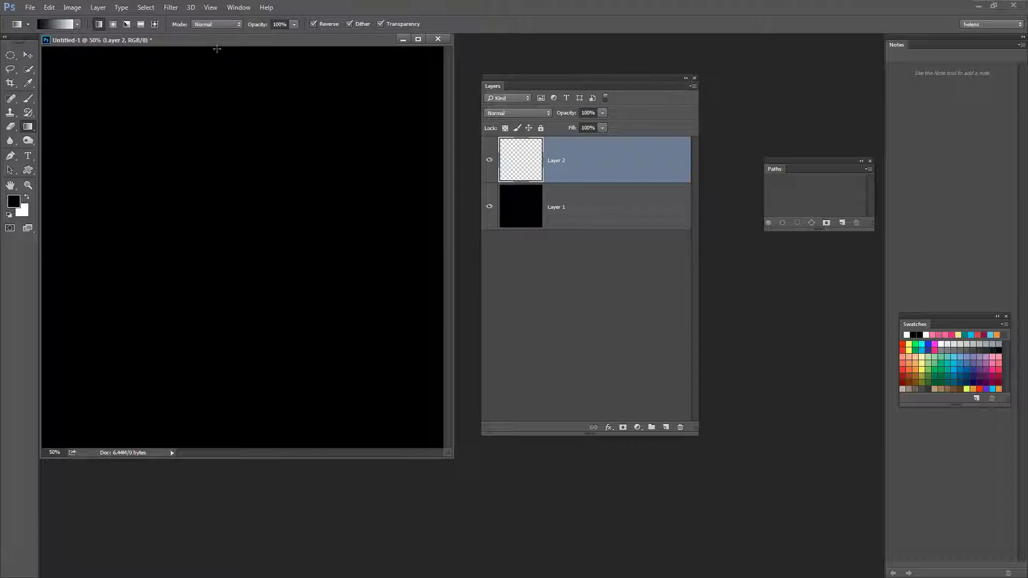
{"action": "left_click_drag", "start_coordinate": [221, 47], "coordinate": [222, 447]}
{"action": "key", "text": "shift"}
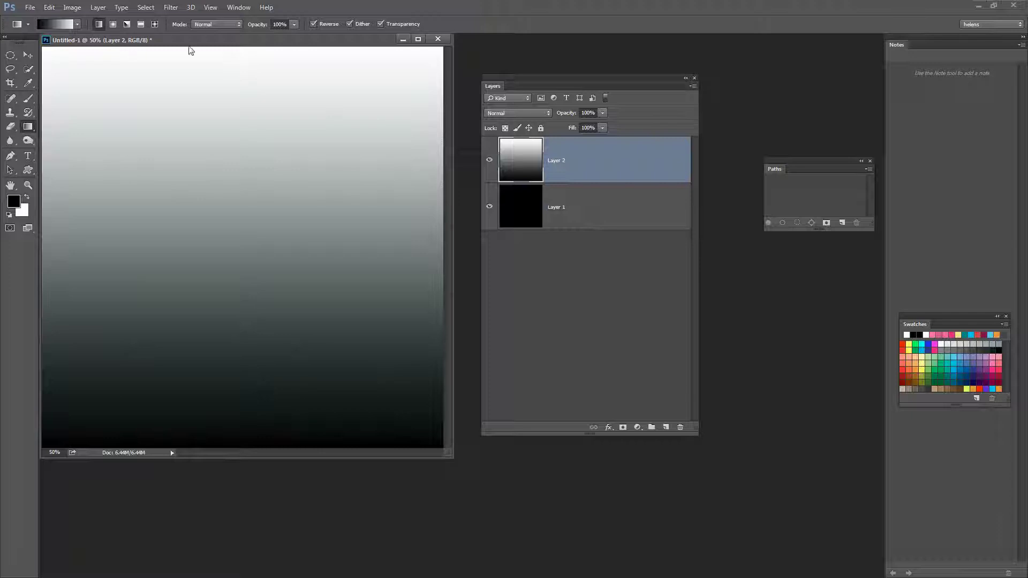
{"action": "left_click_drag", "start_coordinate": [224, 46], "coordinate": [215, 367]}
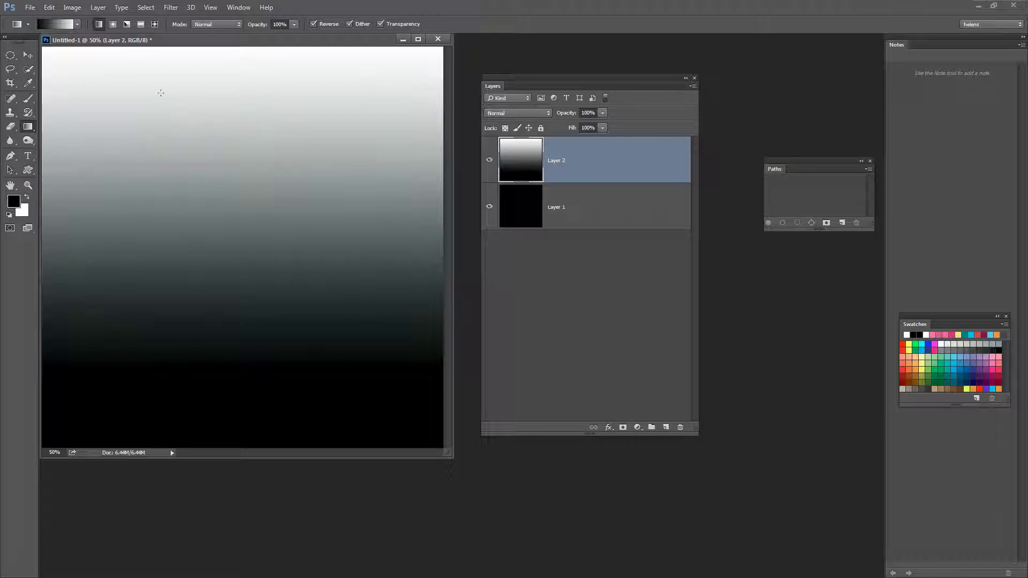
Start the Wave filter on Layer 2 with about 200 generators, wavelength 93 to 94 and amplitude 86 to 87.
{"action": "left_click", "coordinate": [167, 9]}
{"action": "mouse_move", "coordinate": [206, 167]}
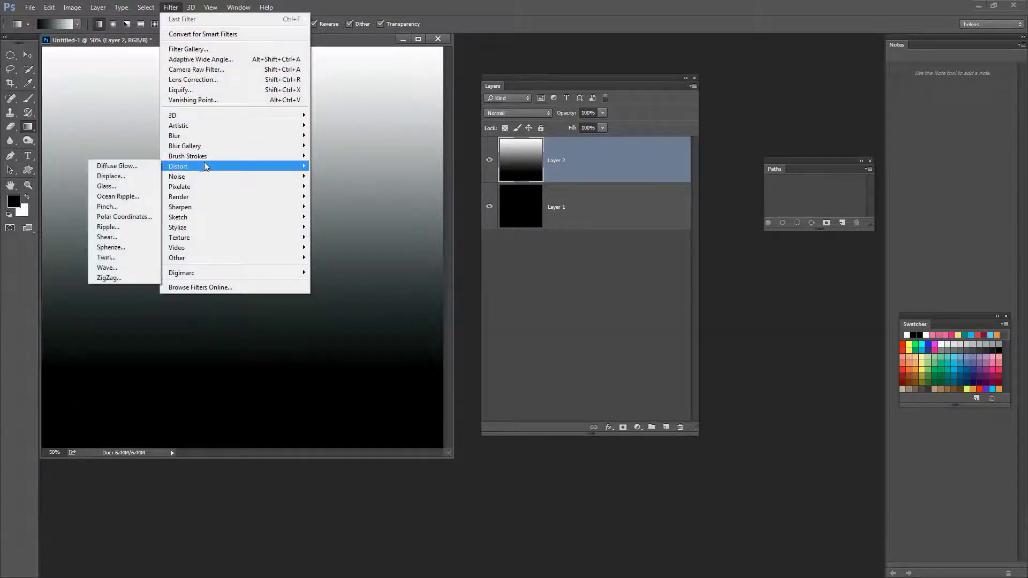
{"action": "left_click", "coordinate": [126, 267]}
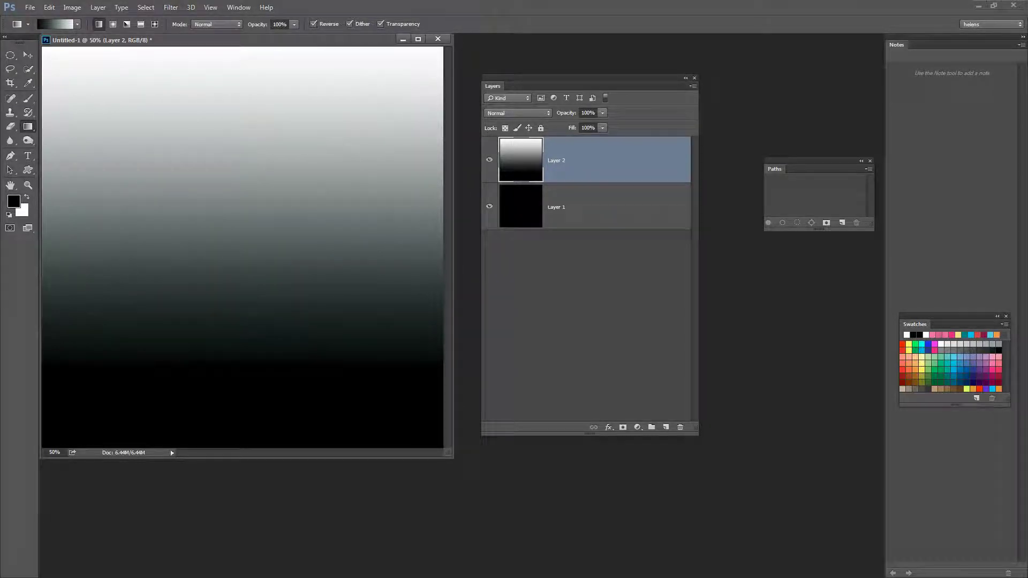
{"action": "left_click_drag", "start_coordinate": [225, 177], "coordinate": [305, 198]}
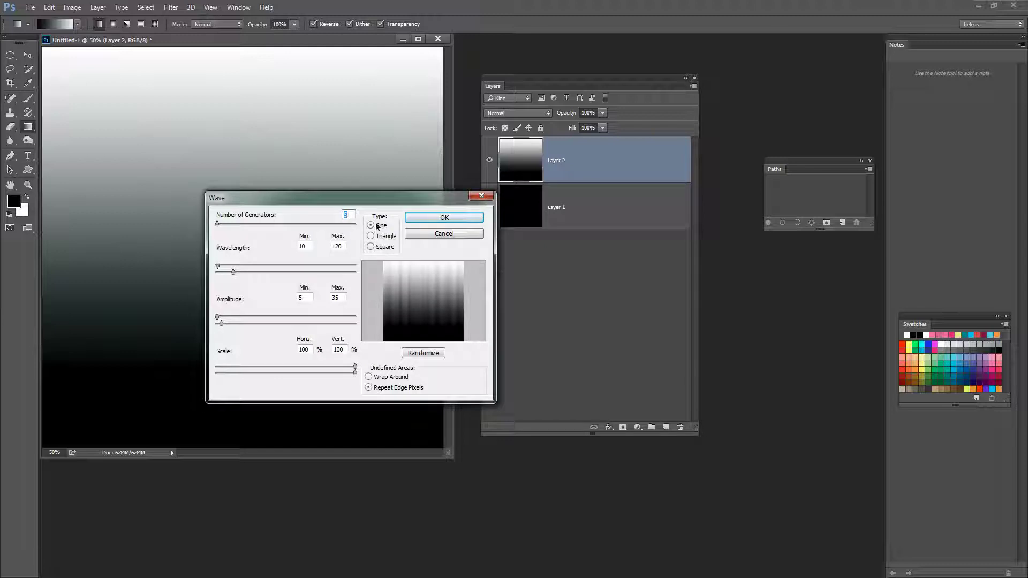
{"action": "left_click_drag", "start_coordinate": [218, 268], "coordinate": [229, 270]}
{"action": "left_click_drag", "start_coordinate": [217, 320], "coordinate": [228, 321]}
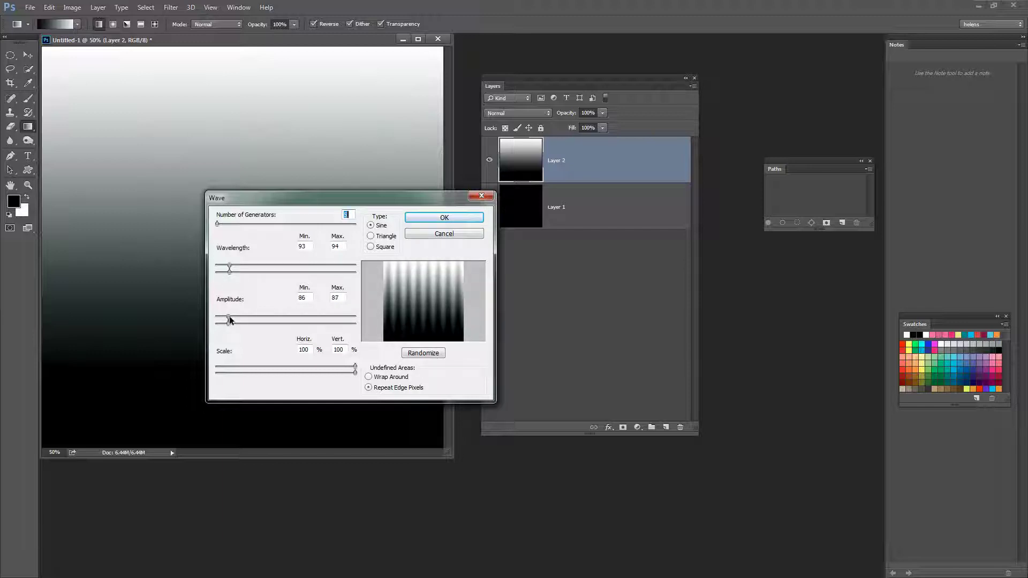
{"action": "left_click_drag", "start_coordinate": [217, 224], "coordinate": [246, 230]}
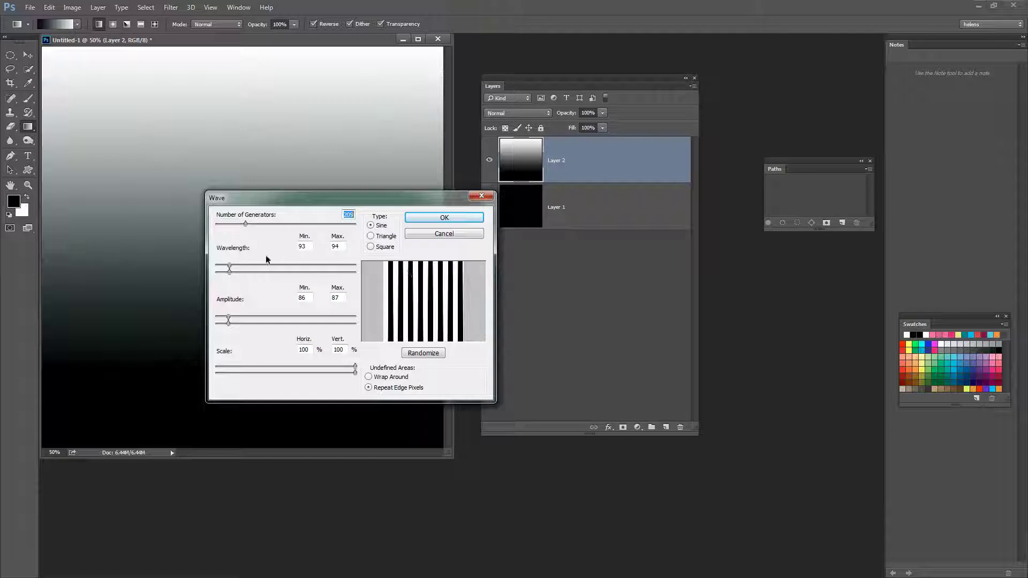
Set the Wave filter's wavelength to 39 to 40 and amplitude to 182 to 183, and apply it to Layer 2.
{"action": "mouse_move", "coordinate": [230, 270]}
{"action": "left_mouse_down"}
{"action": "mouse_move", "coordinate": [242, 271]}
{"action": "mouse_move", "coordinate": [225, 270]}
{"action": "left_mouse_up"}
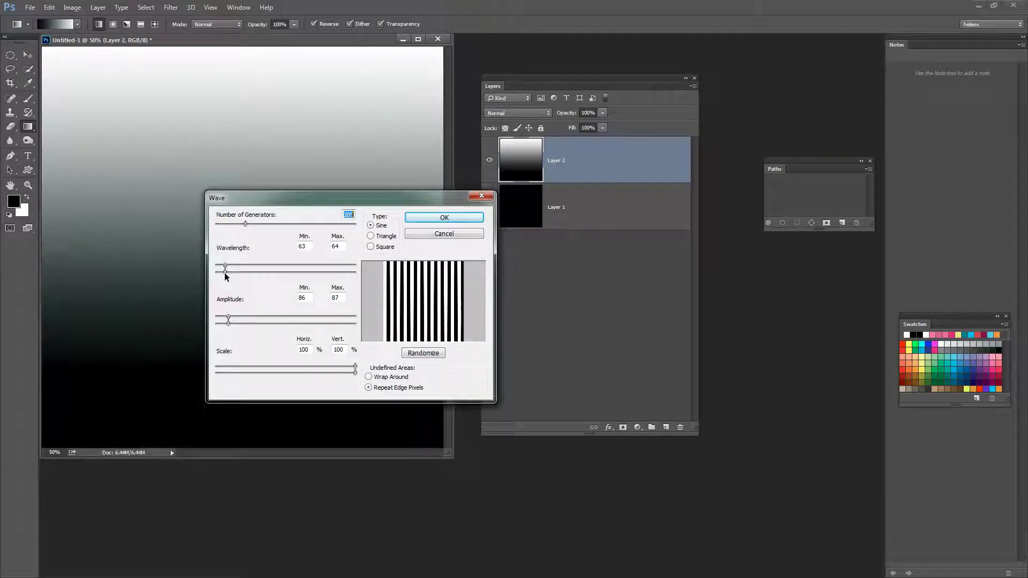
{"action": "left_click_drag", "start_coordinate": [224, 274], "coordinate": [223, 275]}
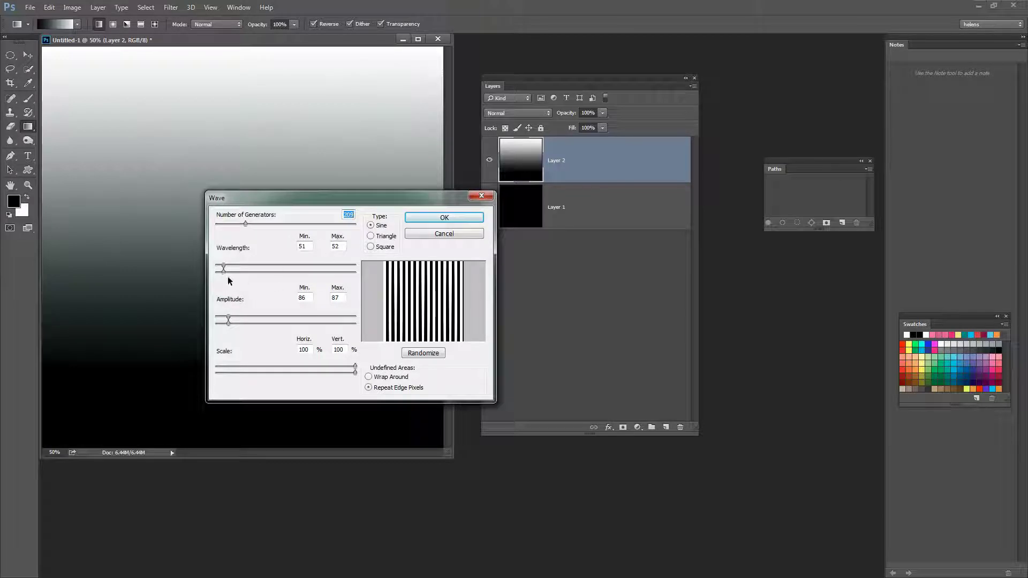
{"action": "left_click_drag", "start_coordinate": [223, 274], "coordinate": [221, 273]}
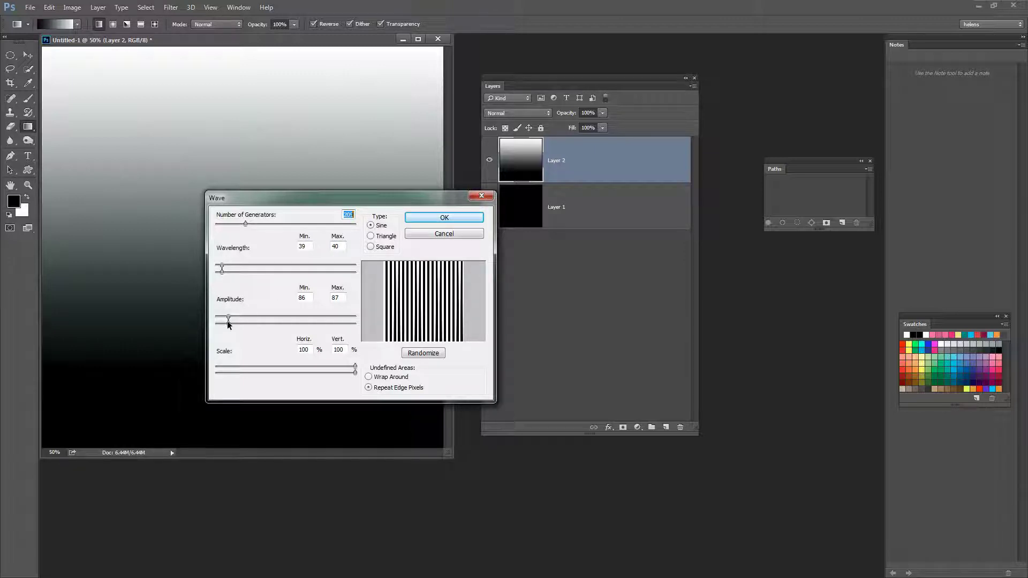
{"action": "left_click_drag", "start_coordinate": [227, 321], "coordinate": [241, 322]}
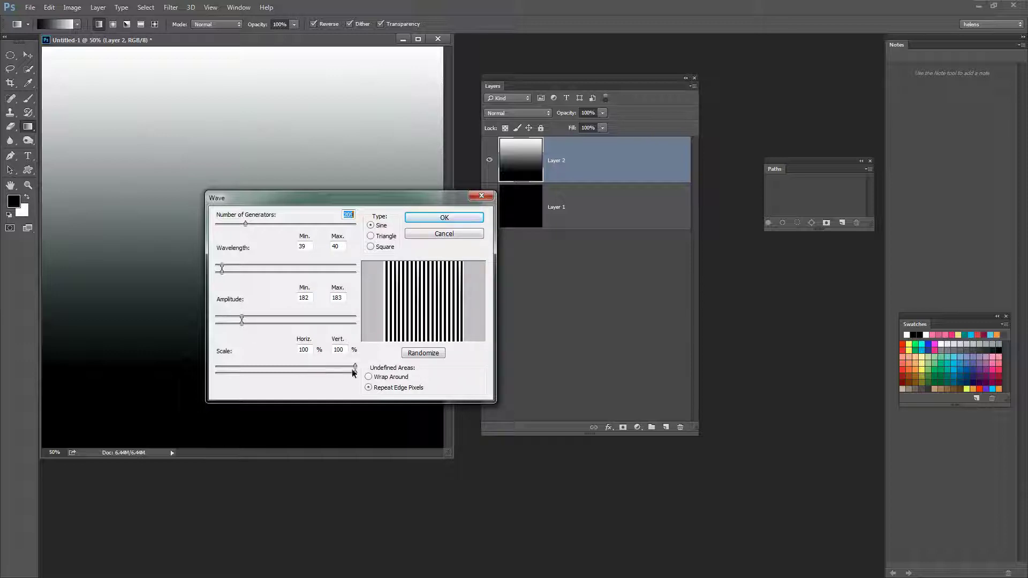
{"action": "left_click", "coordinate": [435, 217]}
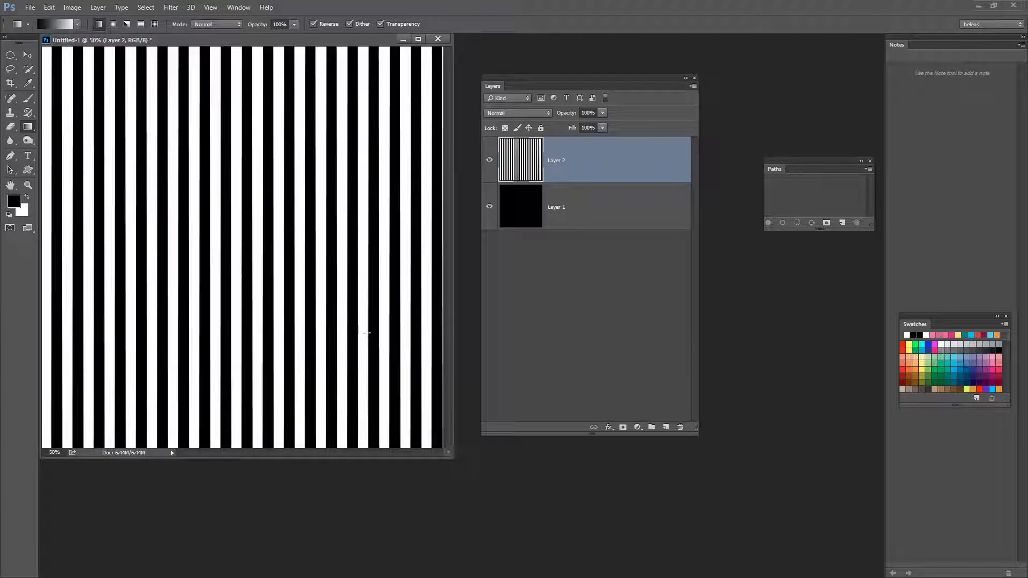
Apply the Polar Coordinates filter to the striped Layer 2 with Rectangular to Polar, after previewing Polar to Rectangular.
{"action": "left_click", "coordinate": [170, 7]}
{"action": "mouse_move", "coordinate": [217, 164]}
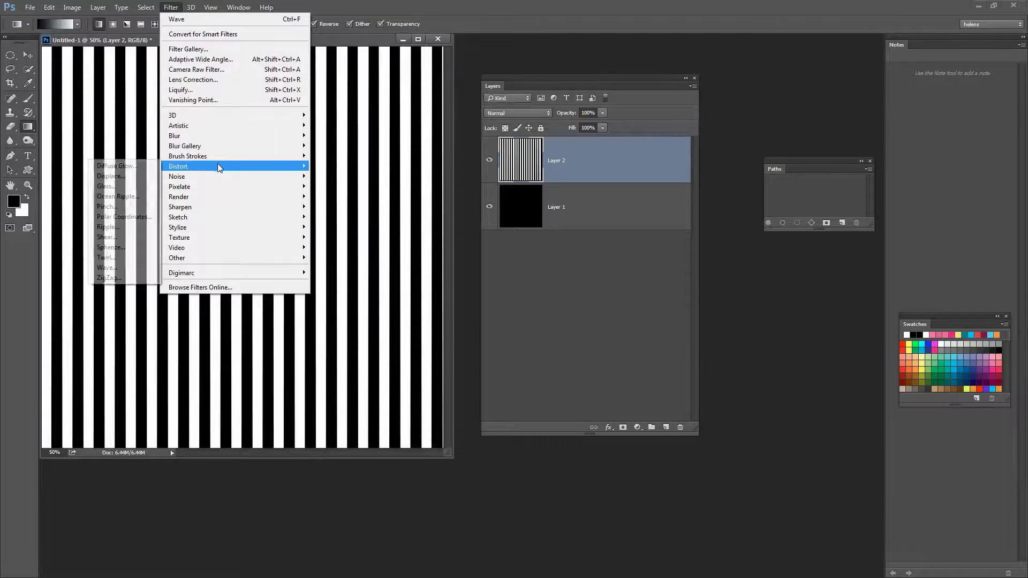
{"action": "left_click", "coordinate": [142, 217]}
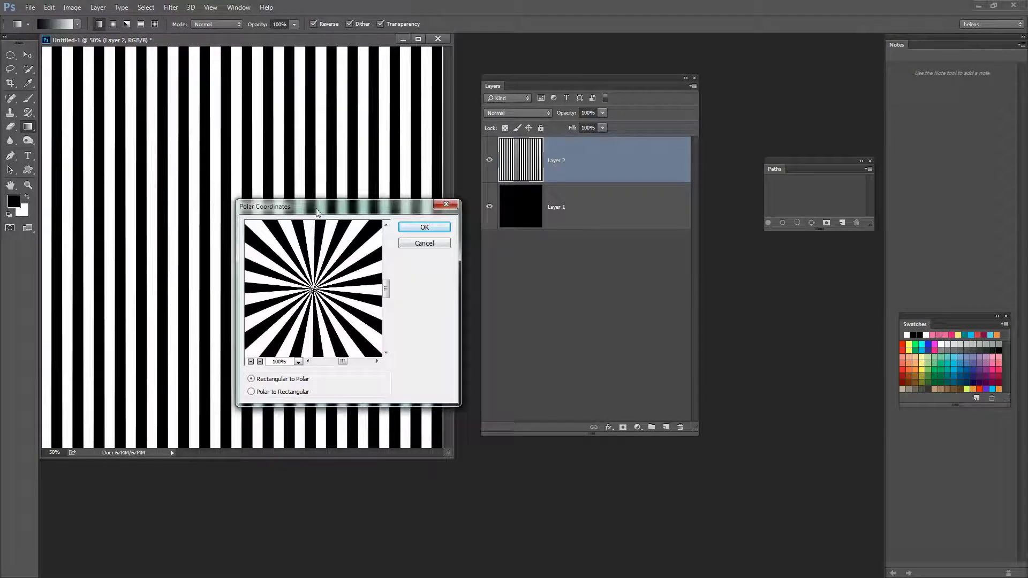
{"action": "left_click_drag", "start_coordinate": [317, 212], "coordinate": [459, 230]}
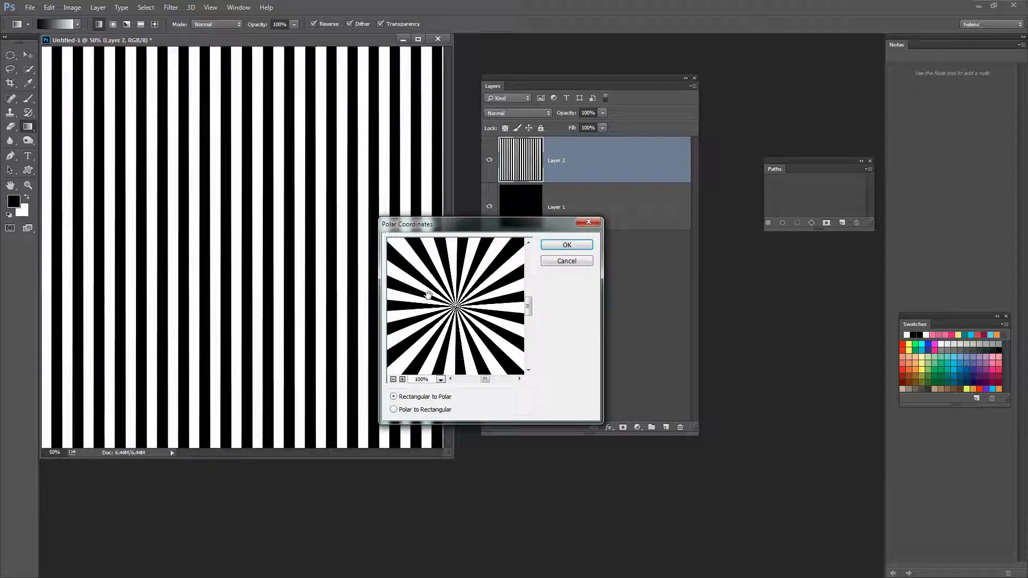
{"action": "left_click", "coordinate": [394, 410]}
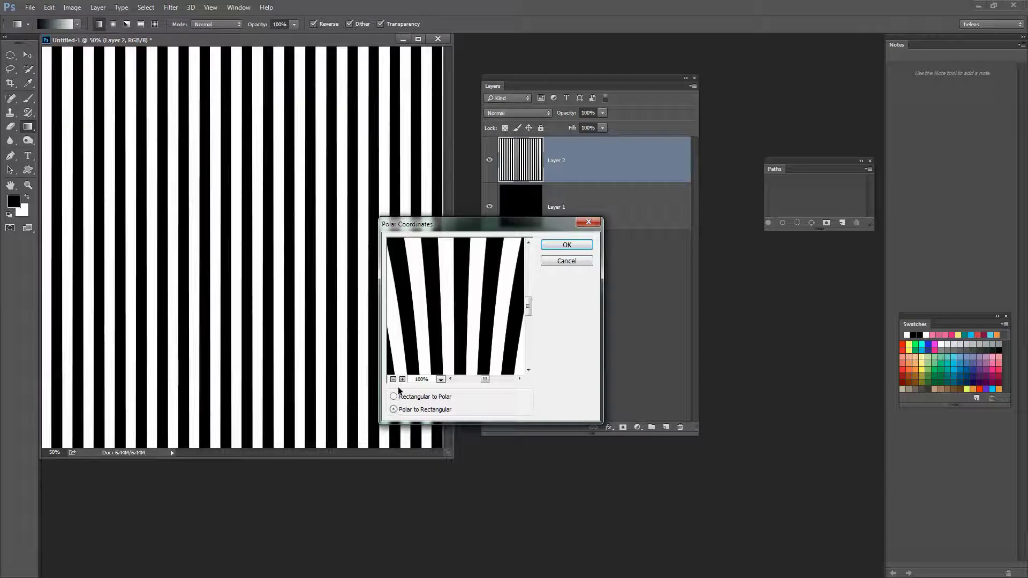
{"action": "left_click", "coordinate": [394, 397]}
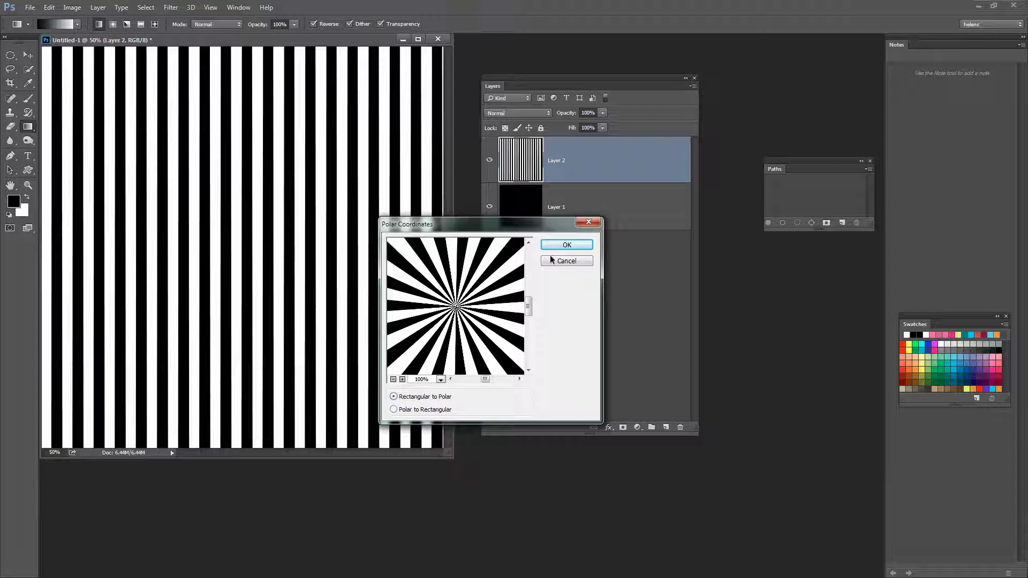
{"action": "left_click", "coordinate": [561, 245]}
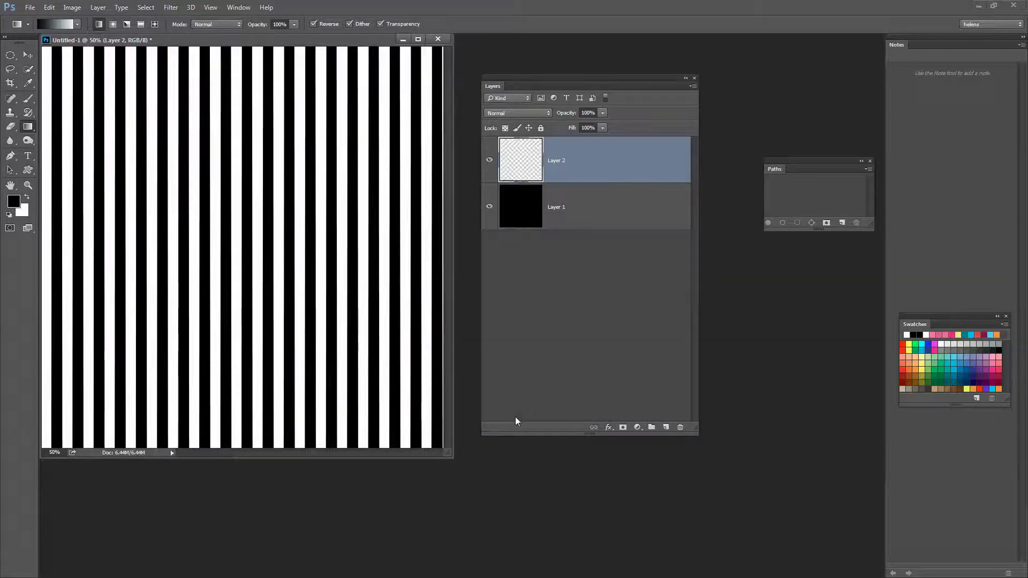
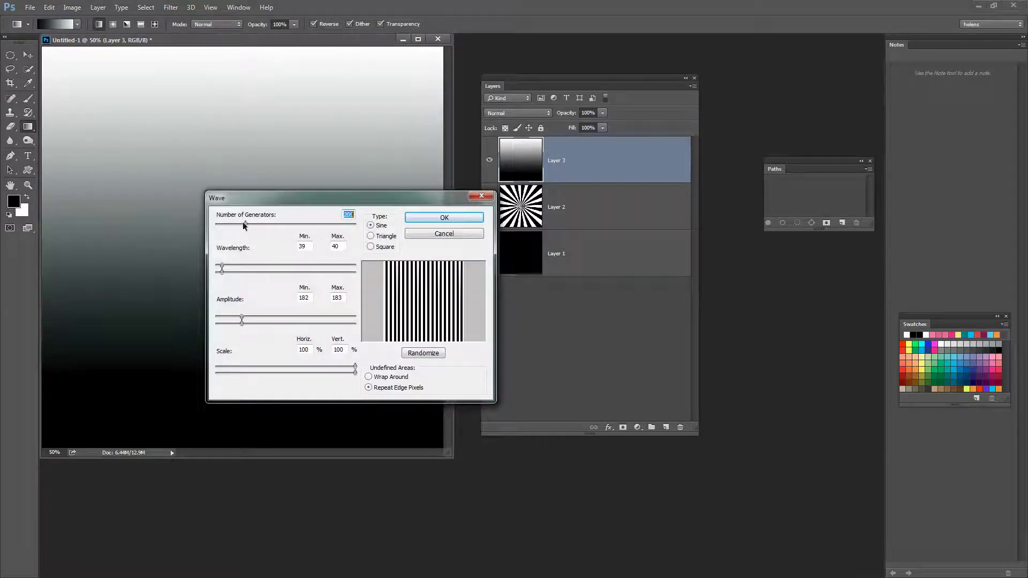
In the Wave filter for Layer 3, reduce the generators to about 50 and set the wavelength range to 1 to 94.
{"action": "left_click_drag", "start_coordinate": [244, 225], "coordinate": [224, 226]}
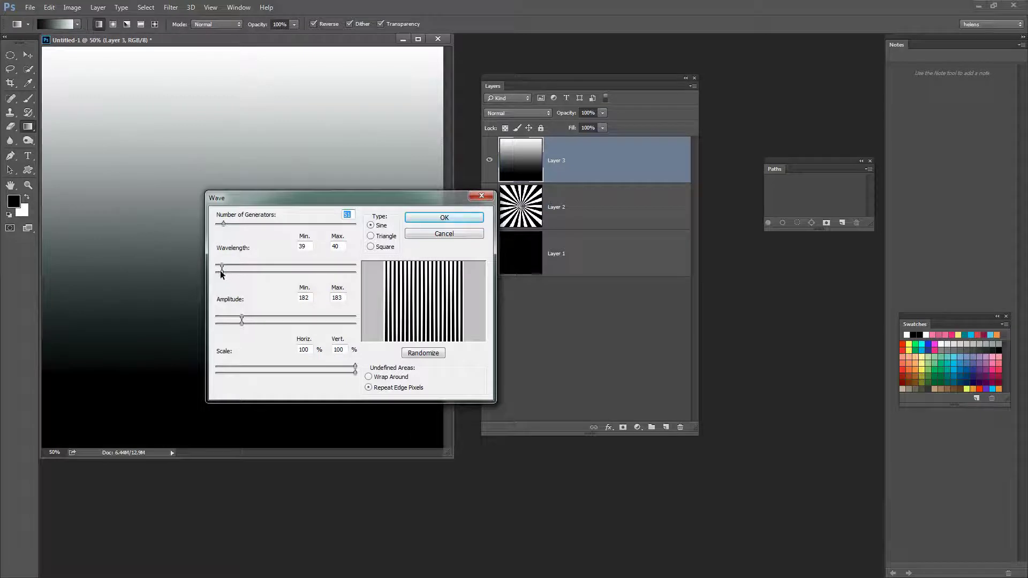
{"action": "left_click_drag", "start_coordinate": [221, 272], "coordinate": [232, 274]}
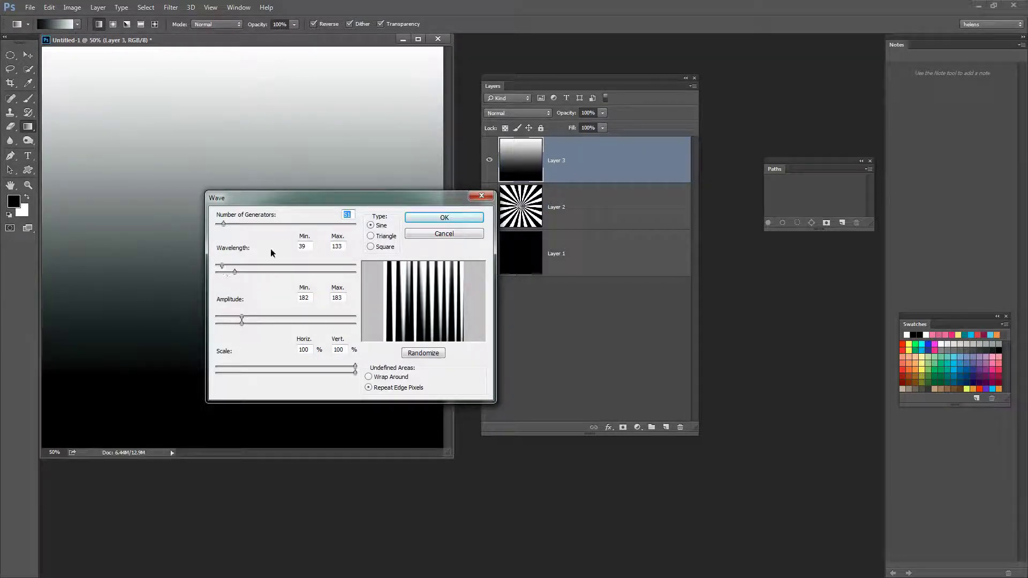
{"action": "left_click_drag", "start_coordinate": [223, 266], "coordinate": [216, 265]}
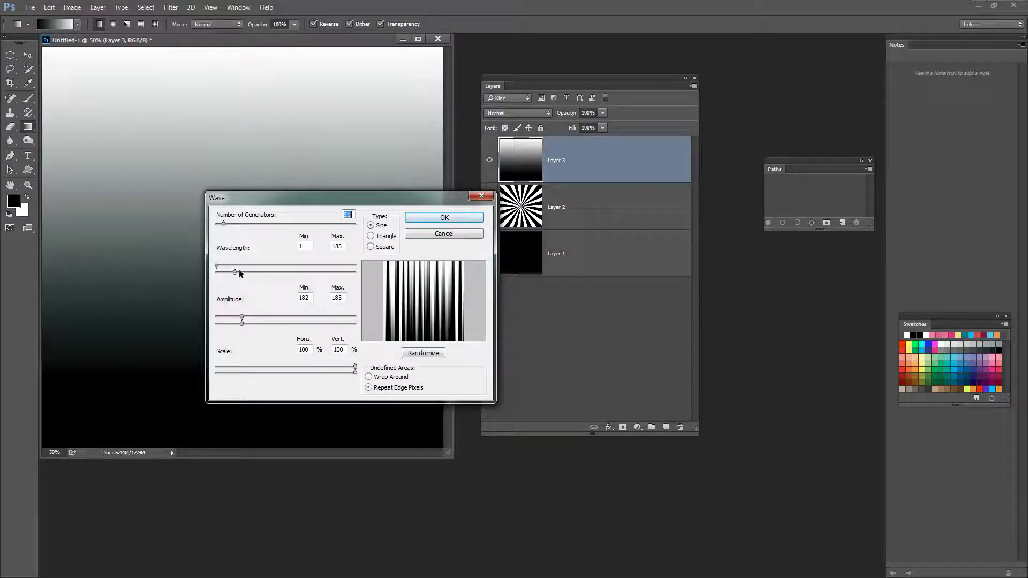
{"action": "left_click_drag", "start_coordinate": [235, 273], "coordinate": [229, 272]}
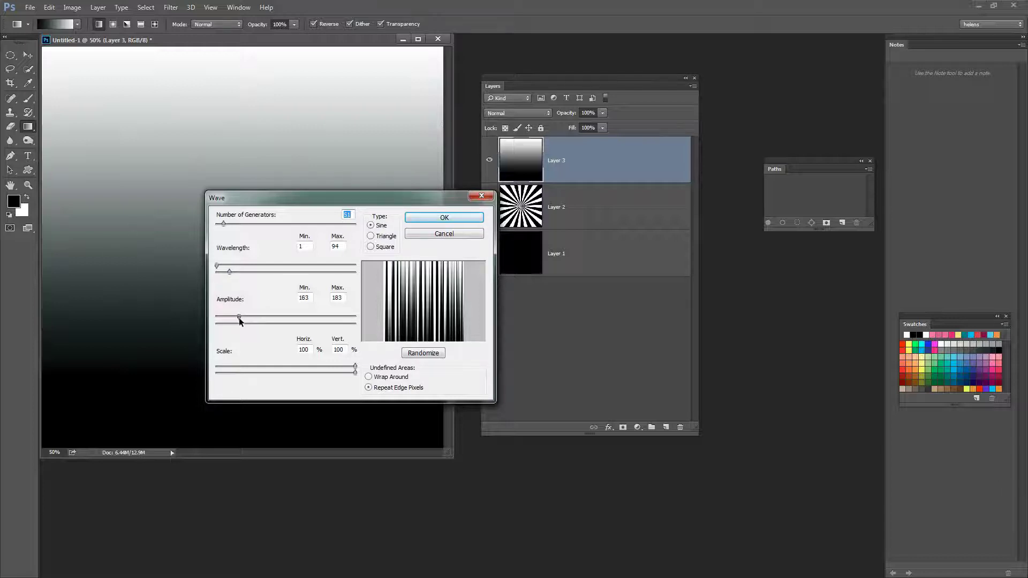
Set the Wave amplitude to 59 to 106 and the maximum wavelength to 67, and apply the filter to Layer 3.
{"action": "left_click_drag", "start_coordinate": [240, 318], "coordinate": [216, 318]}
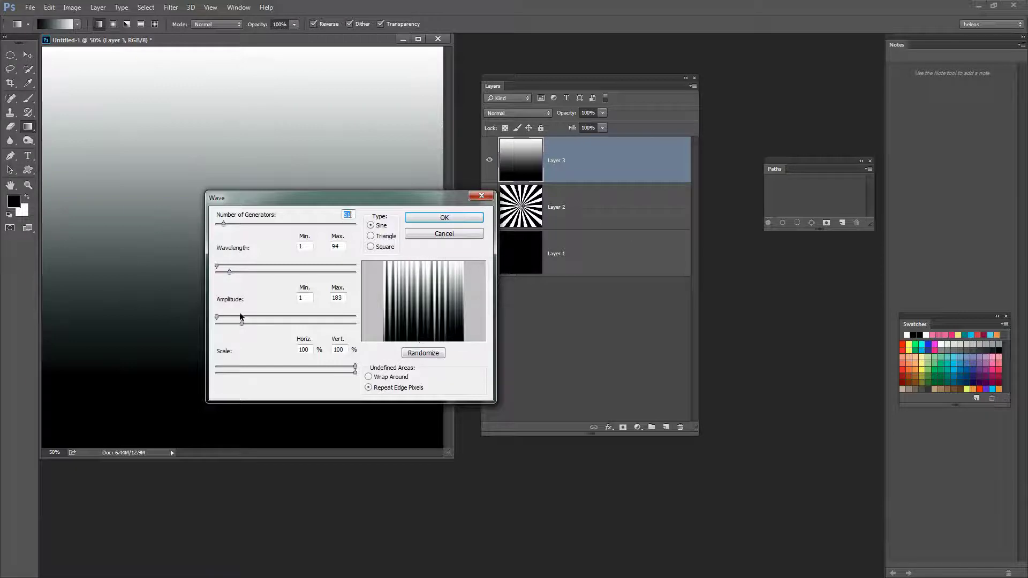
{"action": "mouse_move", "coordinate": [242, 323]}
{"action": "left_mouse_down"}
{"action": "mouse_move", "coordinate": [256, 323]}
{"action": "mouse_move", "coordinate": [225, 317]}
{"action": "left_mouse_up"}
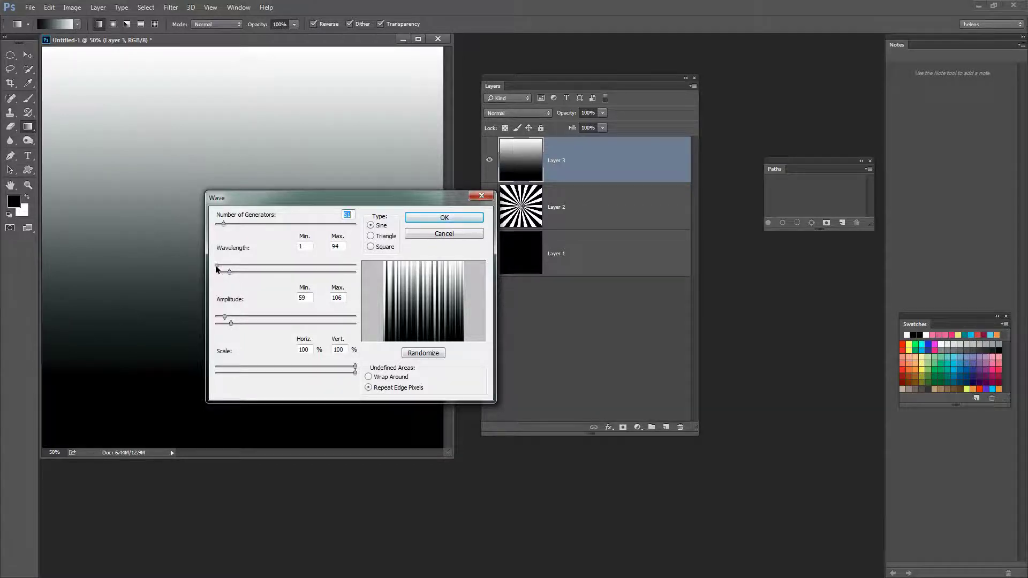
{"action": "mouse_move", "coordinate": [215, 265]}
{"action": "left_mouse_down"}
{"action": "mouse_move", "coordinate": [237, 271]}
{"action": "mouse_move", "coordinate": [211, 264]}
{"action": "left_mouse_up"}
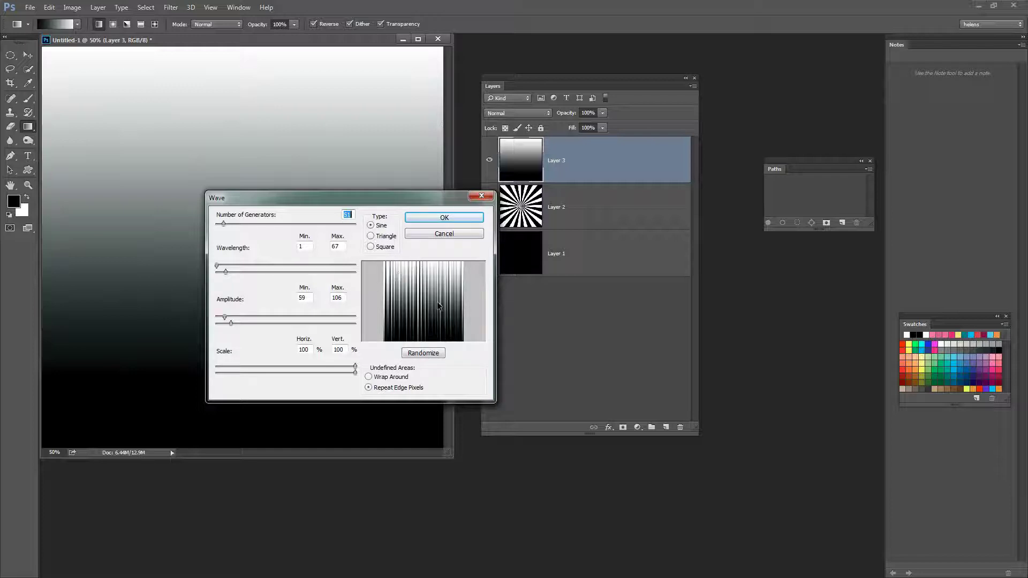
{"action": "left_click", "coordinate": [451, 217]}
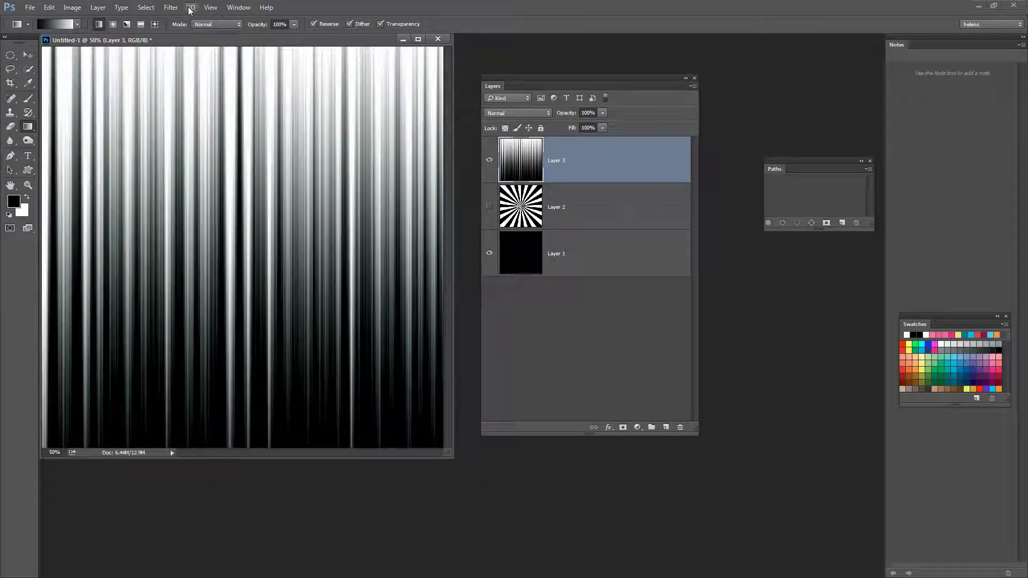
Turn Layer 3's vertical streaks into a radial burst using the Polar Coordinates filter with Rectangular to Polar.
{"action": "left_click", "coordinate": [171, 7]}
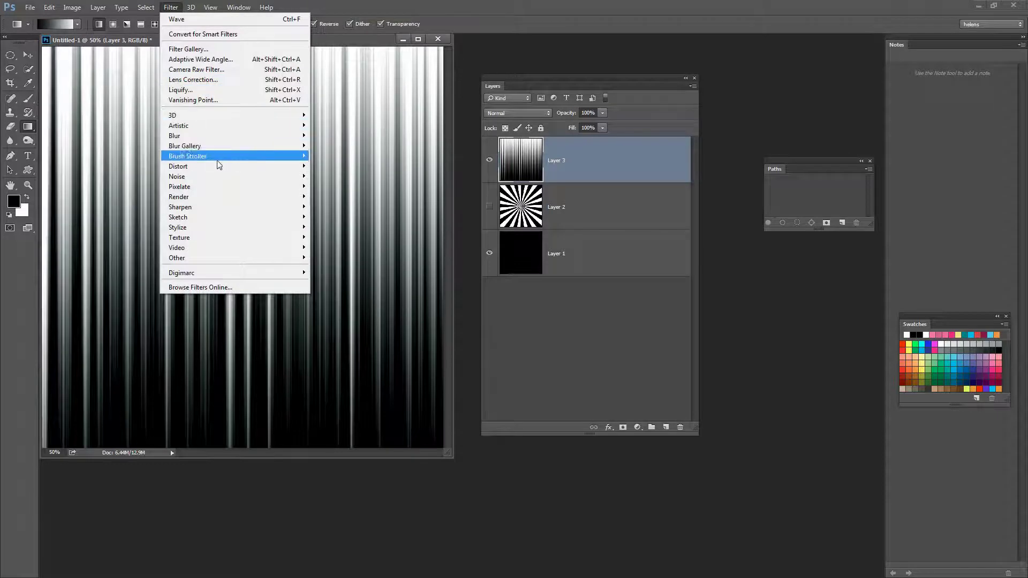
{"action": "mouse_move", "coordinate": [217, 166]}
{"action": "left_click", "coordinate": [126, 216]}
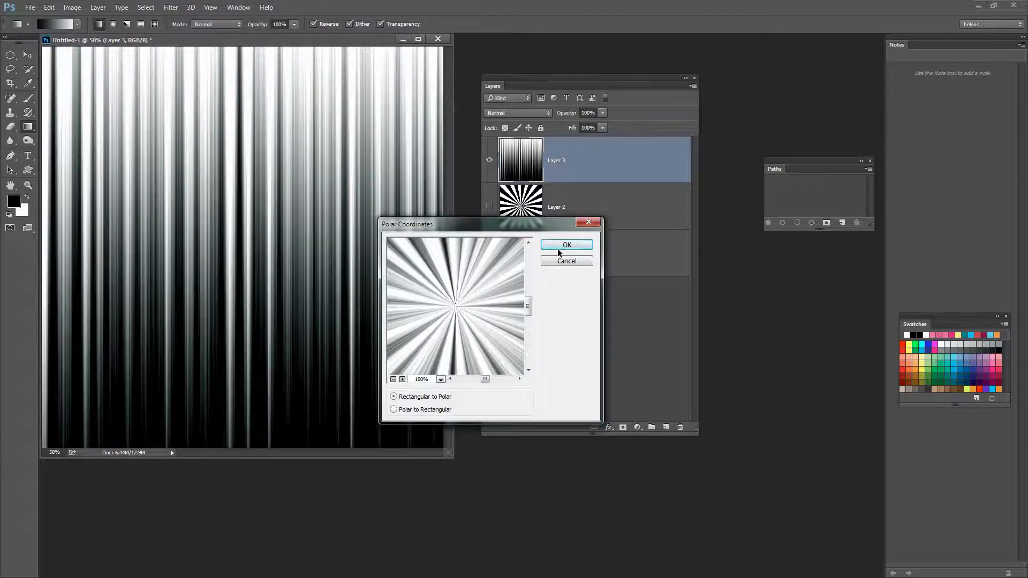
{"action": "left_click", "coordinate": [566, 246]}
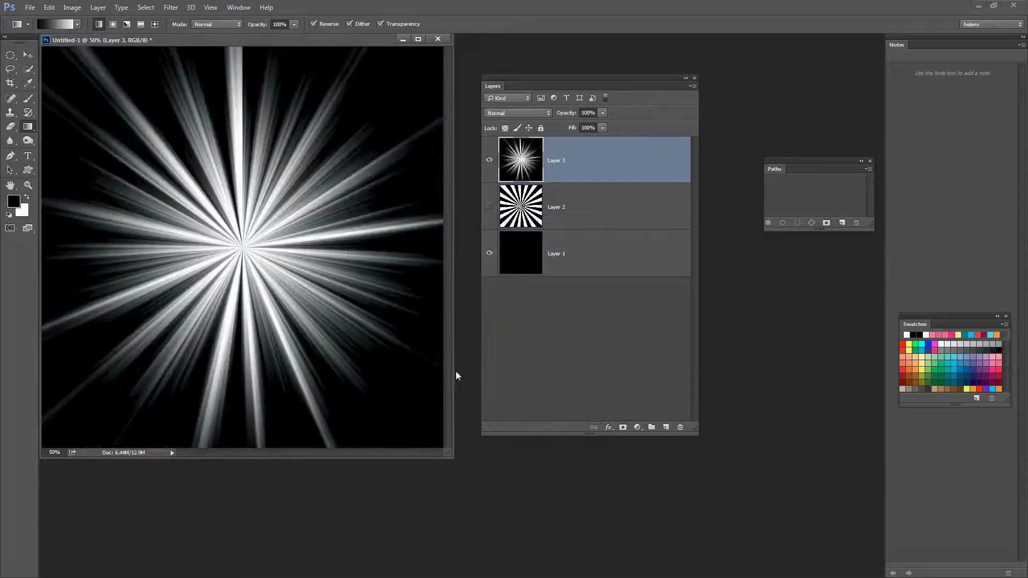
Add a new layer filled with black above Layer 3 and try out blend modes up to Color Burn on it.
{"action": "left_click", "coordinate": [666, 428]}
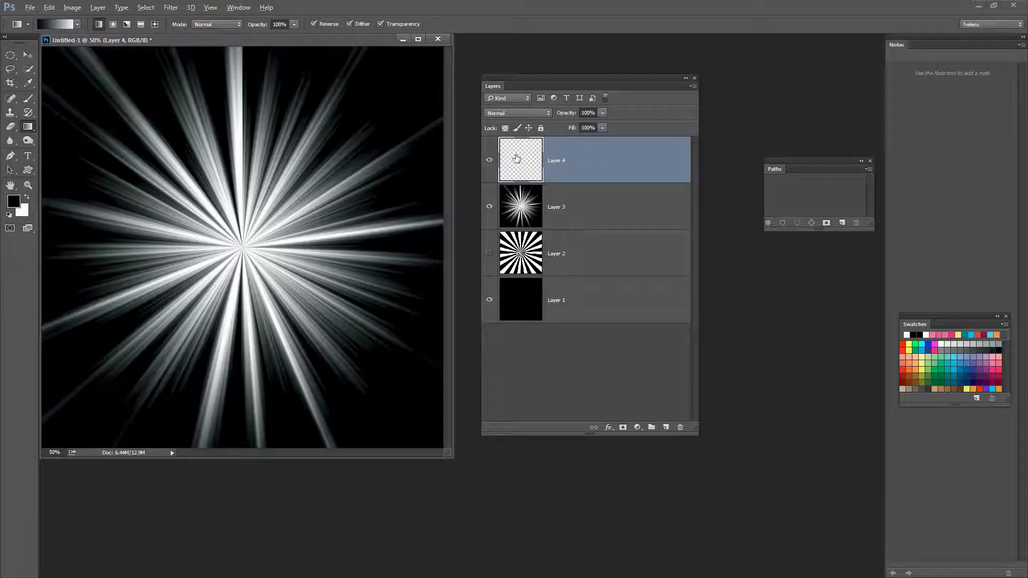
{"action": "key", "text": "alt+BackSpace"}
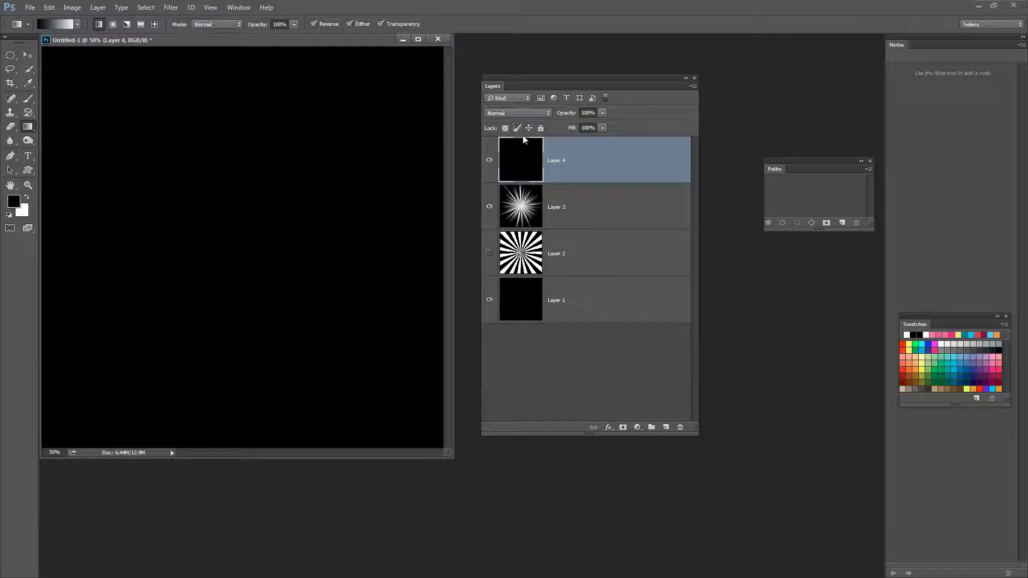
{"action": "left_click", "coordinate": [513, 114]}
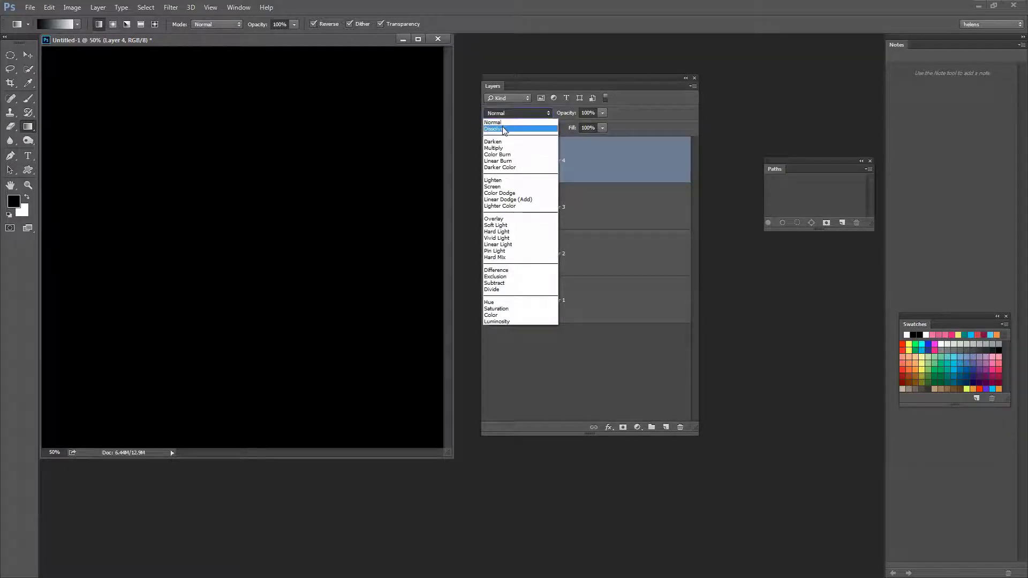
{"action": "left_click", "coordinate": [502, 129]}
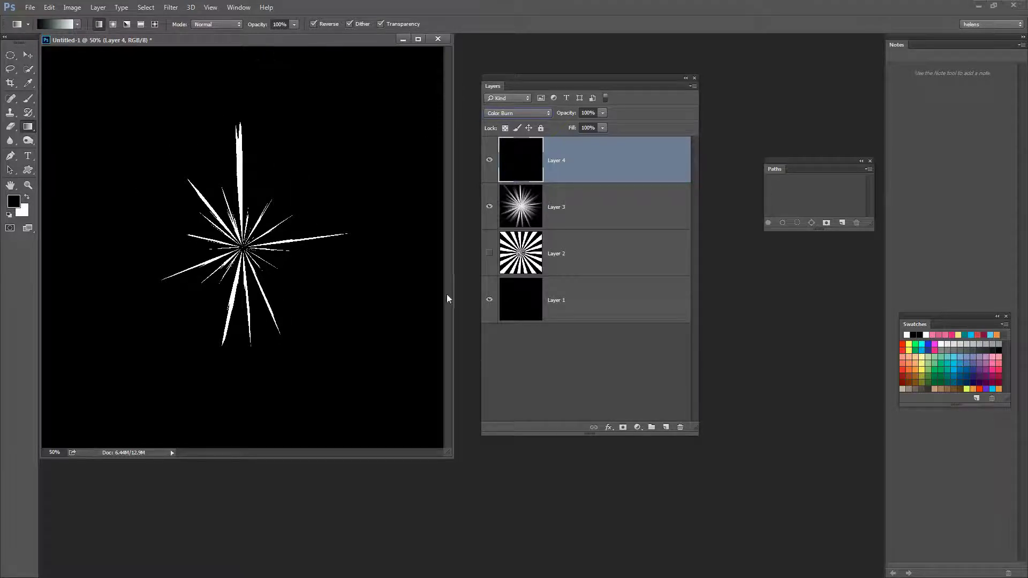
Go through the further blend modes for Layer 4, including Lighten, and set it to Overlay.
{"action": "left_click", "coordinate": [519, 114]}
{"action": "left_click", "coordinate": [507, 160]}
{"action": "key", "text": "Down"}
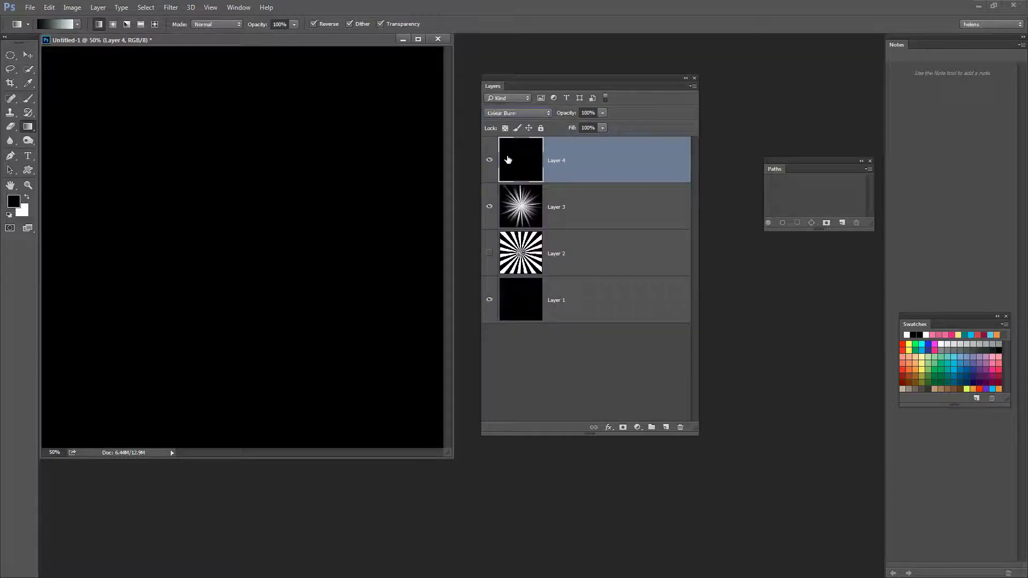
{"action": "key", "text": "Down"}
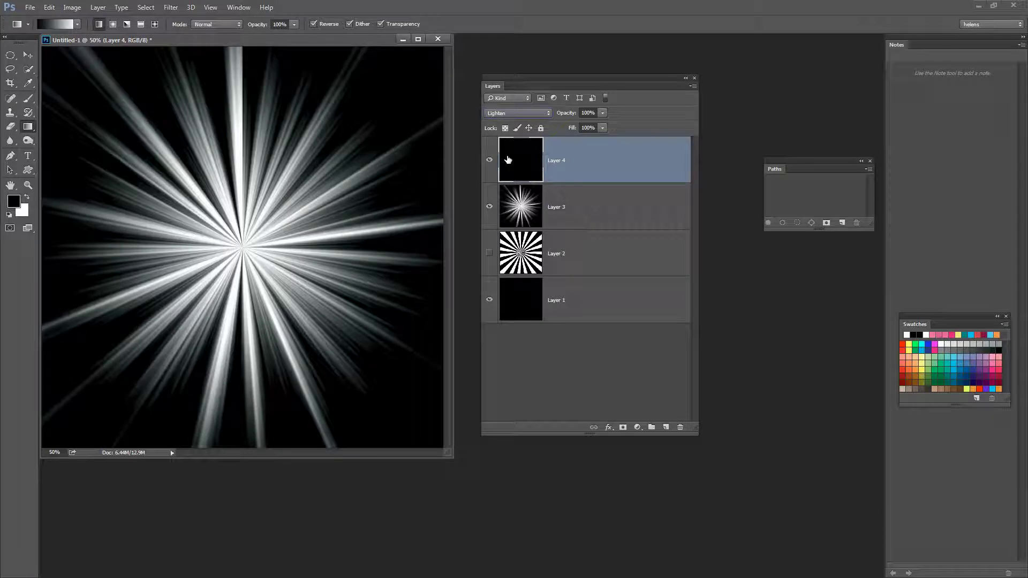
{"action": "key", "text": "Down"}
{"action": "key", "text": "Down"}
{"action": "key", "text": "Down"}
{"action": "key", "text": "Down"}
{"action": "key", "text": "Down"}
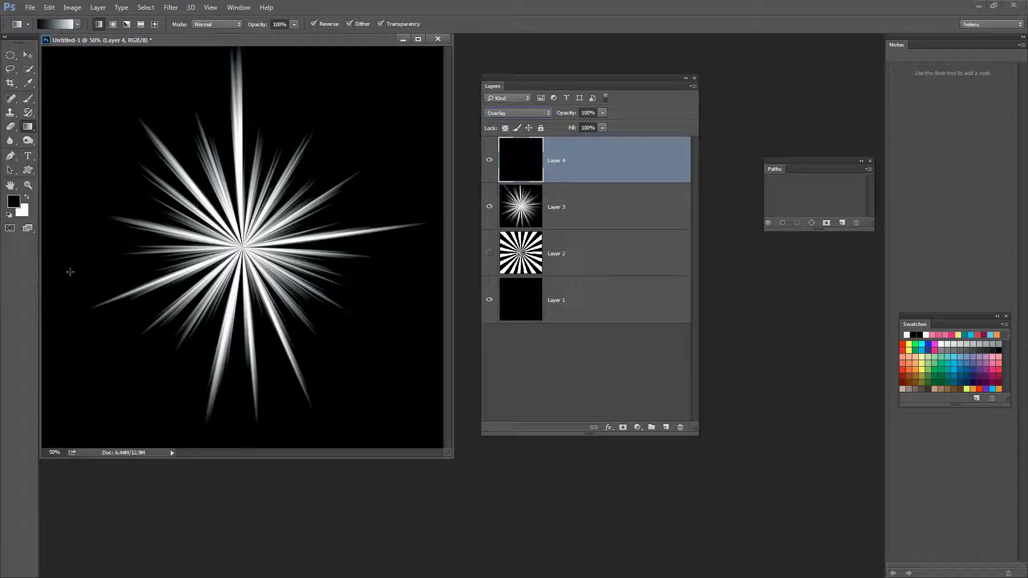
Try the blend modes from Soft Light through Luminosity on Layer 4, and return it to Overlay.
{"action": "left_click", "coordinate": [499, 113]}
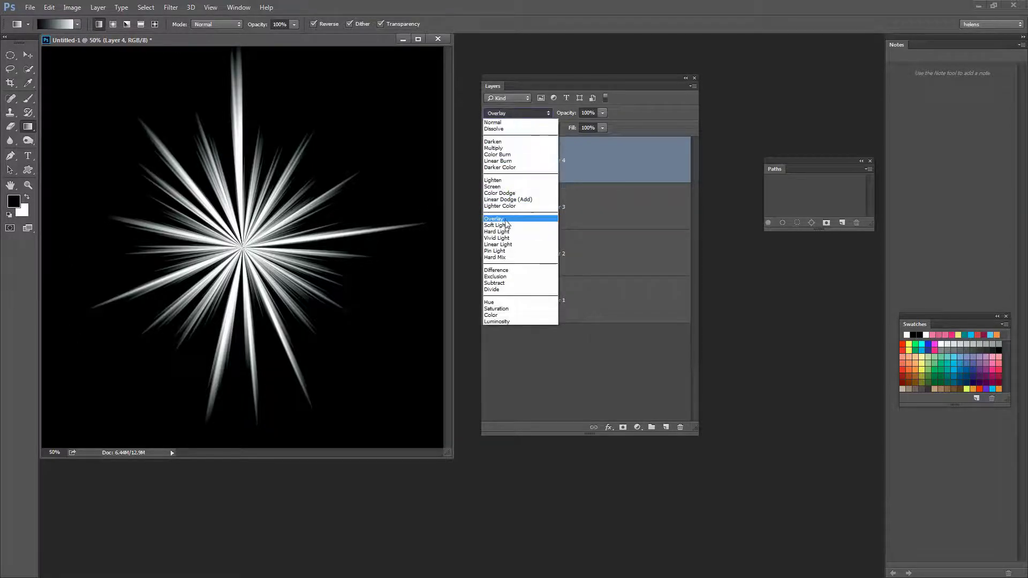
{"action": "left_click", "coordinate": [506, 224]}
{"action": "key", "text": "Down"}
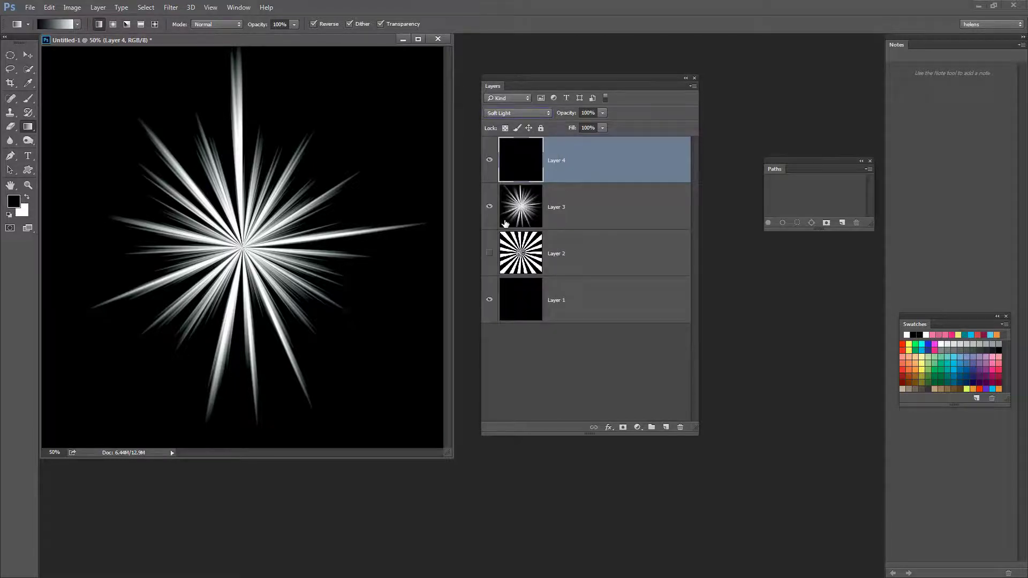
{"action": "key", "text": "Down"}
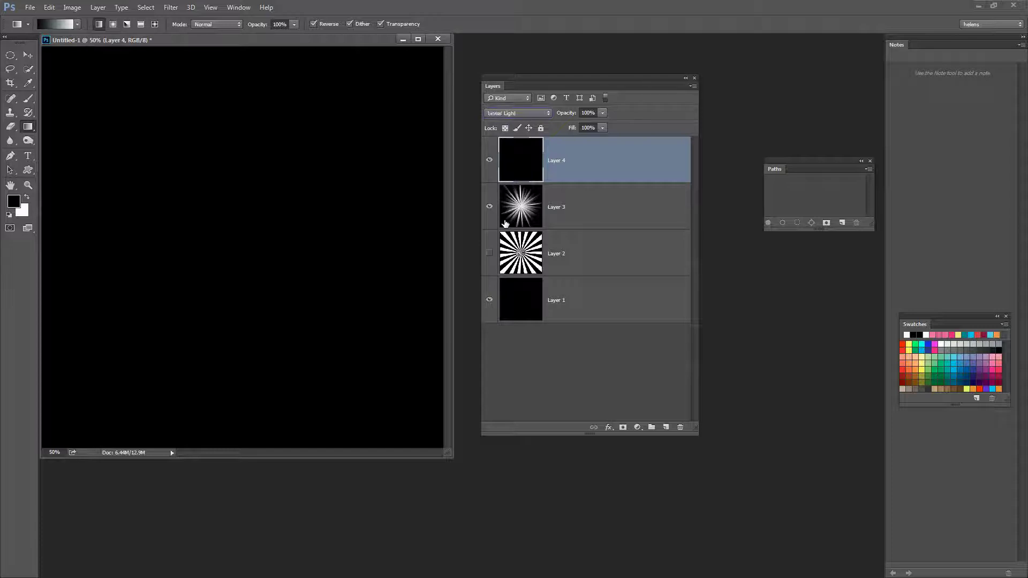
{"action": "key", "text": "Down"}
{"action": "key", "text": "Down"}
{"action": "key", "text": "Down"}
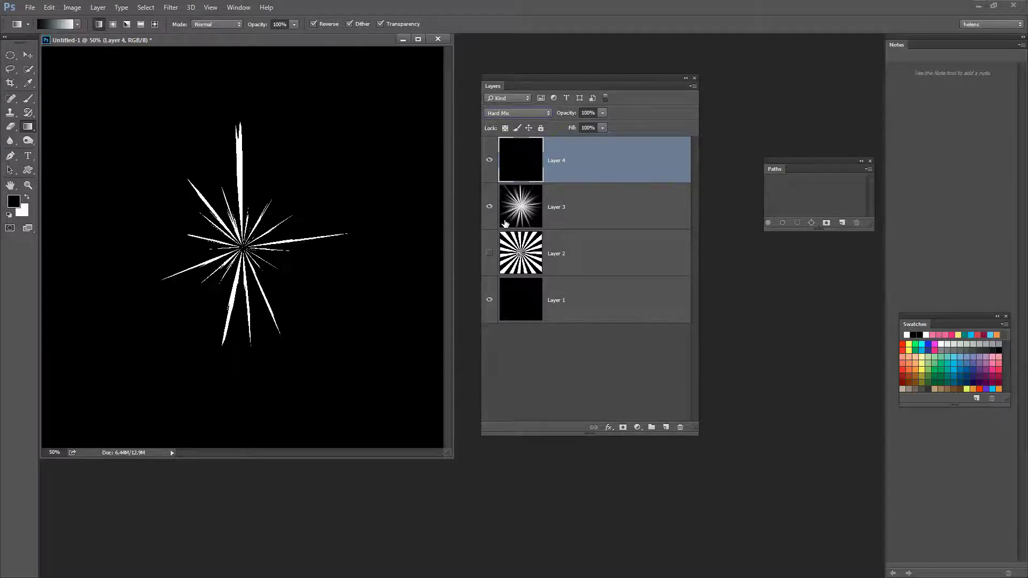
{"action": "key", "text": "Return"}
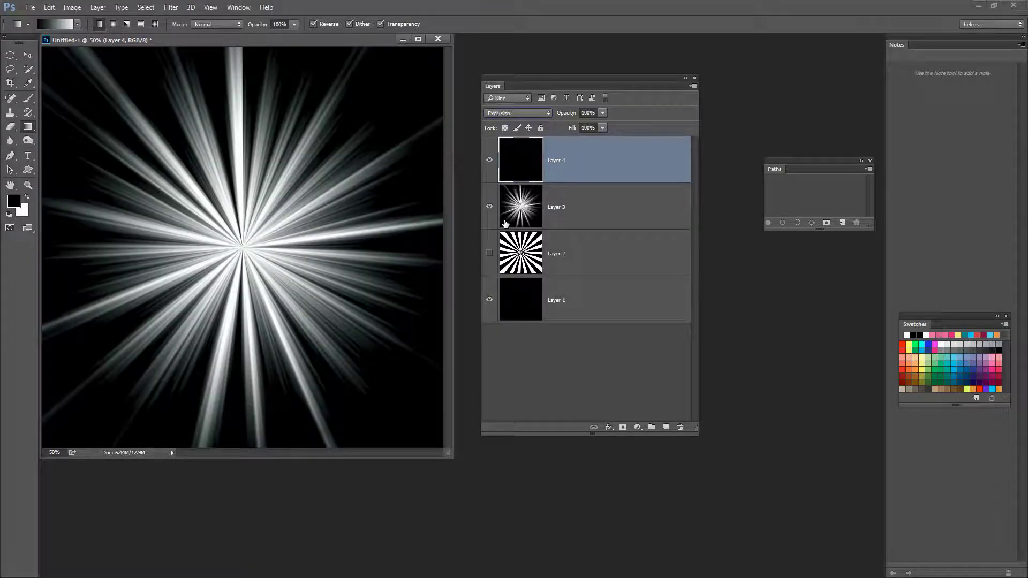
{"action": "key", "text": "Down"}
{"action": "key", "text": "Down"}
{"action": "key", "text": "Down"}
{"action": "key", "text": "Down"}
{"action": "key", "text": "Down"}
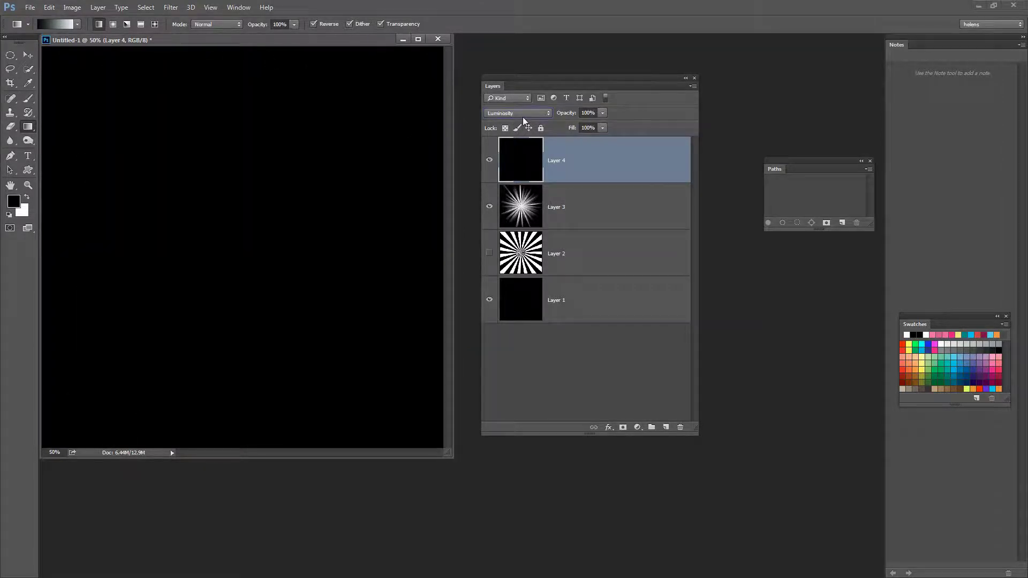
{"action": "left_click", "coordinate": [522, 115]}
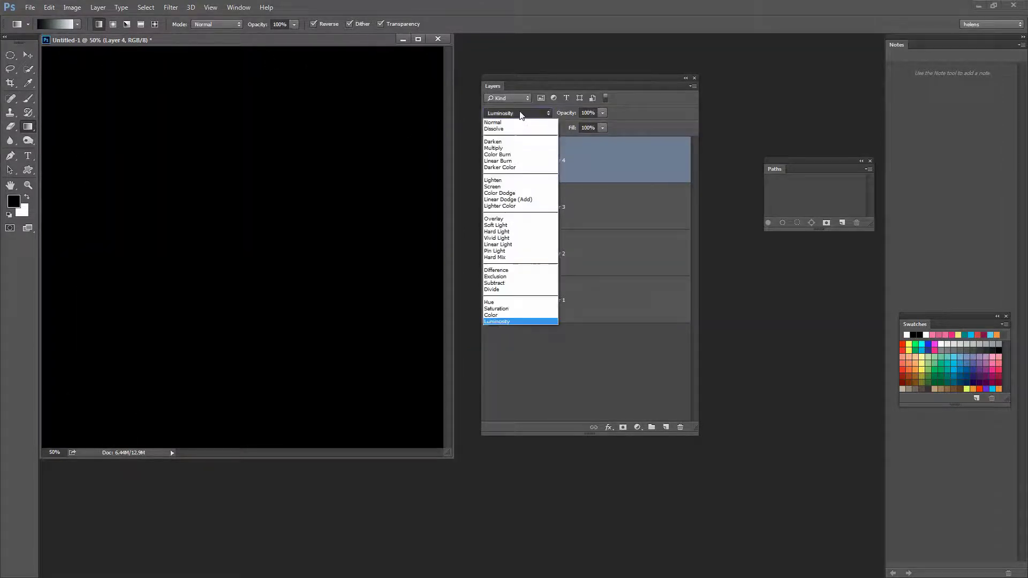
{"action": "left_click", "coordinate": [494, 218]}
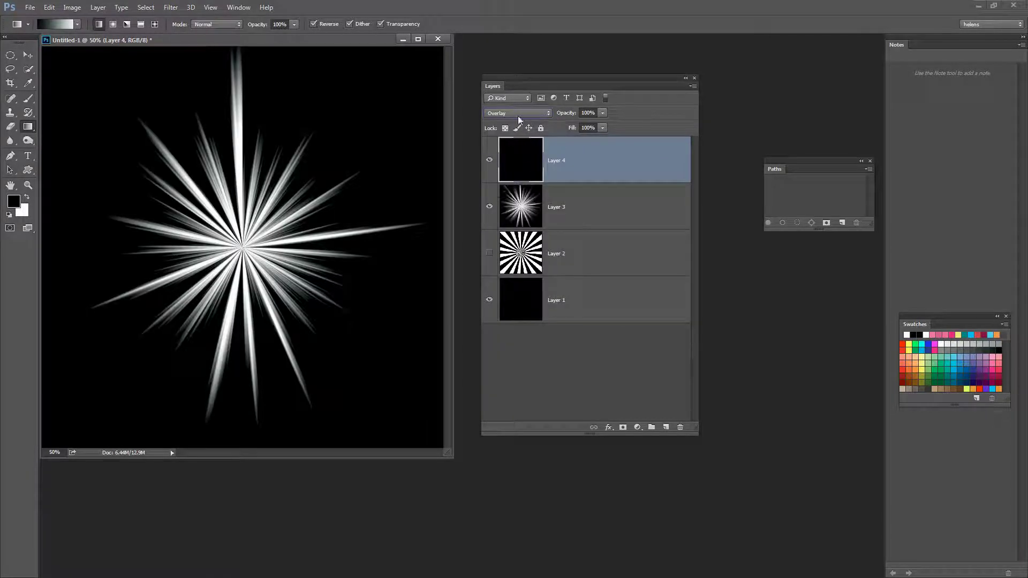
Hide Layers 4 and 3, and fill a new layer above them with a vertical gradient from white at the top to black.
{"action": "scroll", "coordinate": [518, 114], "scroll_direction": "down", "scroll_amount": 1}
{"action": "left_click_drag", "start_coordinate": [489, 159], "coordinate": [489, 206]}
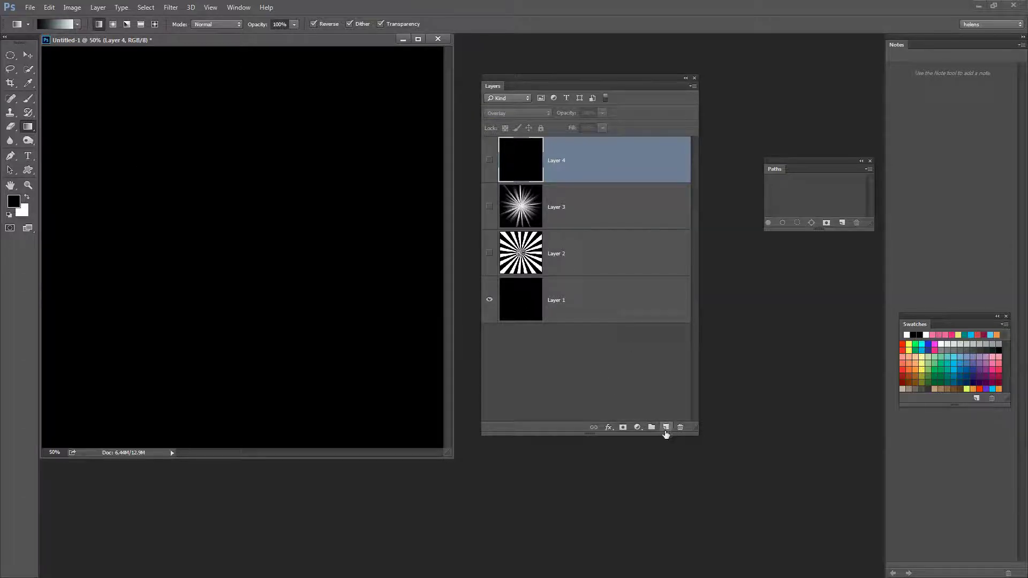
{"action": "left_click", "coordinate": [666, 426]}
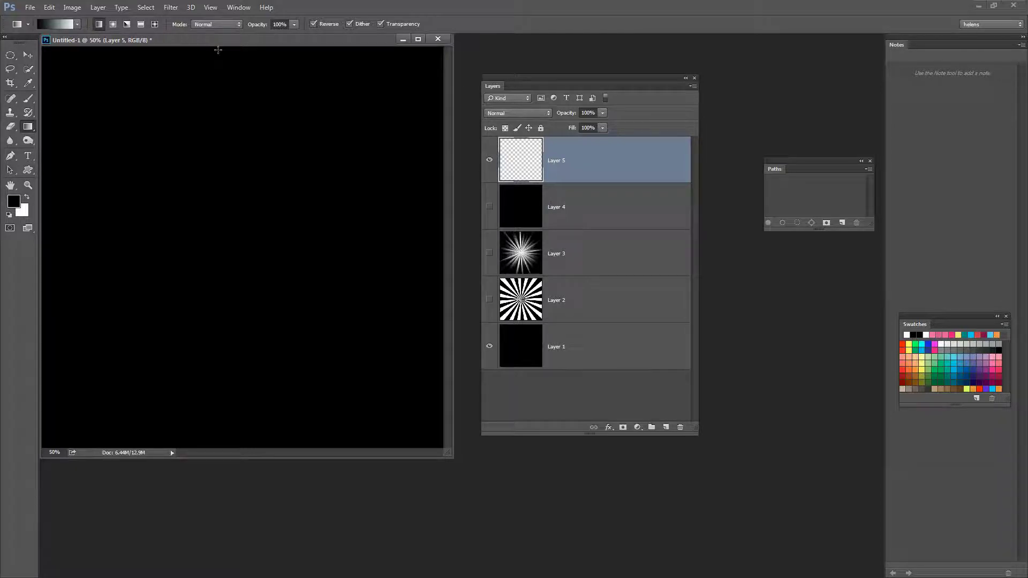
{"action": "left_click_drag", "start_coordinate": [218, 50], "coordinate": [213, 389]}
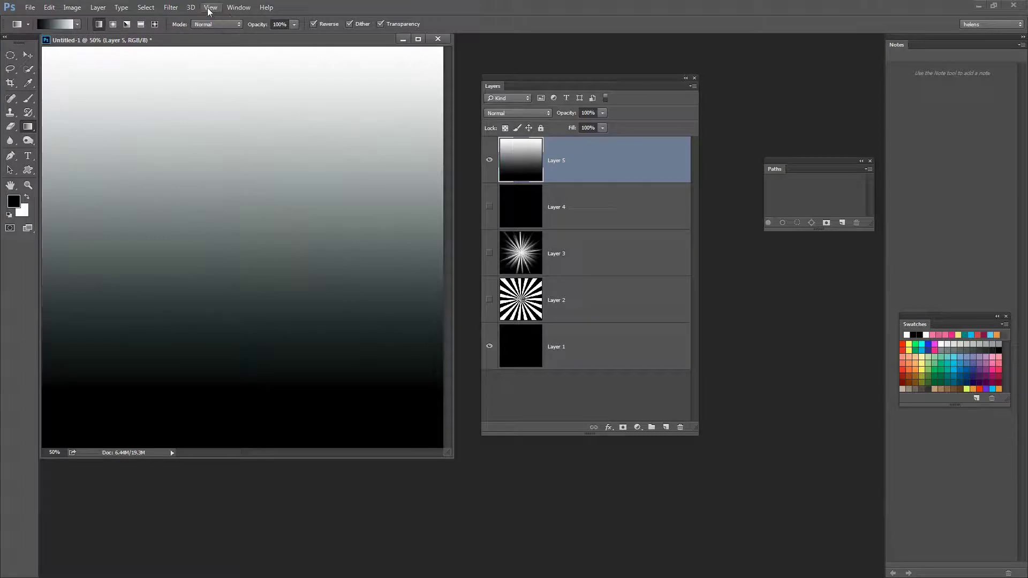
Start a Wave filter on Layer 5 with an amplitude of 20 to 160 and a maximum wavelength of 91.
{"action": "left_click", "coordinate": [171, 8]}
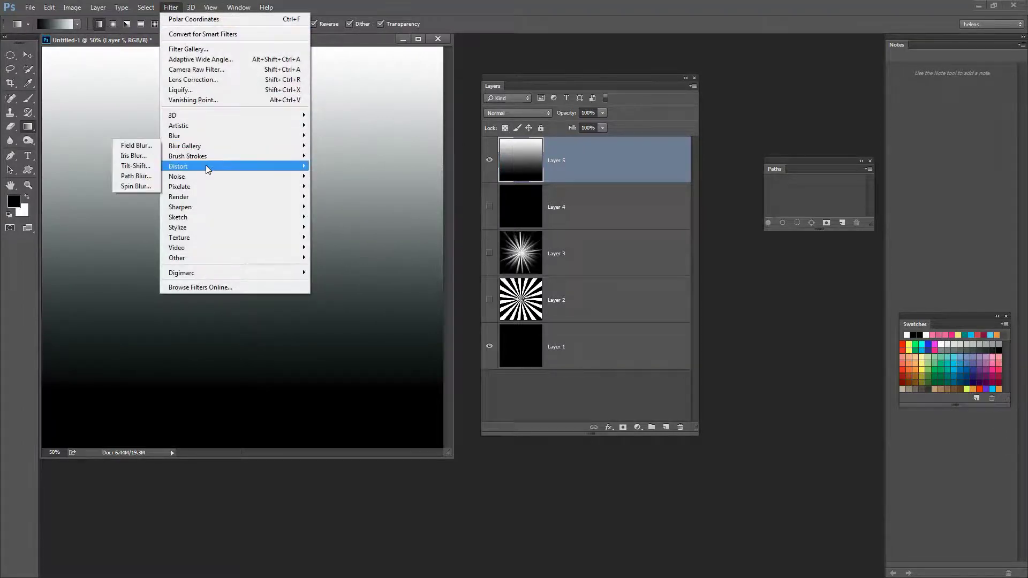
{"action": "mouse_move", "coordinate": [207, 169]}
{"action": "left_click", "coordinate": [106, 271]}
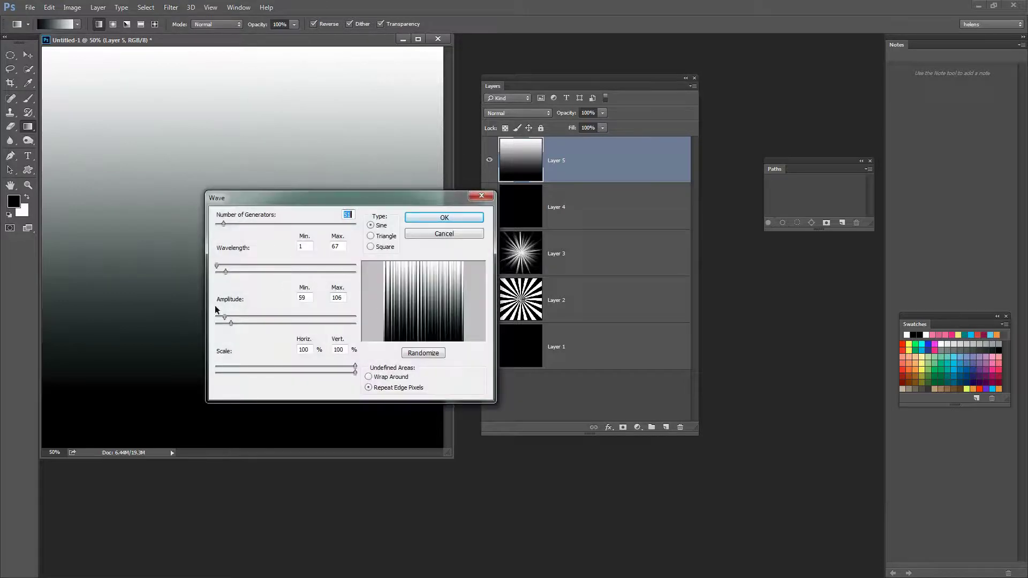
{"action": "left_click_drag", "start_coordinate": [224, 318], "coordinate": [239, 323]}
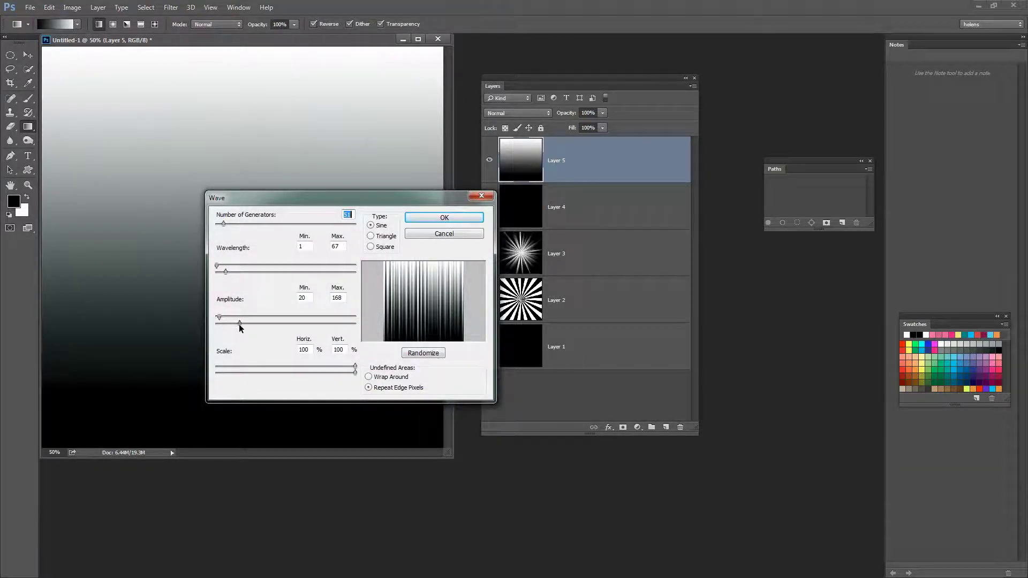
{"action": "left_click_drag", "start_coordinate": [225, 272], "coordinate": [229, 272]}
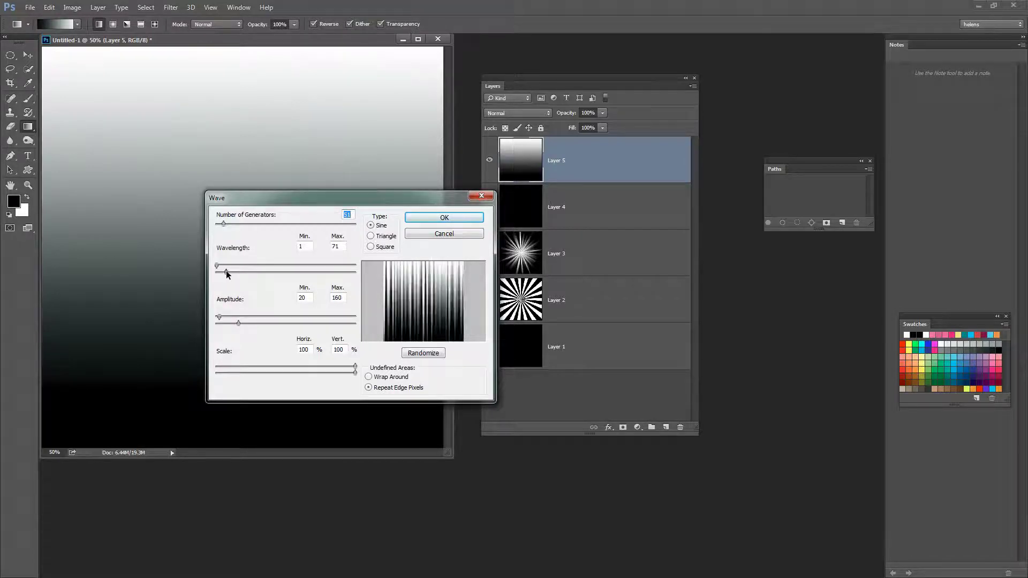
Try the Triangle and Square wave types, with maximum amplitude 71 and maximum wavelength 387 for the Square wave.
{"action": "left_click", "coordinate": [370, 236]}
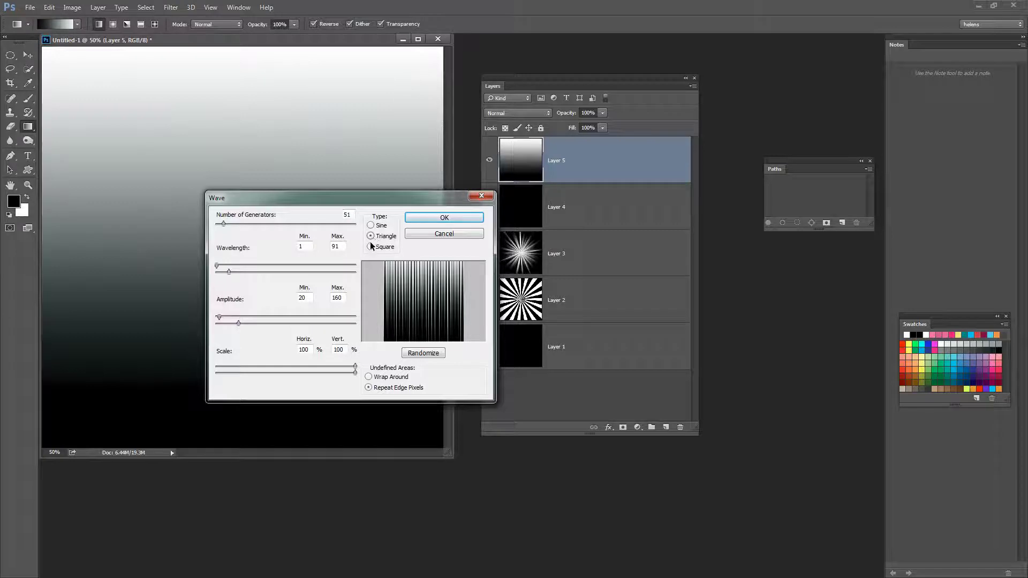
{"action": "left_click", "coordinate": [371, 247]}
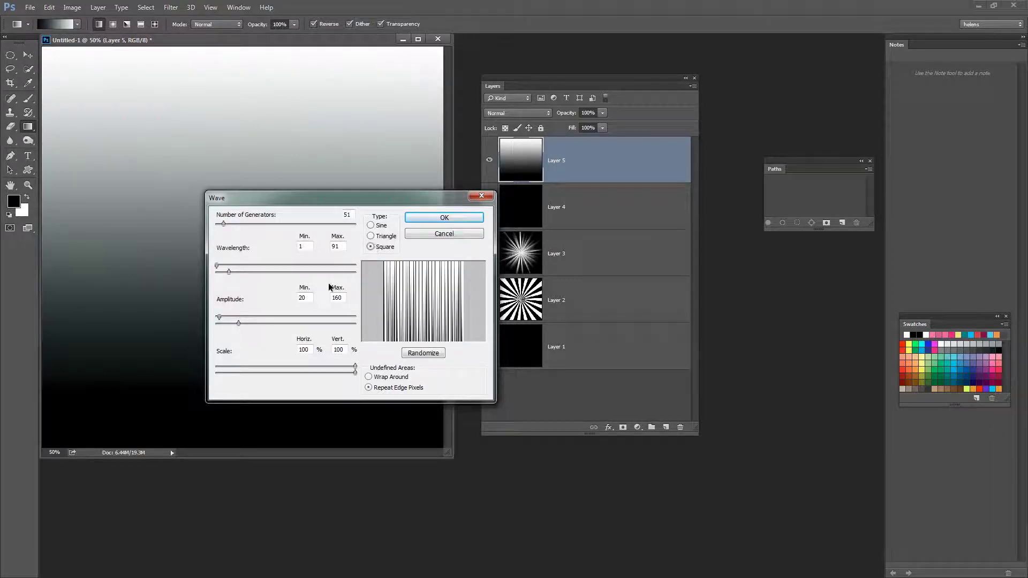
{"action": "left_click_drag", "start_coordinate": [235, 320], "coordinate": [226, 320]}
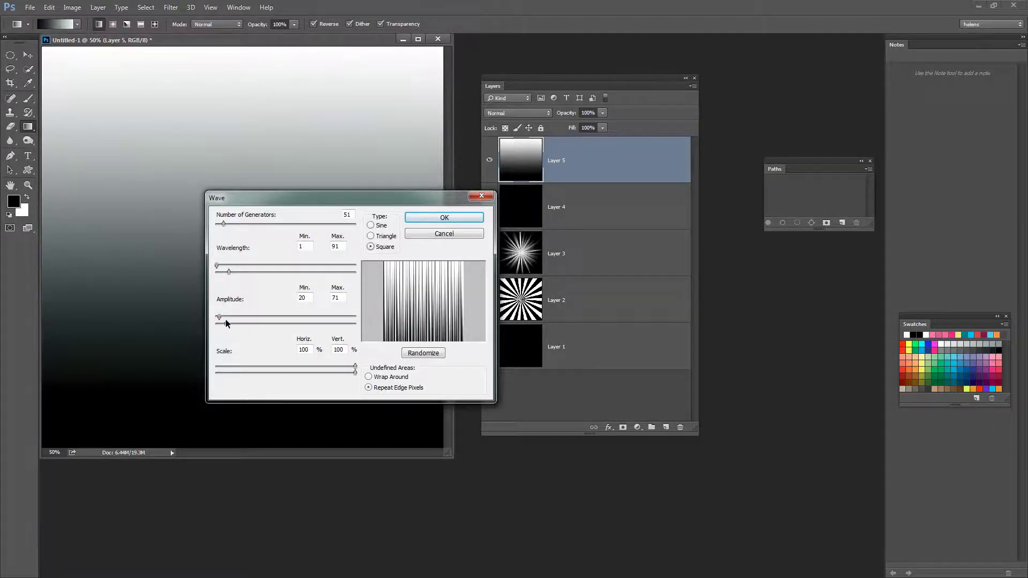
{"action": "left_click_drag", "start_coordinate": [228, 271], "coordinate": [252, 271]}
{"action": "mouse_move", "coordinate": [219, 267]}
{"action": "left_mouse_down"}
{"action": "mouse_move", "coordinate": [270, 272]}
{"action": "mouse_move", "coordinate": [217, 267]}
{"action": "left_mouse_up"}
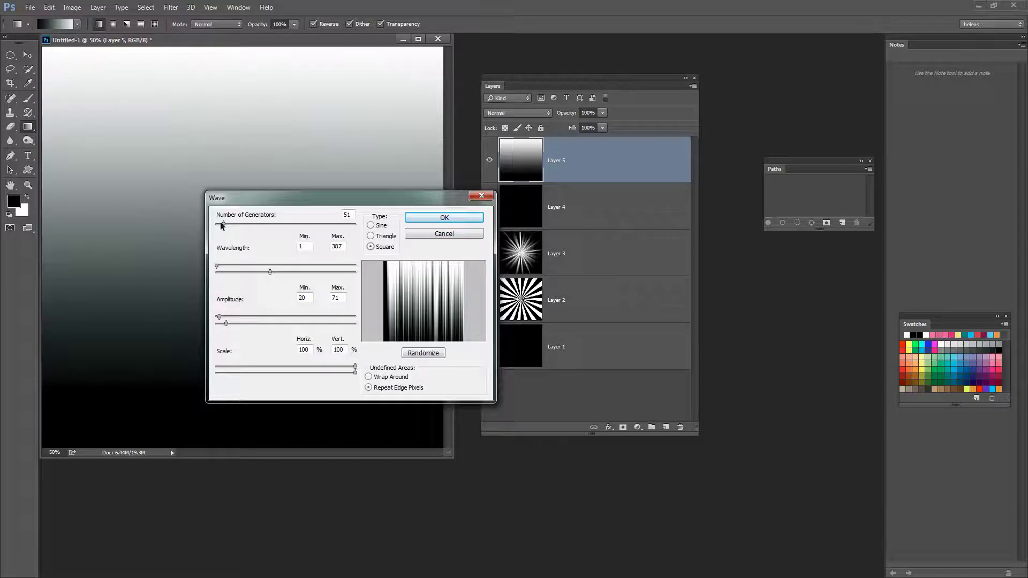
Apply the Wave filter to Layer 5 as a Triangle wave with wavelength 101 to 106 and amplitude 20 to 56.
{"action": "mouse_move", "coordinate": [224, 224]}
{"action": "left_mouse_down"}
{"action": "mouse_move", "coordinate": [235, 225]}
{"action": "mouse_move", "coordinate": [219, 224]}
{"action": "left_mouse_up"}
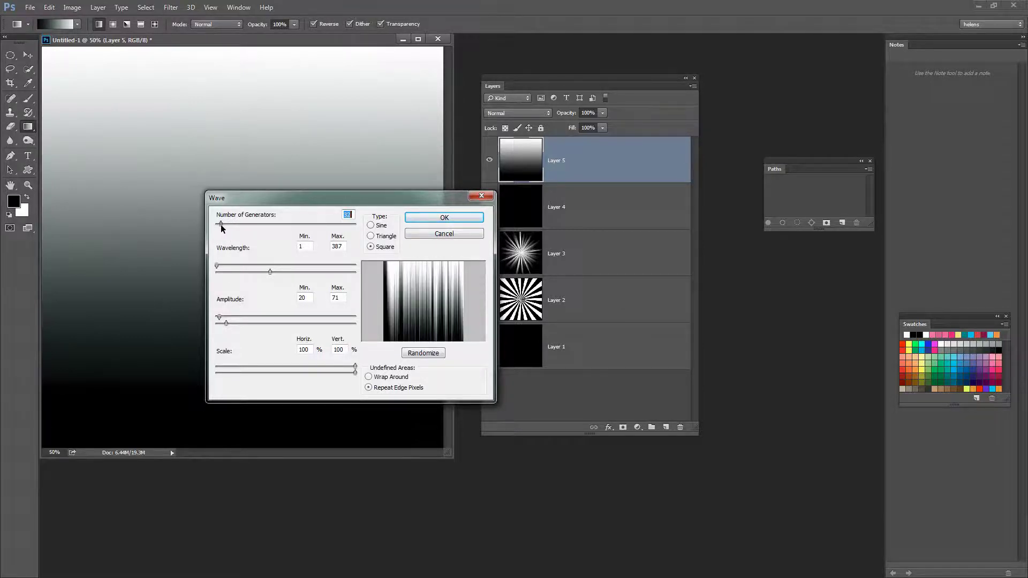
{"action": "left_click_drag", "start_coordinate": [216, 266], "coordinate": [220, 266]}
{"action": "mouse_move", "coordinate": [226, 323]}
{"action": "left_mouse_down"}
{"action": "mouse_move", "coordinate": [235, 322]}
{"action": "mouse_move", "coordinate": [223, 323]}
{"action": "left_mouse_up"}
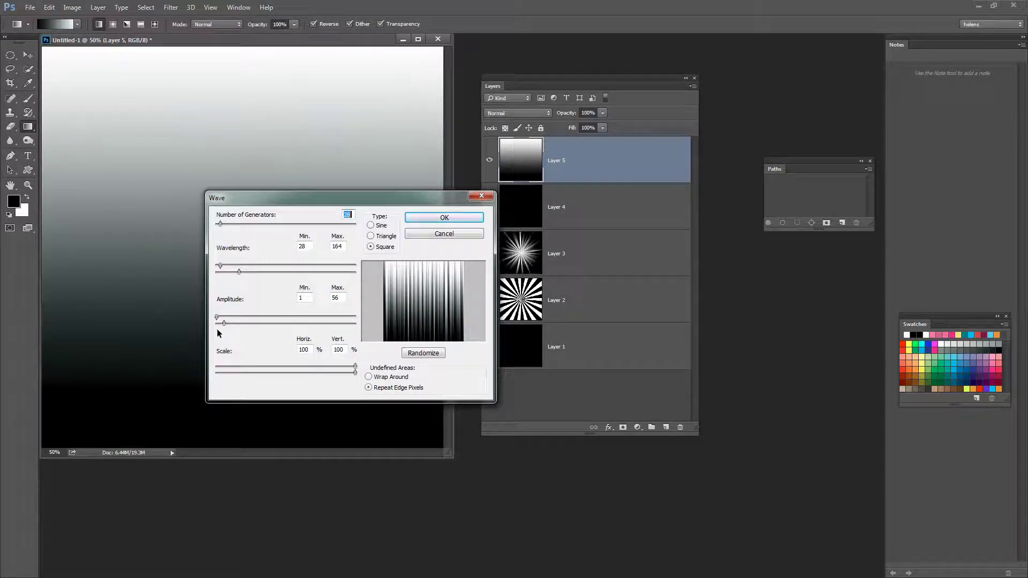
{"action": "left_click_drag", "start_coordinate": [217, 317], "coordinate": [221, 320]}
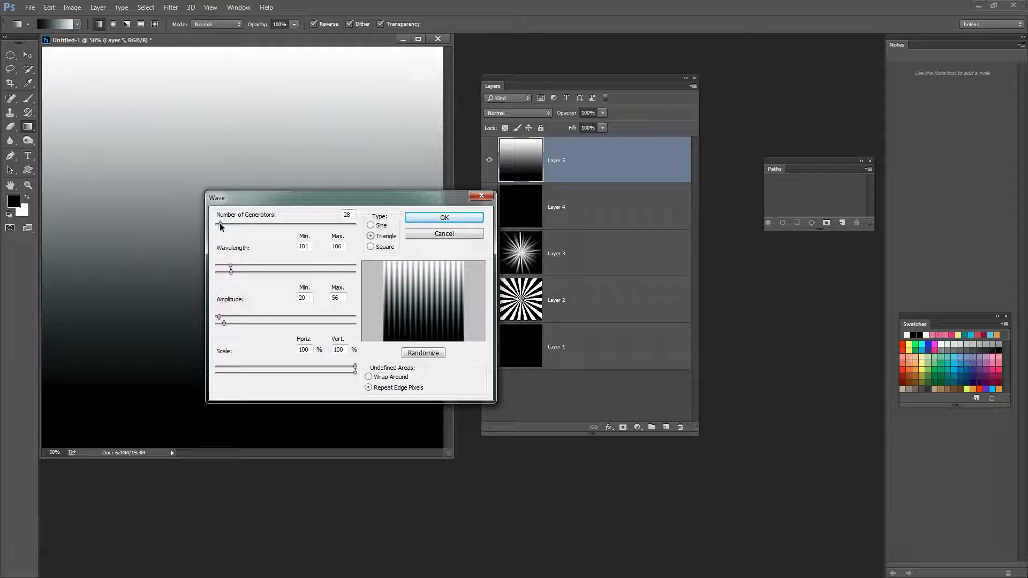
{"action": "left_click_drag", "start_coordinate": [220, 226], "coordinate": [222, 227]}
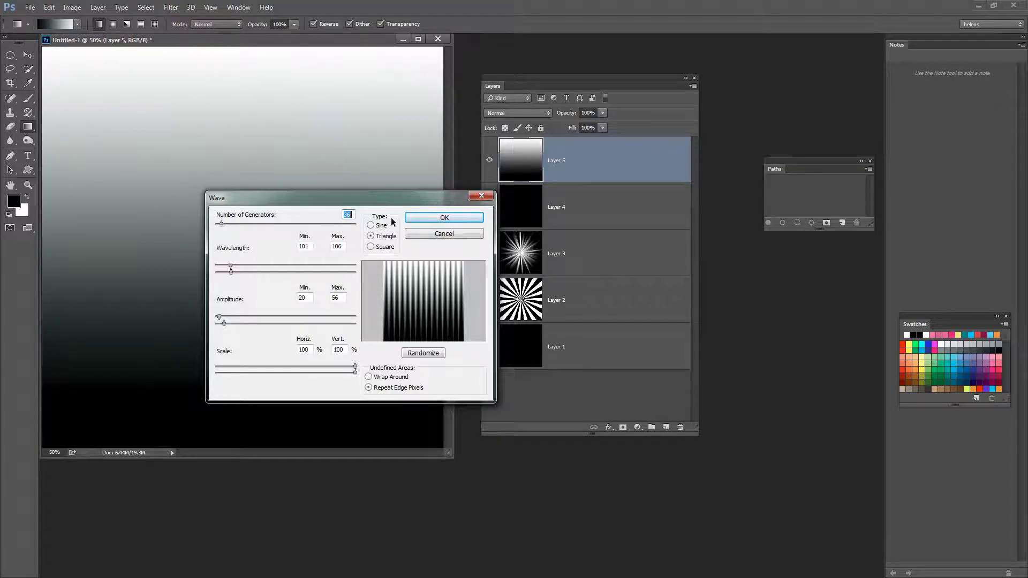
{"action": "left_click", "coordinate": [447, 216]}
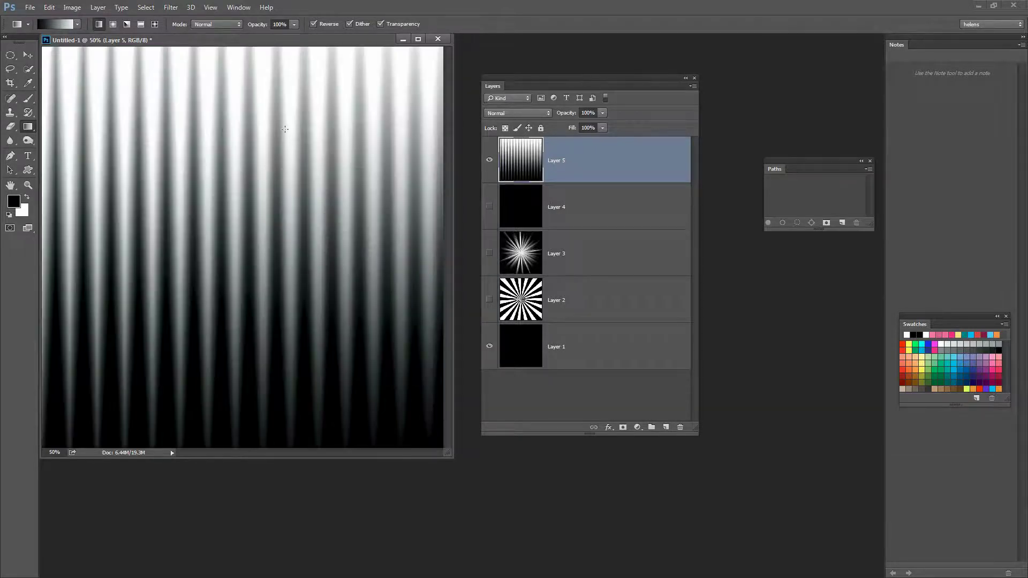
Turn Layer 5's even vertical stripes into a radial burst using the Polar Coordinates filter with Rectangular to Polar.
{"action": "left_click", "coordinate": [171, 7]}
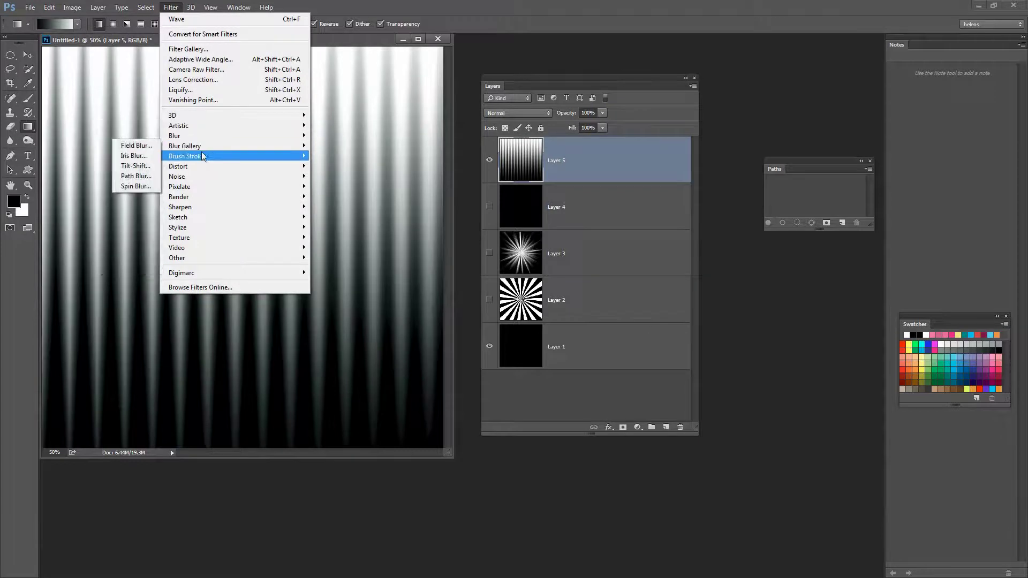
{"action": "mouse_move", "coordinate": [201, 167]}
{"action": "left_click", "coordinate": [144, 218]}
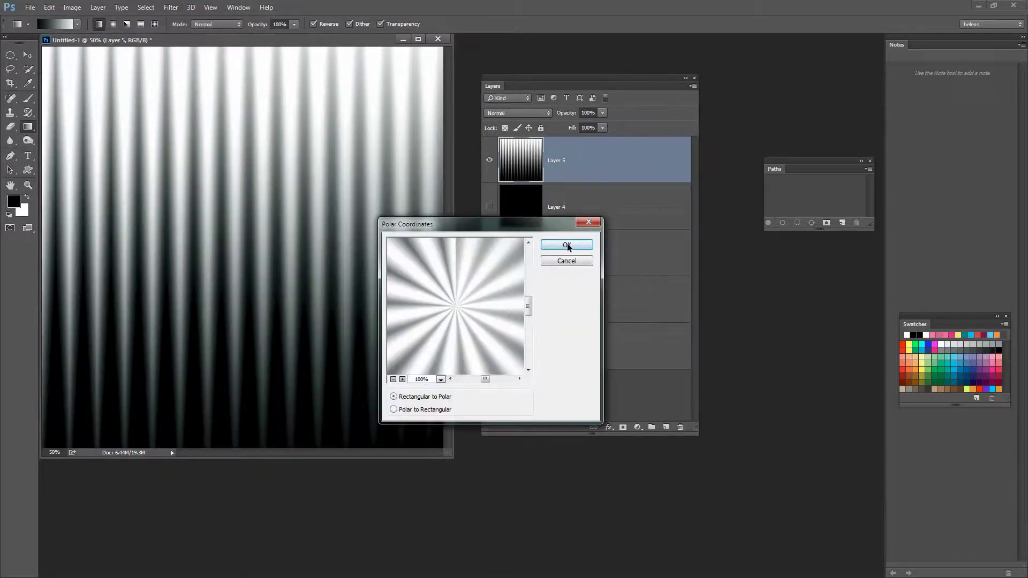
{"action": "left_click", "coordinate": [567, 245]}
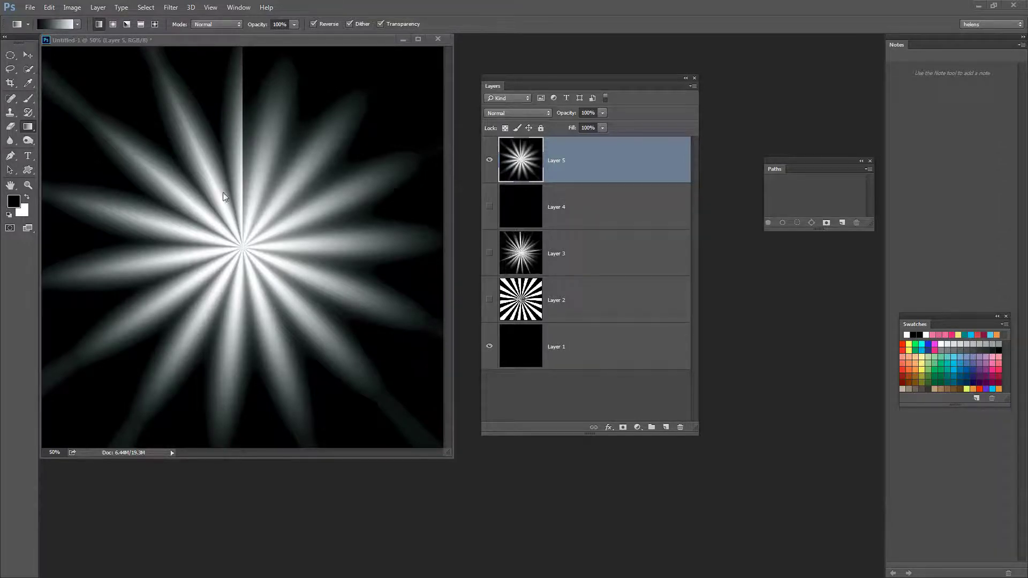
Duplicate Layer 5 under the default copy name.
{"action": "left_click", "coordinate": [605, 164]}
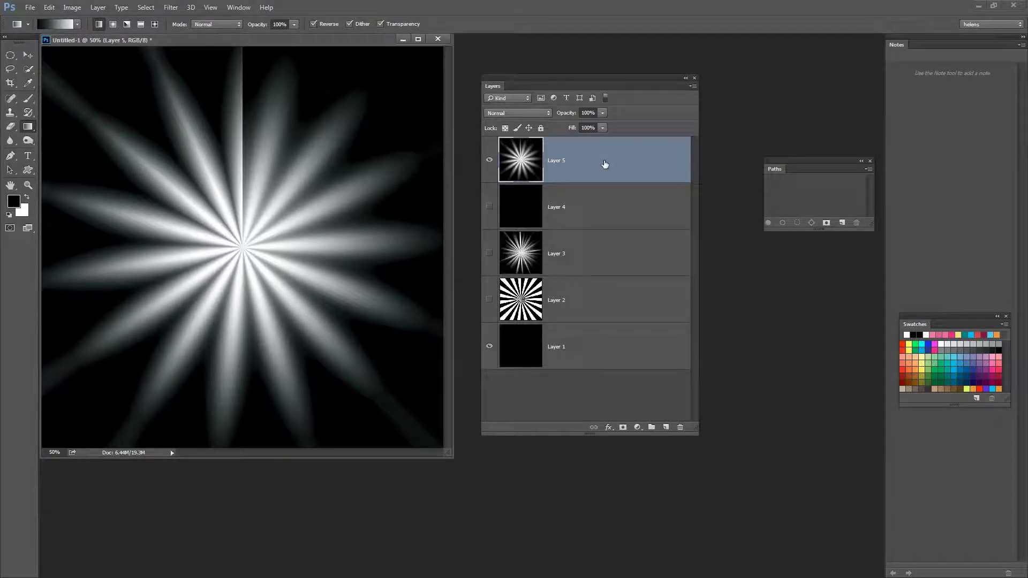
{"action": "right_click", "coordinate": [605, 164]}
{"action": "left_click", "coordinate": [628, 203]}
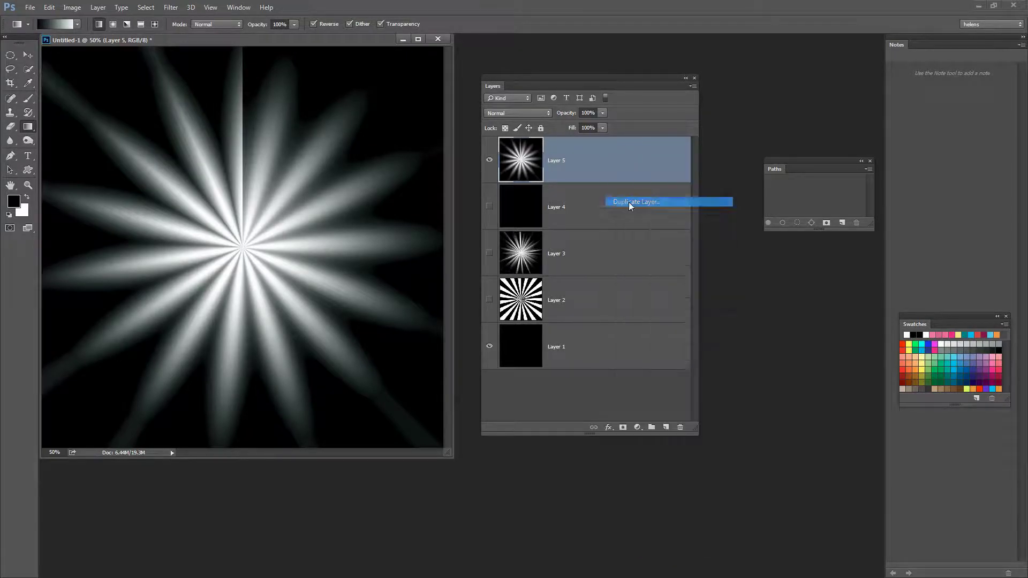
{"action": "key", "text": "Return"}
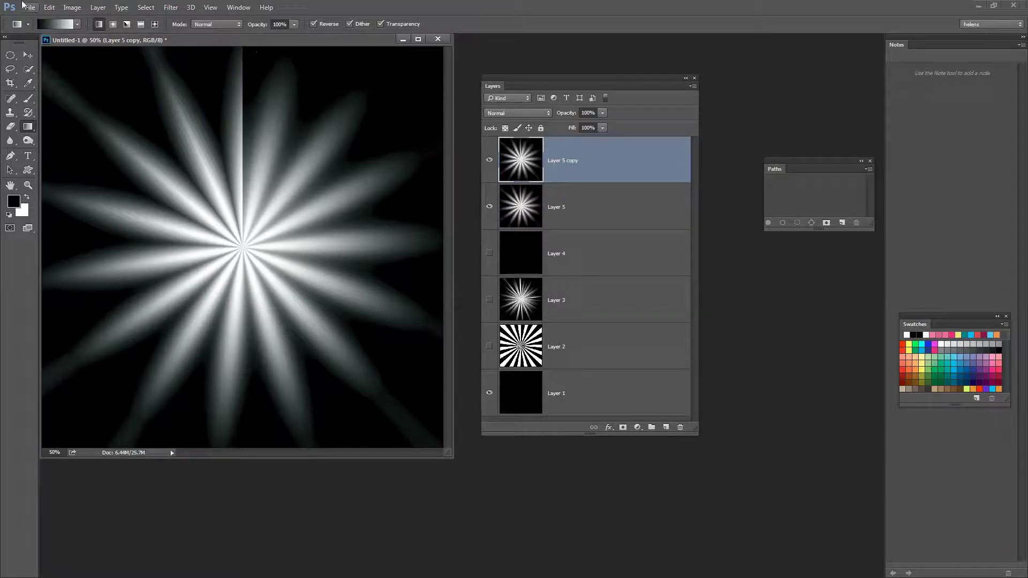
Rotate the Layer 5 copy 90° clockwise, and repeat the duplicate-and-rotate transform for two more copies.
{"action": "left_click", "coordinate": [49, 7]}
{"action": "mouse_move", "coordinate": [85, 227]}
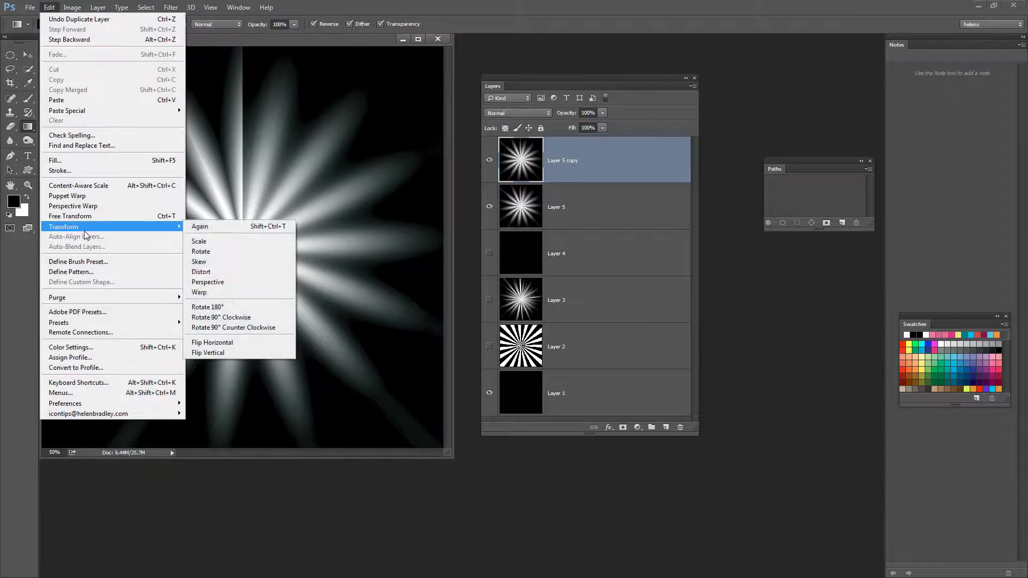
{"action": "left_click", "coordinate": [246, 328]}
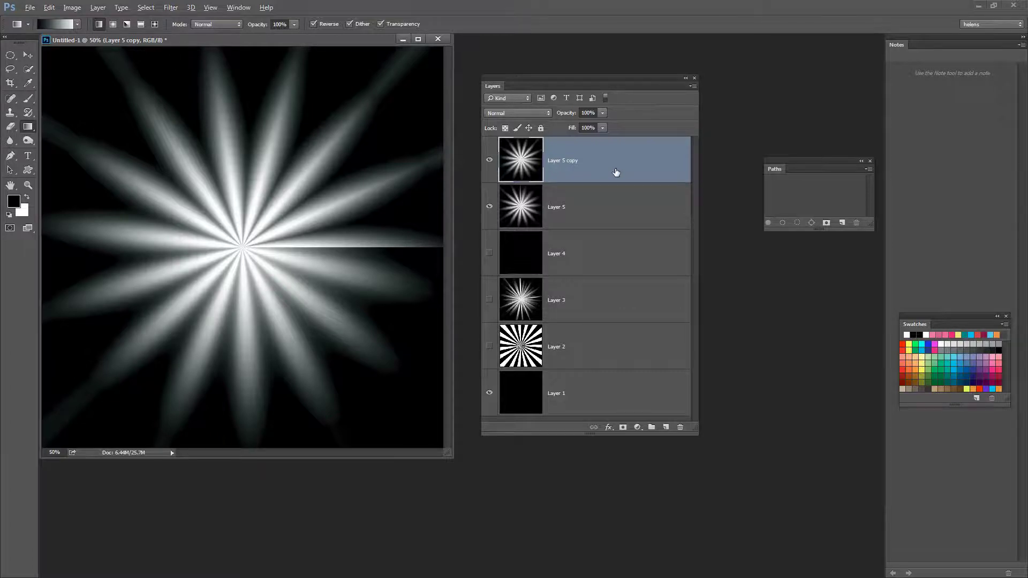
{"action": "key", "text": "ctrl+shift+alt+t"}
{"action": "key", "text": "ctrl+shift+alt+t"}
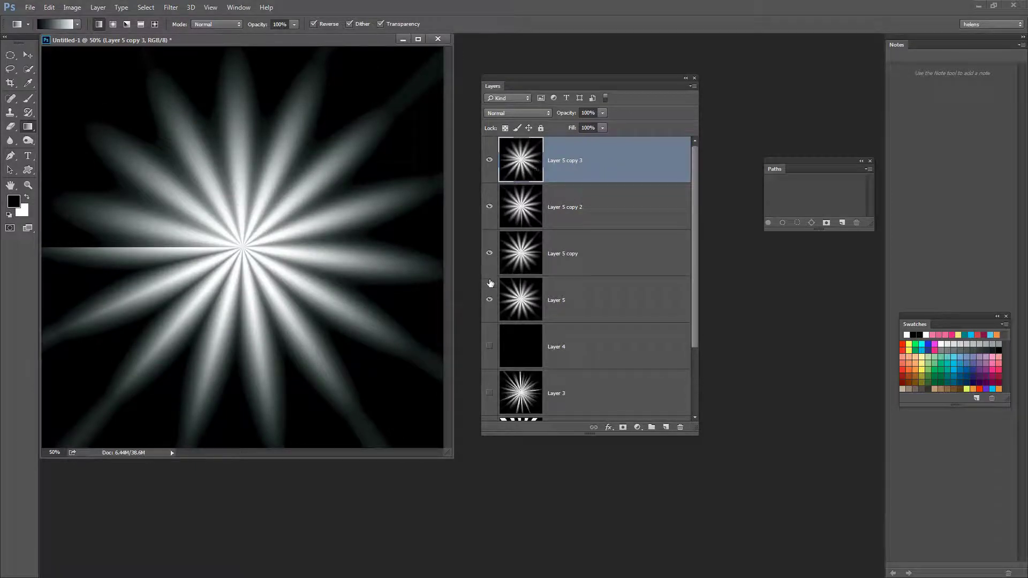
Hide the three rotated Layer 5 copies, and show them again one at a time to compare their rotations.
{"action": "left_click_drag", "start_coordinate": [489, 254], "coordinate": [488, 159]}
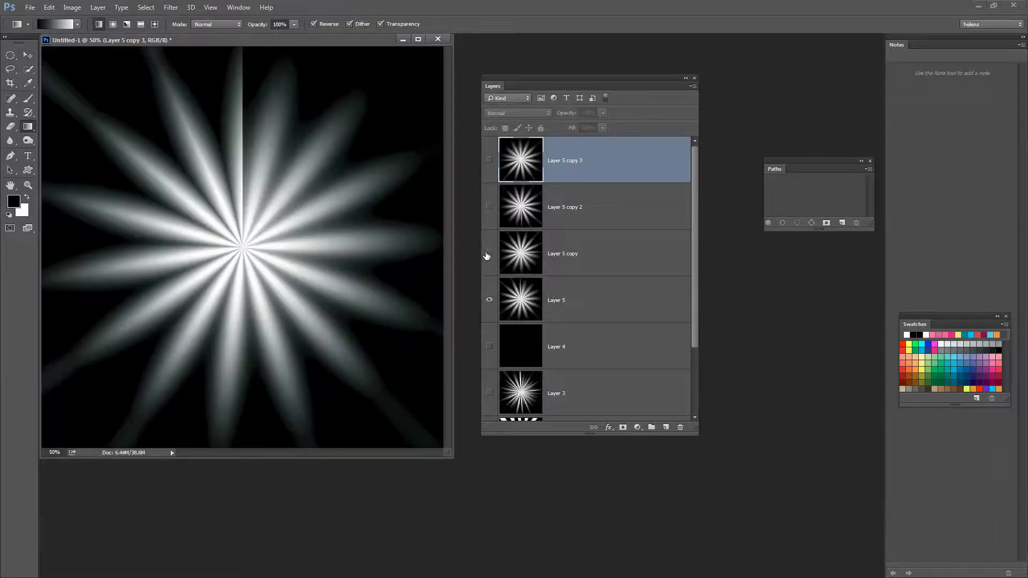
{"action": "left_click", "coordinate": [489, 251]}
{"action": "left_click", "coordinate": [489, 207]}
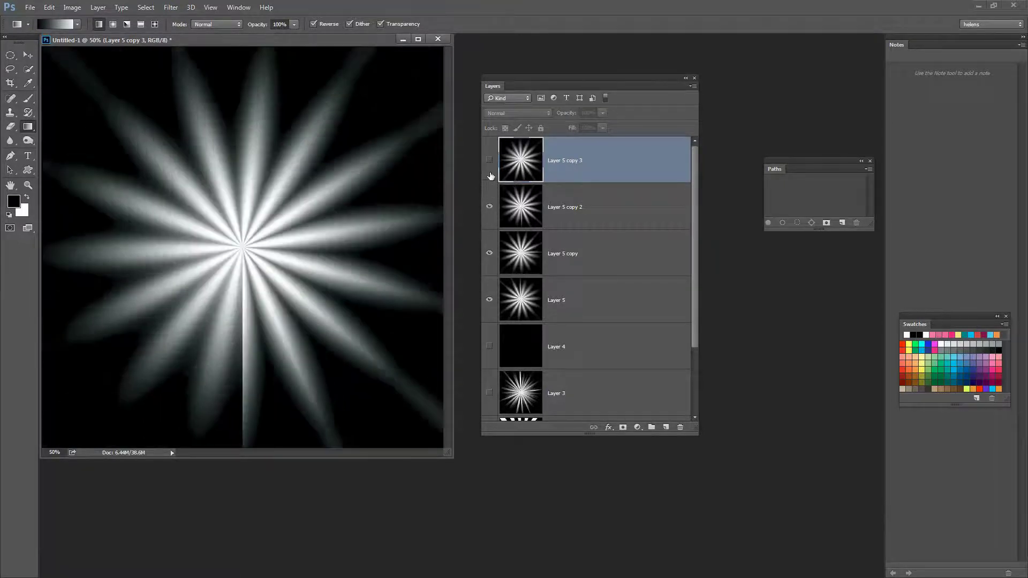
{"action": "left_click", "coordinate": [489, 160]}
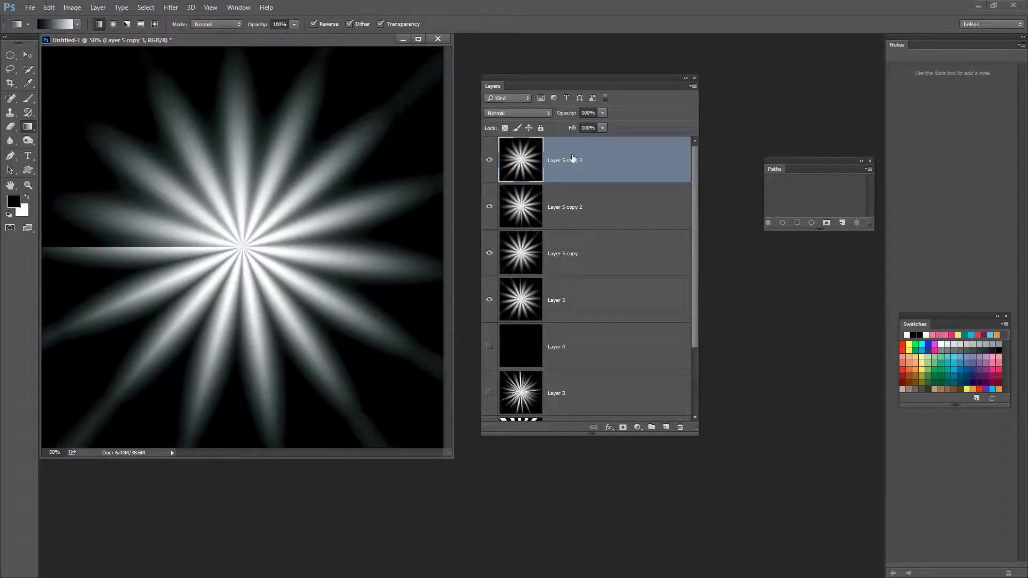
Select the three Layer 5 copies, set their blend mode to Dissolve and lock their transparent pixels.
{"action": "left_click", "coordinate": [610, 251], "text": "shift"}
{"action": "left_click_drag", "start_coordinate": [562, 206], "coordinate": [519, 139]}
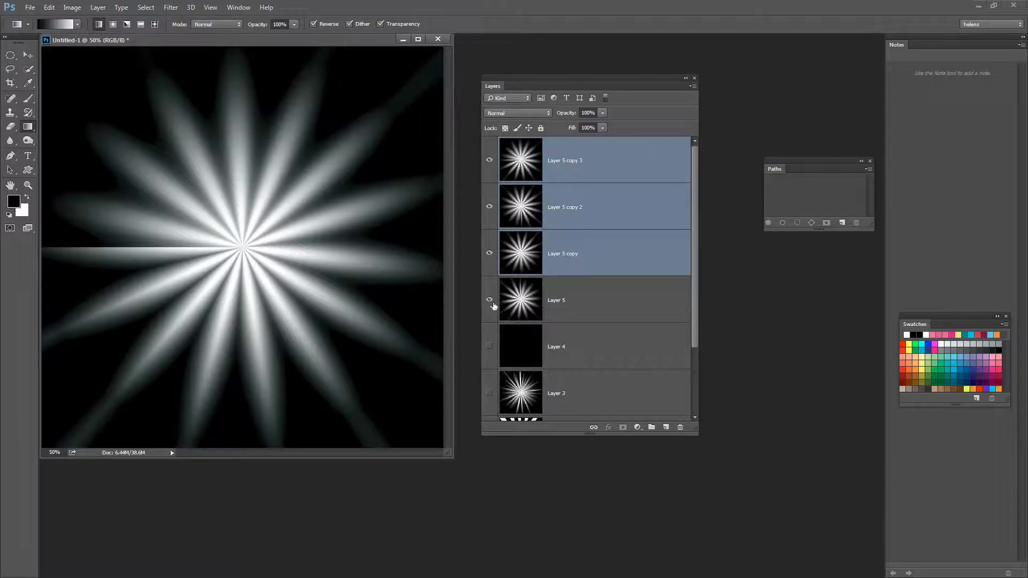
{"action": "left_click", "coordinate": [509, 114]}
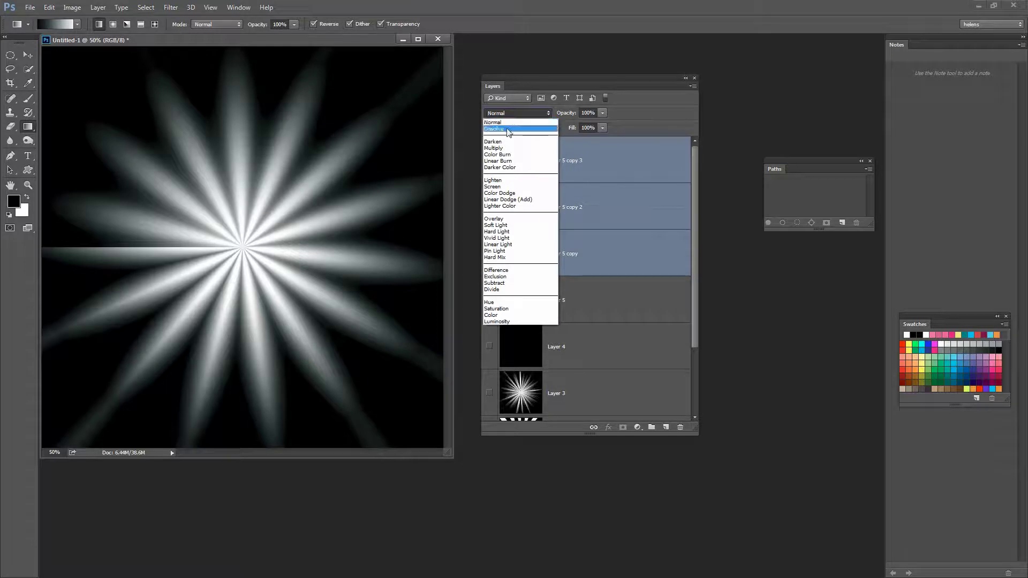
{"action": "left_click", "coordinate": [506, 129]}
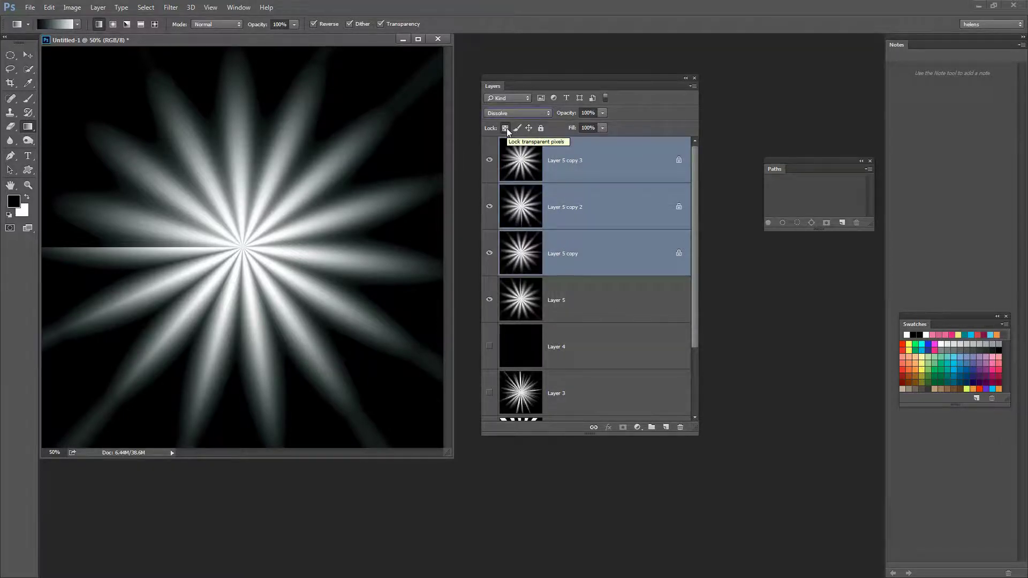
Preview the blend modes from Darken through Luminosity one after another on the three selected Layer 5 copies.
{"action": "key", "text": "Down"}
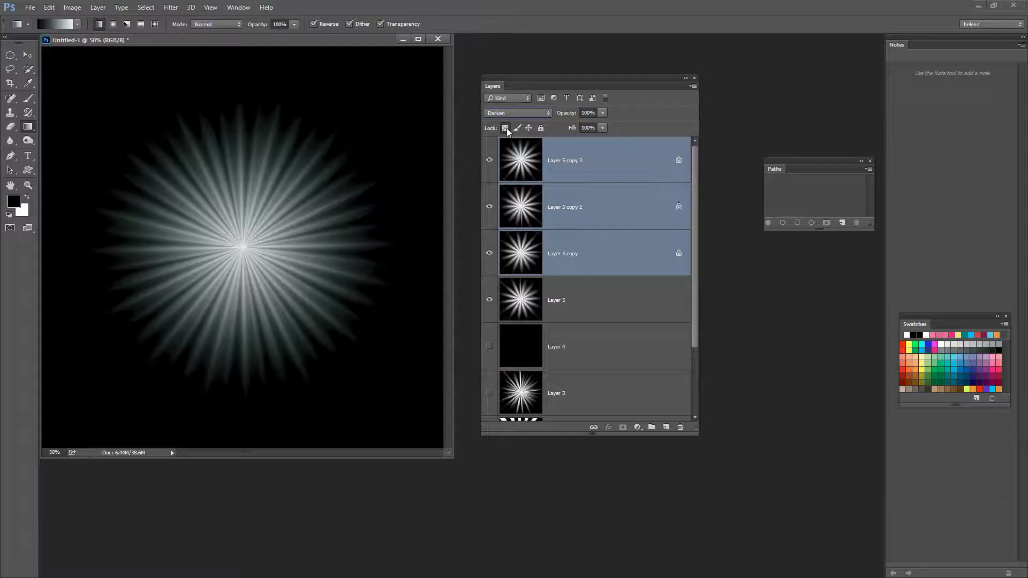
{"action": "key", "text": "shift+plus"}
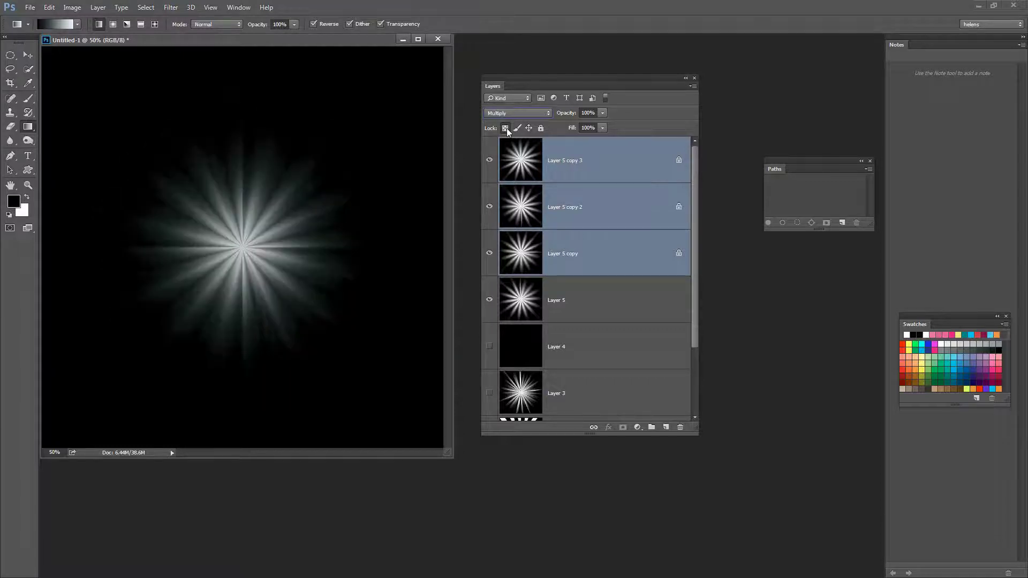
{"action": "key", "text": "shift+plus"}
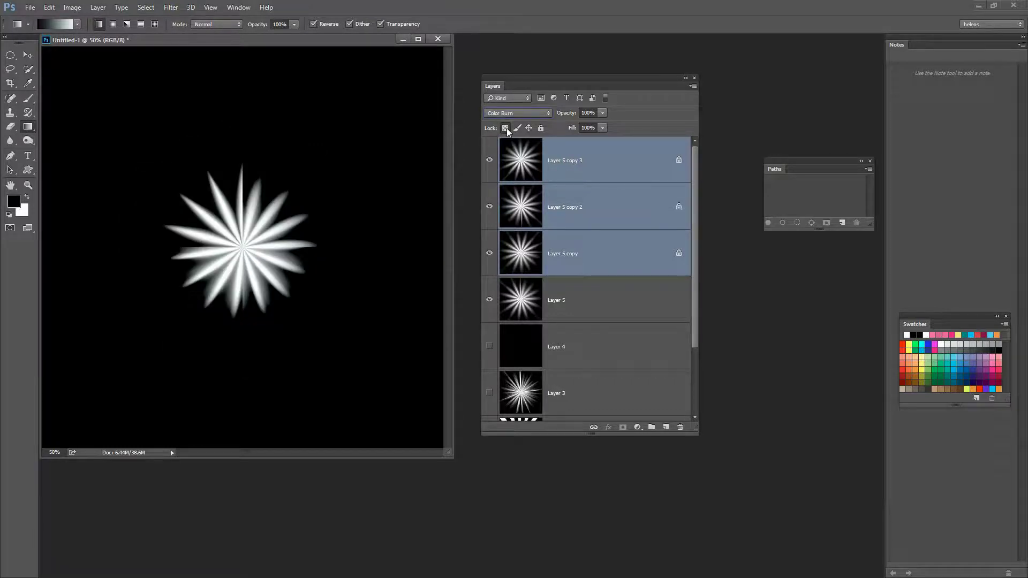
{"action": "key", "text": "shift+plus"}
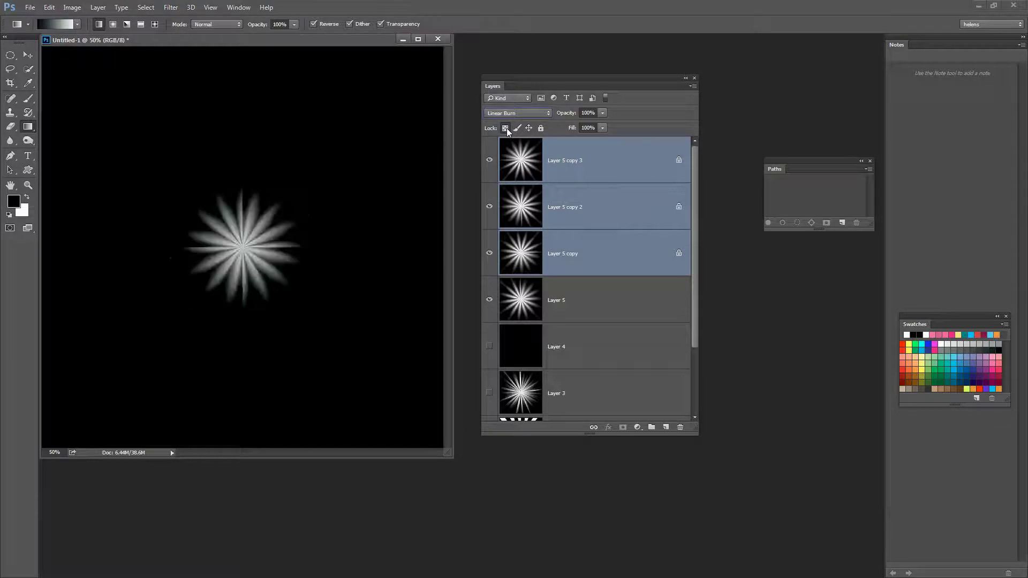
{"action": "key", "text": "shift+plus"}
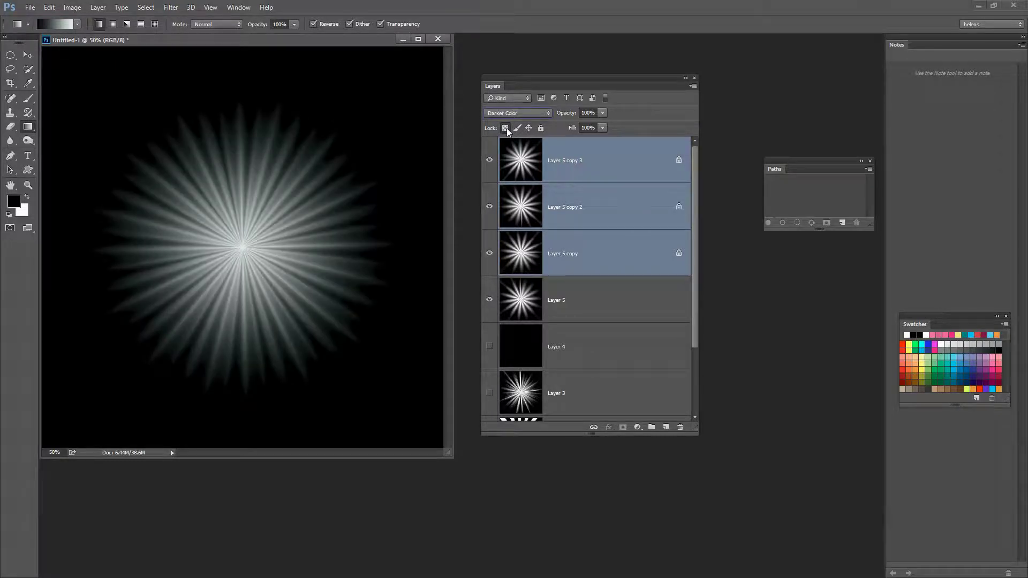
{"action": "key", "text": "shift+plus"}
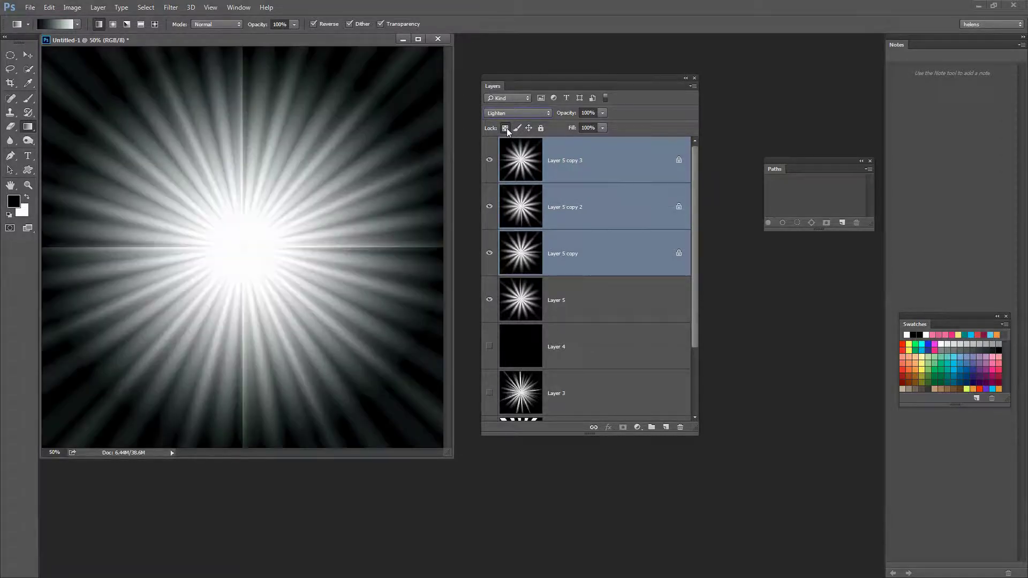
{"action": "key", "text": "shift+plus"}
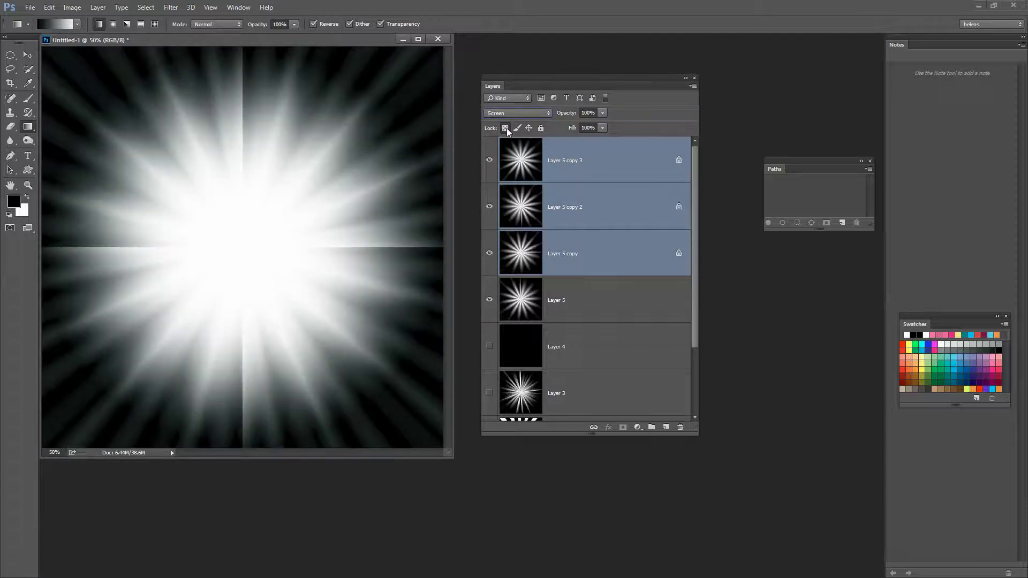
{"action": "key", "text": "shift+plus"}
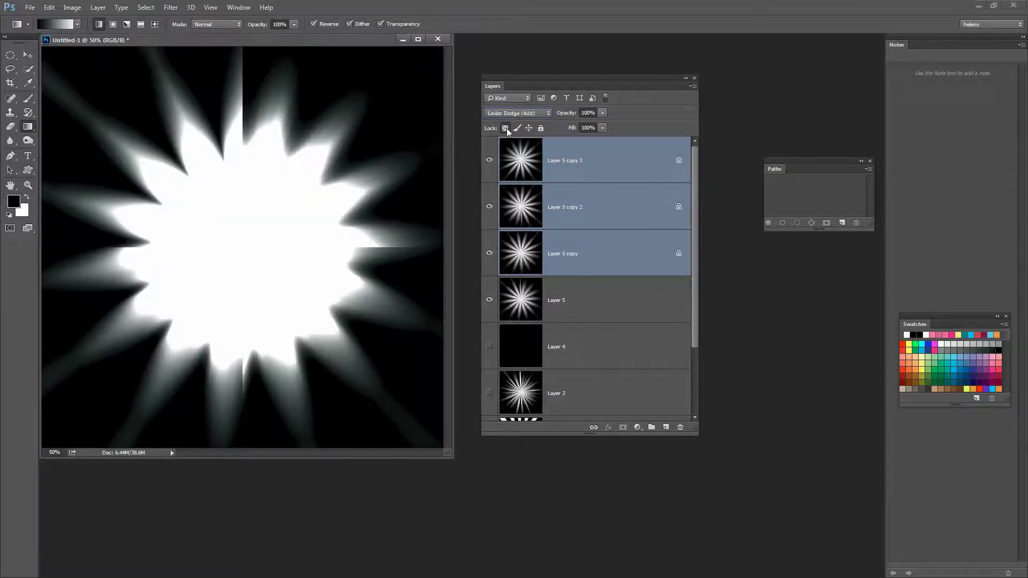
{"action": "key", "text": "shift+plus"}
{"action": "key", "text": "shift+plus"}
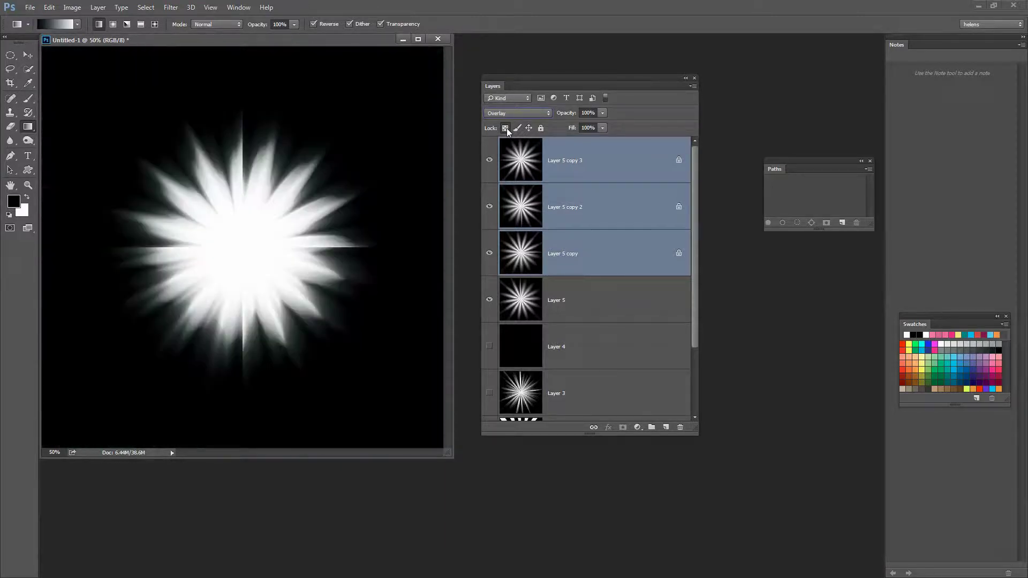
{"action": "key", "text": "shift+plus"}
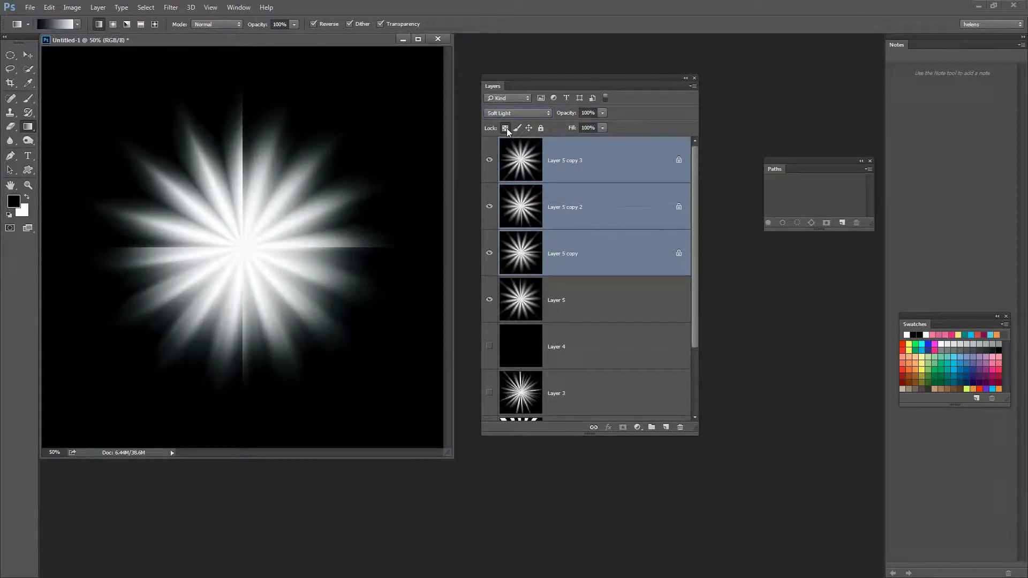
{"action": "key", "text": "shift+plus"}
{"action": "key", "text": "shift+plus"}
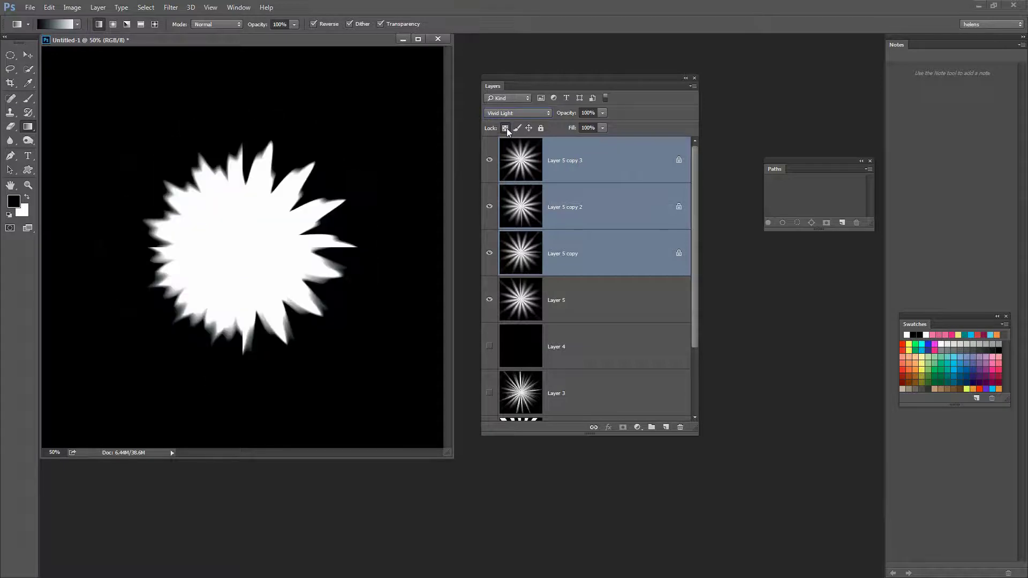
{"action": "key", "text": "shift+plus"}
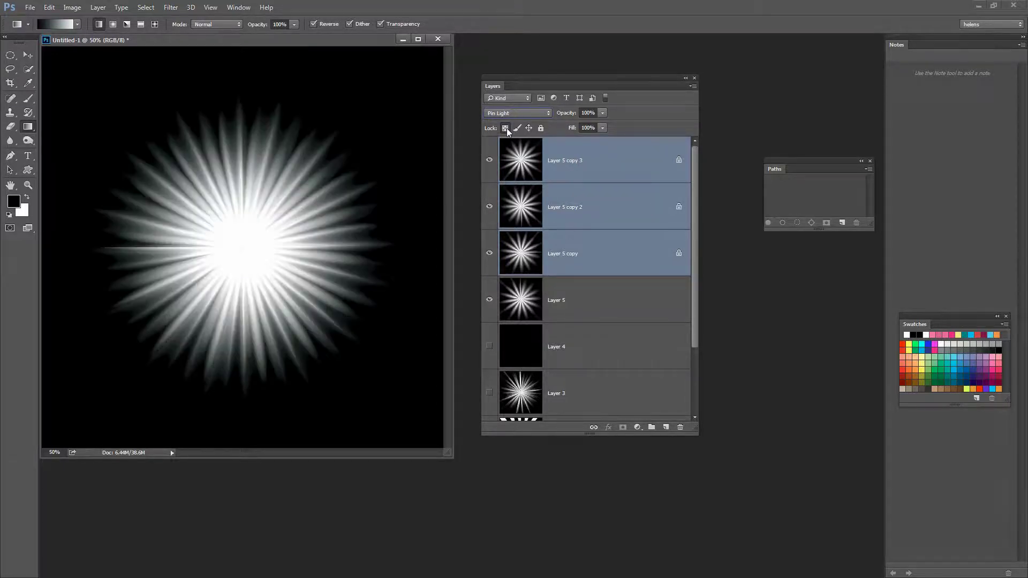
{"action": "key", "text": "shift+plus"}
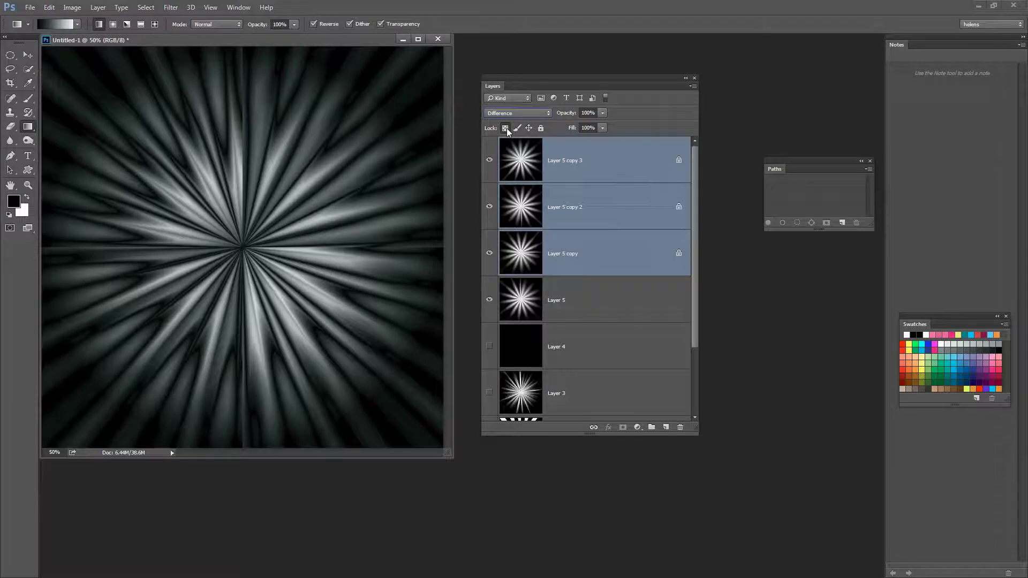
{"action": "key", "text": "shift+plus"}
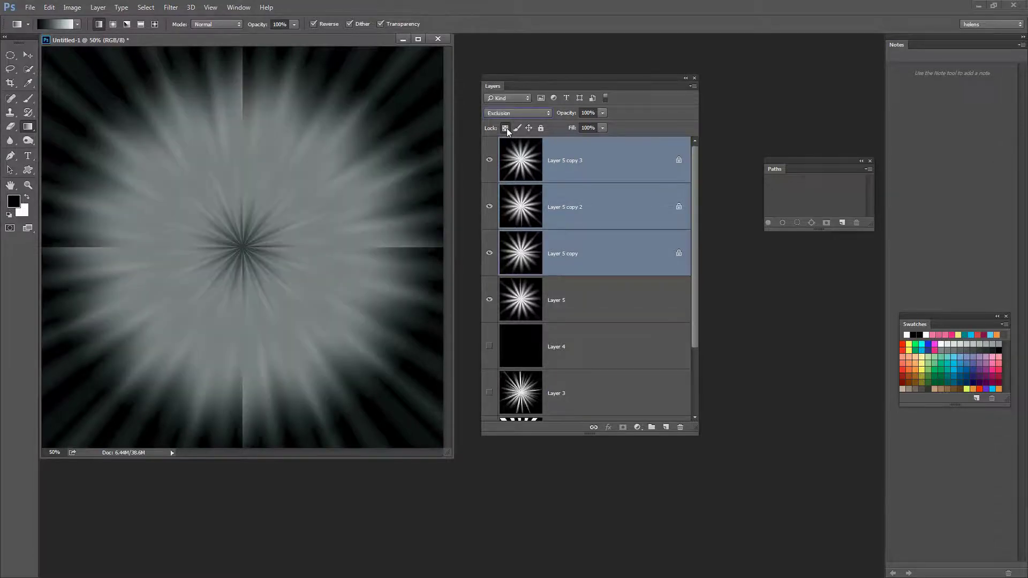
{"action": "key", "text": "shift+plus"}
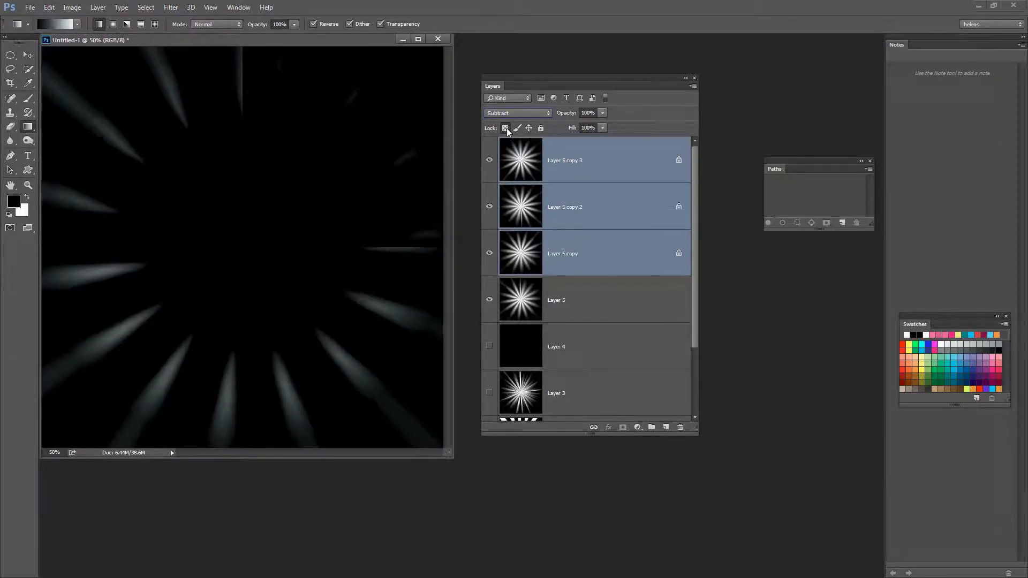
{"action": "key", "text": "shift+plus"}
{"action": "key", "text": "shift+plus"}
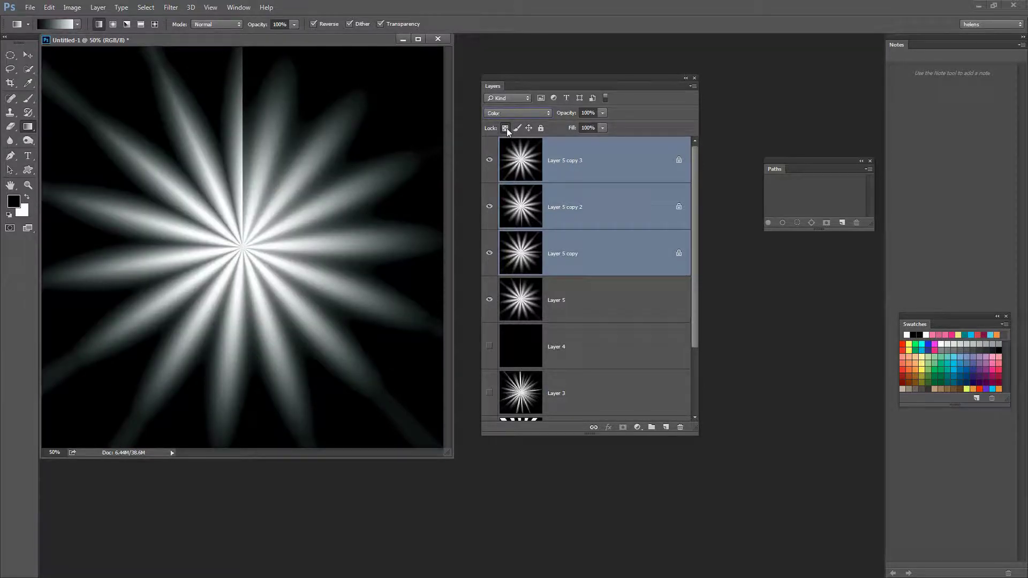
{"action": "key", "text": "shift+plus"}
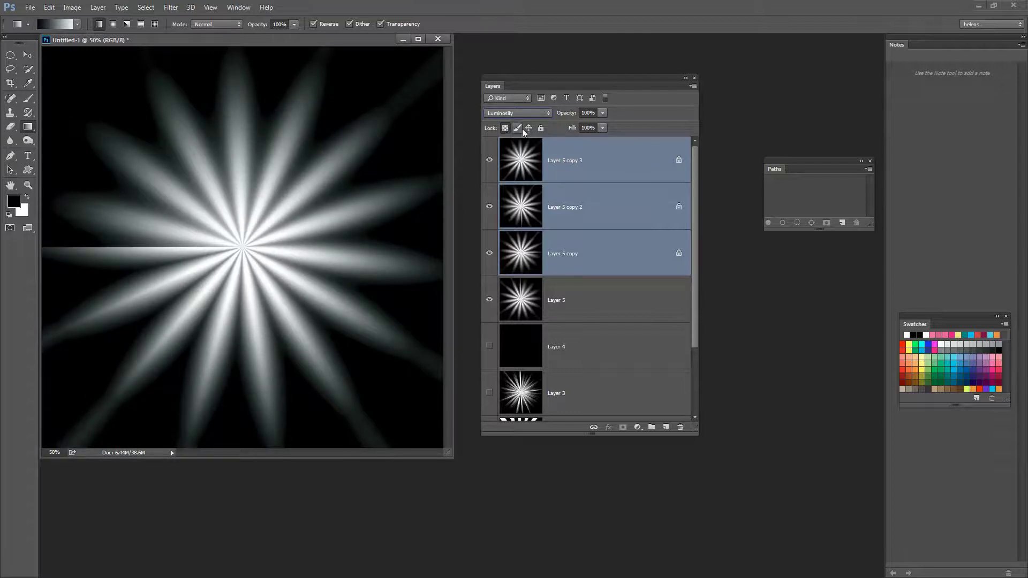
Set the blend mode of the three Layer 5 copies to Darker Color, stepping through the darkening modes from Darken.
{"action": "left_click", "coordinate": [535, 113]}
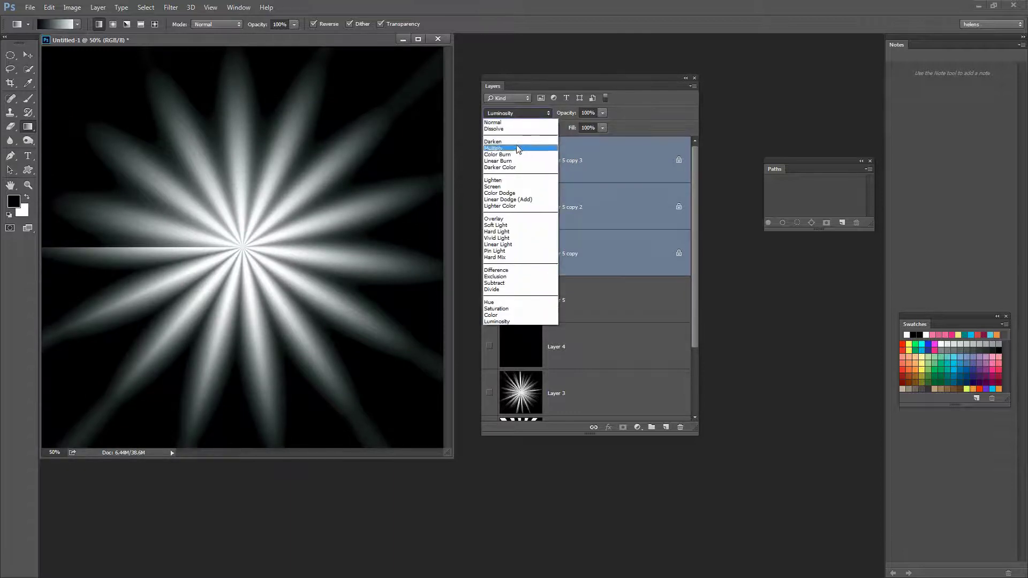
{"action": "left_click", "coordinate": [514, 141]}
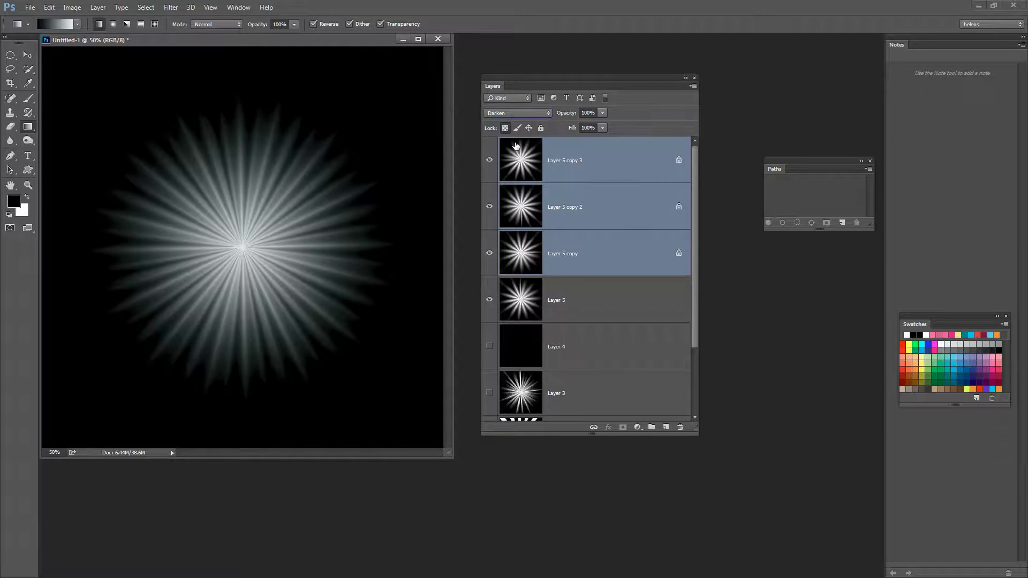
{"action": "key", "text": "shift+plus"}
{"action": "key", "text": "shift+plus"}
{"action": "key", "text": "shift+plus"}
{"action": "key", "text": "shift+plus"}
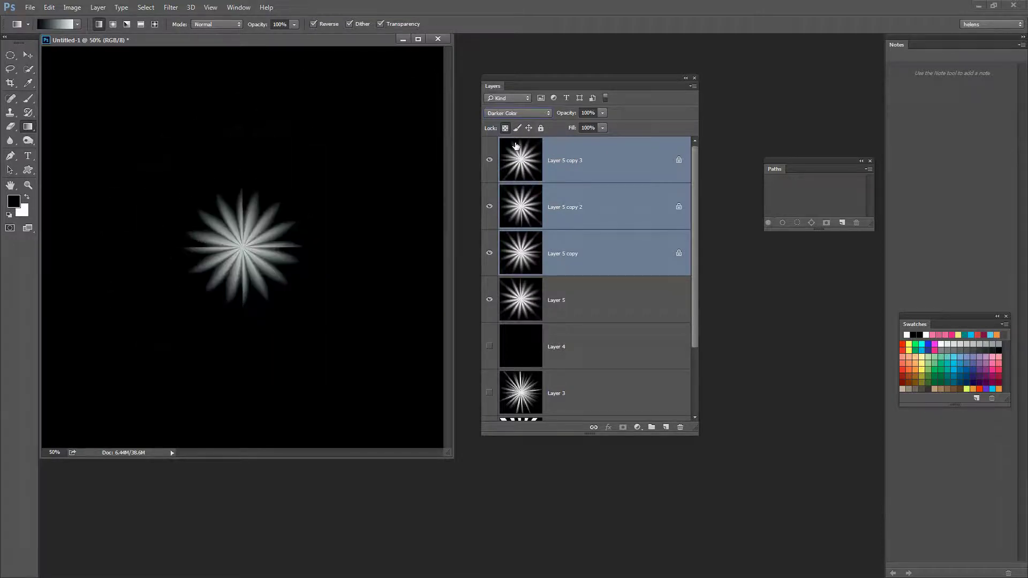
{"action": "key", "text": "shift+plus"}
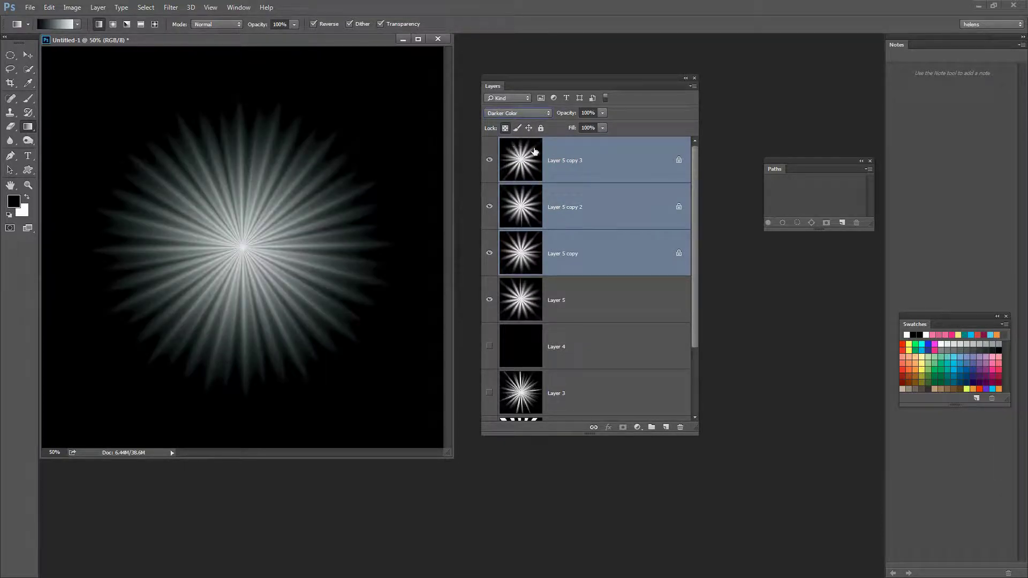
Stamp all visible layers into a new layer above Layer 5 copy 3, and hide the stamped layer.
{"action": "left_click", "coordinate": [593, 156]}
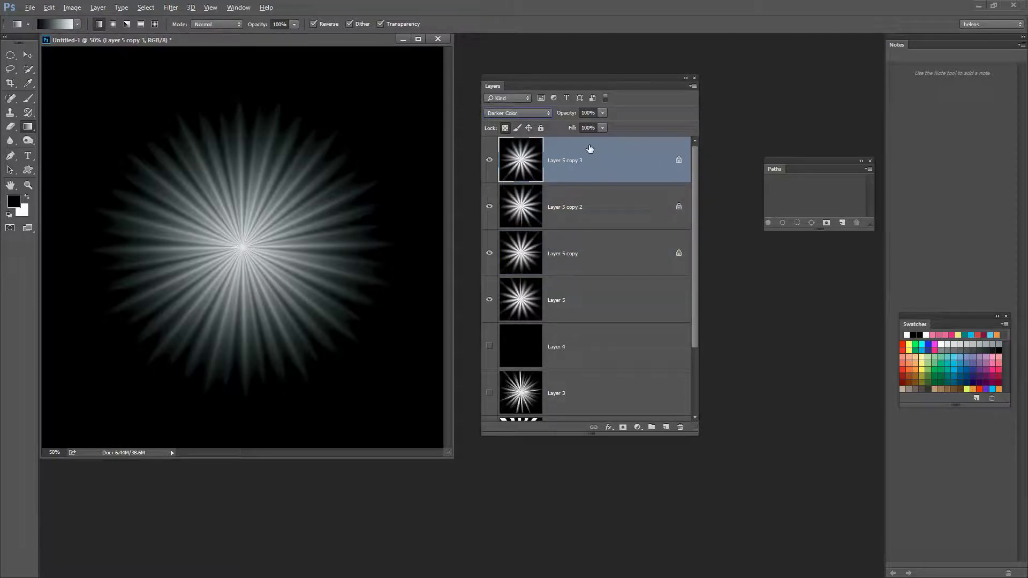
{"action": "key", "text": "ctrl+shift+alt+e"}
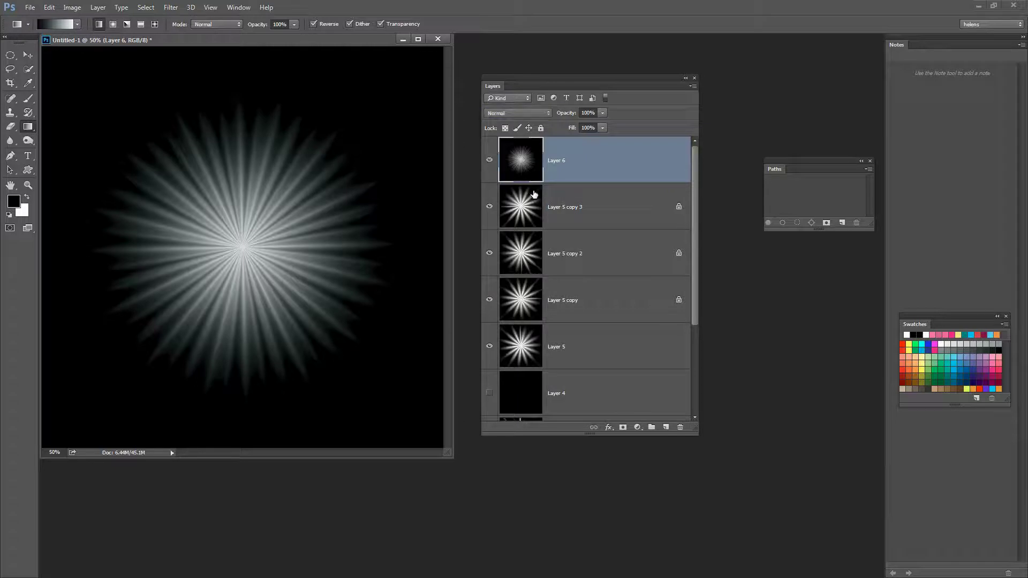
{"action": "left_click", "coordinate": [489, 159]}
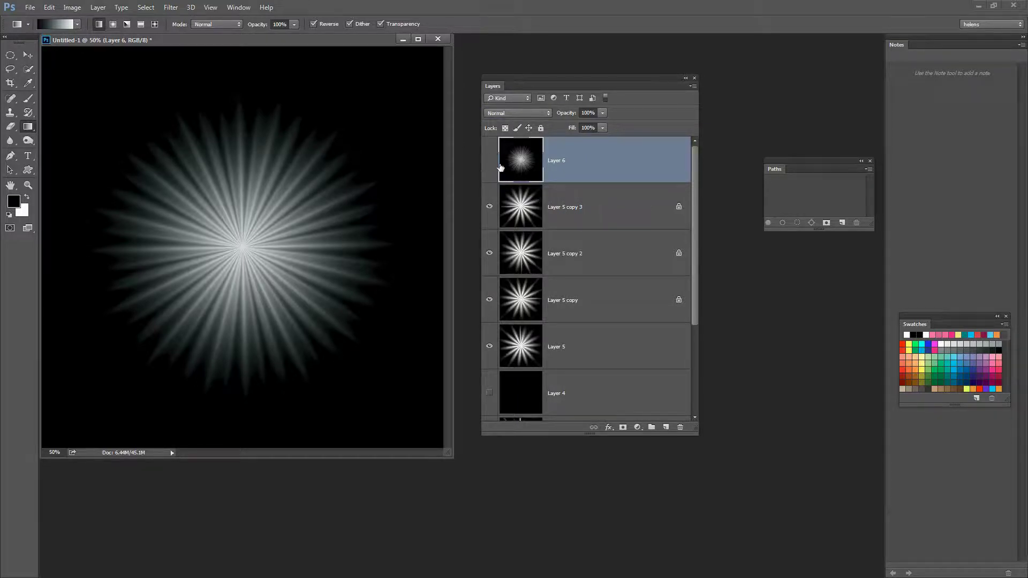
Set the blend mode of the three Layer 5 copies to Difference, and leave only Layer 5 copy 3 selected.
{"action": "left_click", "coordinate": [562, 204]}
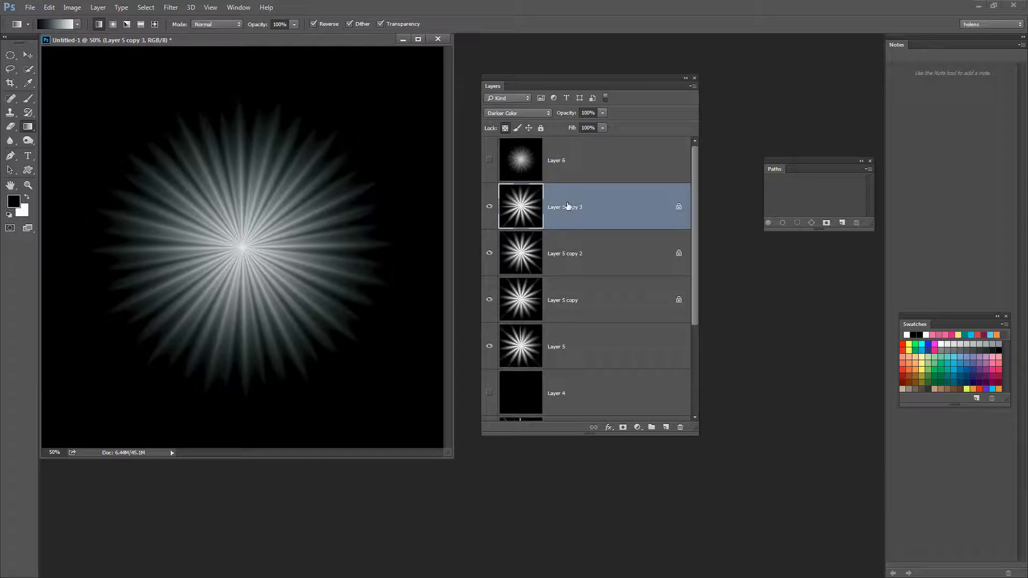
{"action": "left_click", "coordinate": [584, 299], "text": "shift"}
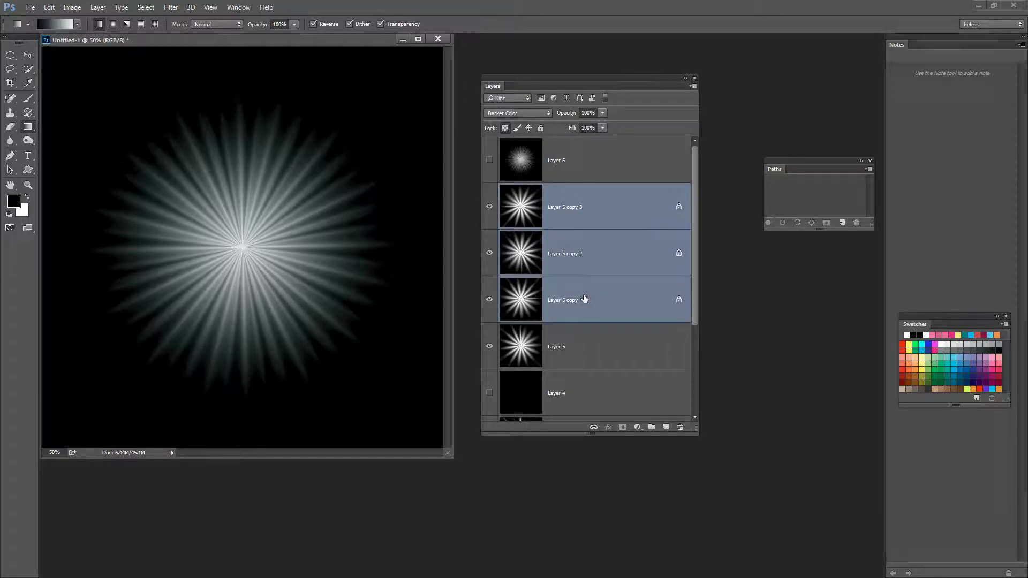
{"action": "left_click", "coordinate": [533, 113]}
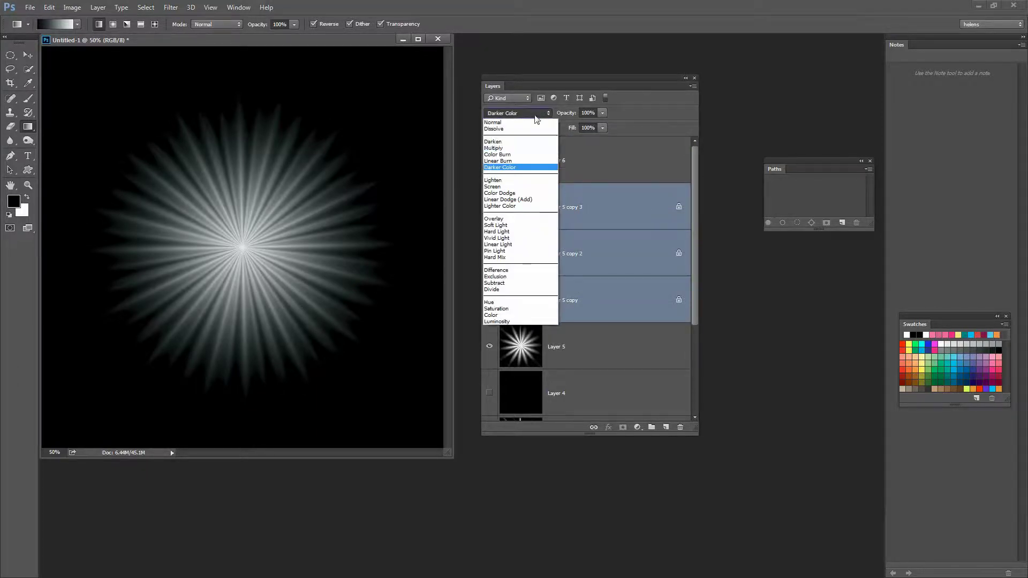
{"action": "left_click", "coordinate": [527, 270]}
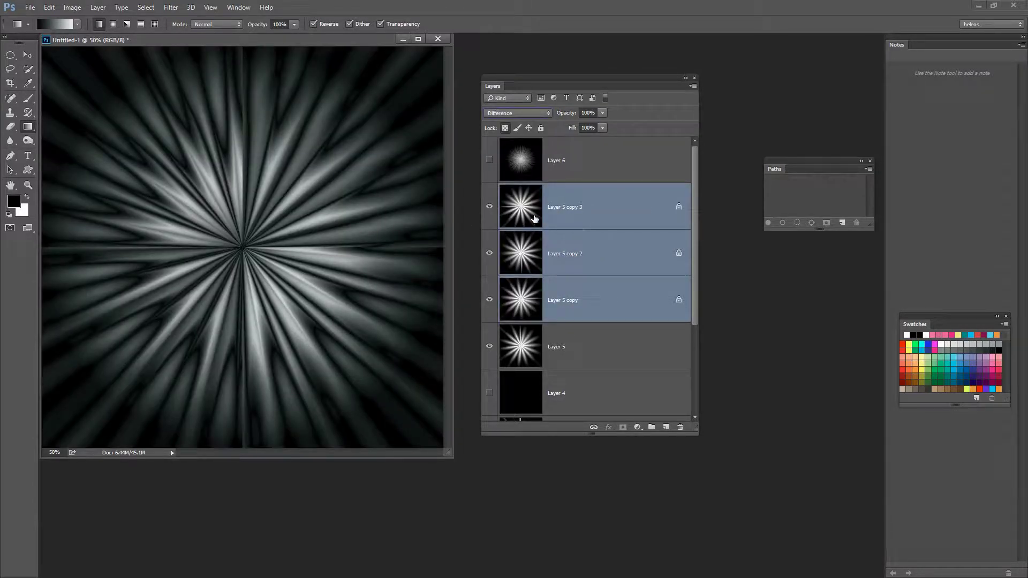
{"action": "left_click", "coordinate": [571, 202]}
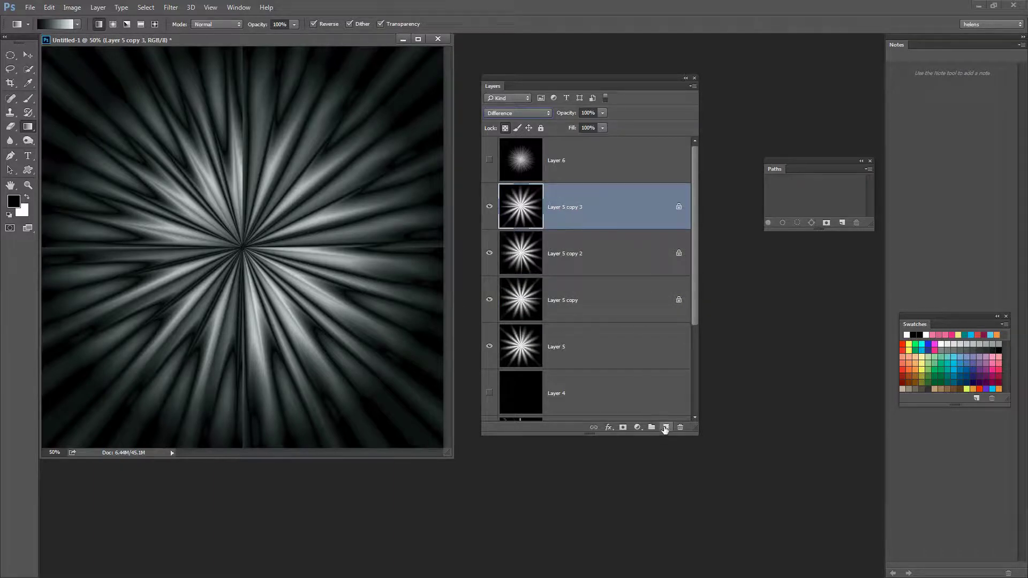
Stamp all visible layers into a new layer above Layer 5 copy 3, and add a Gradient Map adjustment layer over it.
{"action": "left_click", "coordinate": [665, 428]}
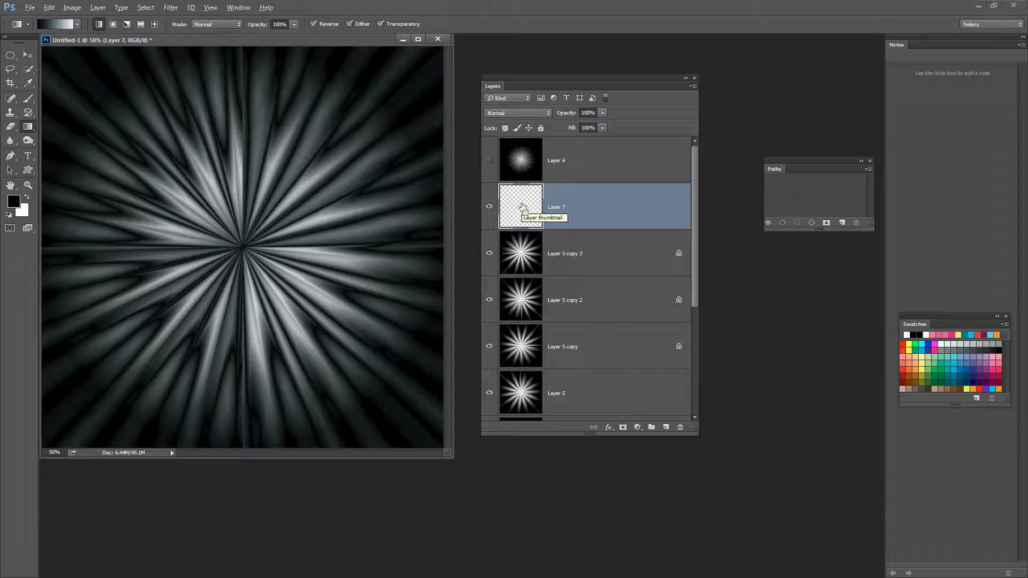
{"action": "key", "text": "ctrl+shift+alt+e"}
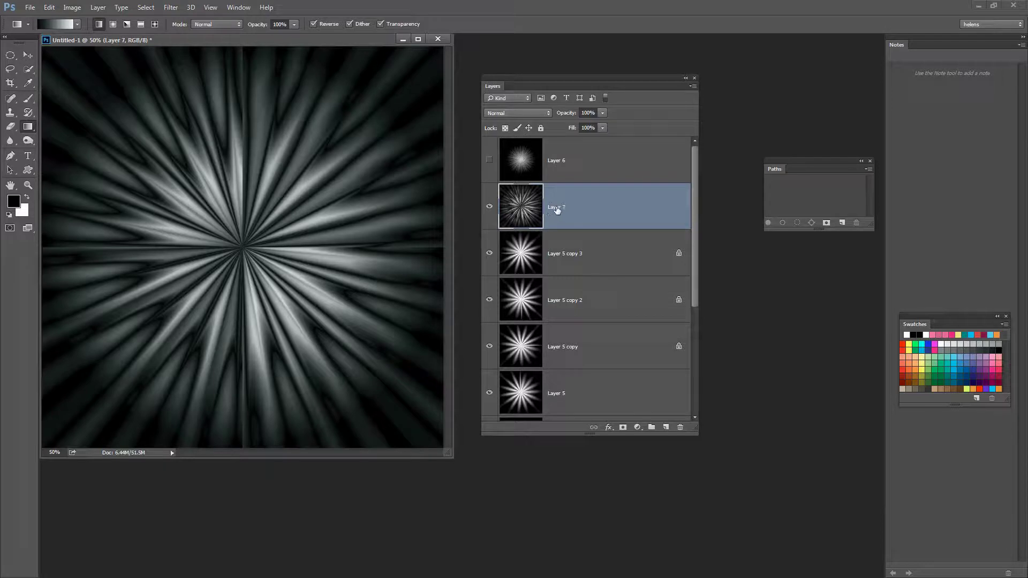
{"action": "left_click", "coordinate": [98, 8]}
{"action": "mouse_move", "coordinate": [153, 113]}
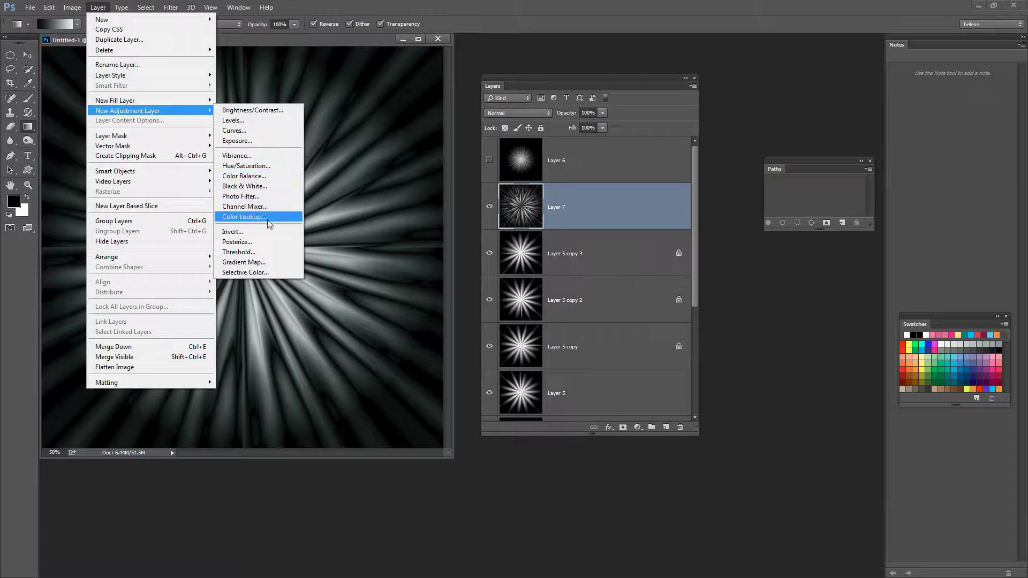
{"action": "left_click", "coordinate": [271, 262]}
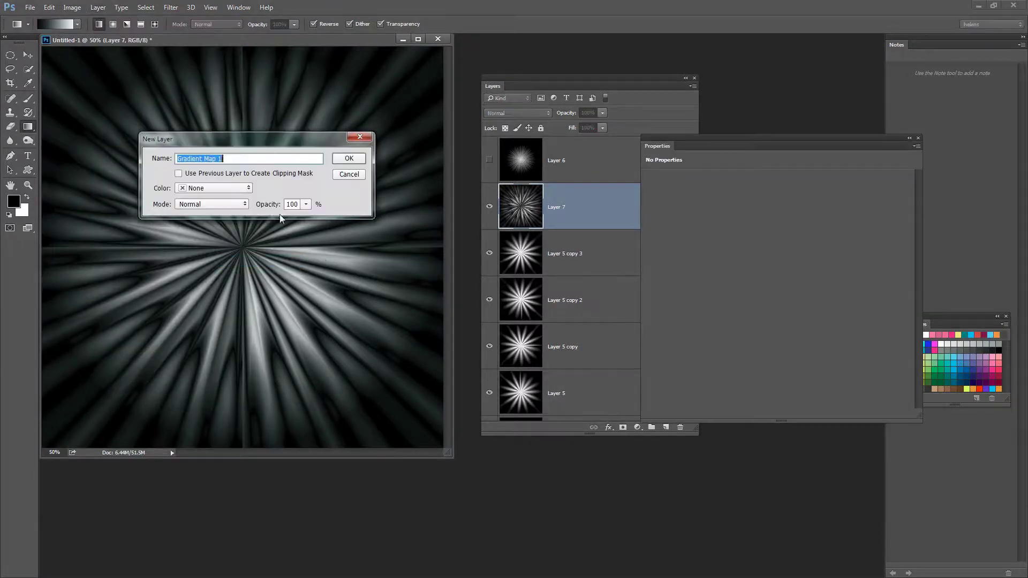
{"action": "key", "text": "Return"}
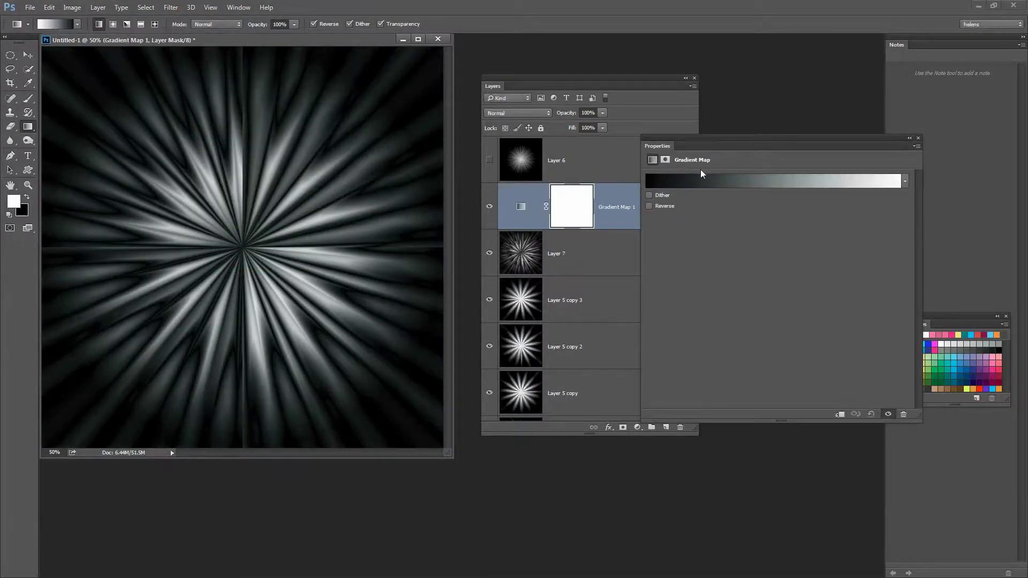
Preview the Copper 2, Cyanotype and Blue 2 presets for the gradient map, and choose Sepia-Blue 2.
{"action": "left_click", "coordinate": [683, 183]}
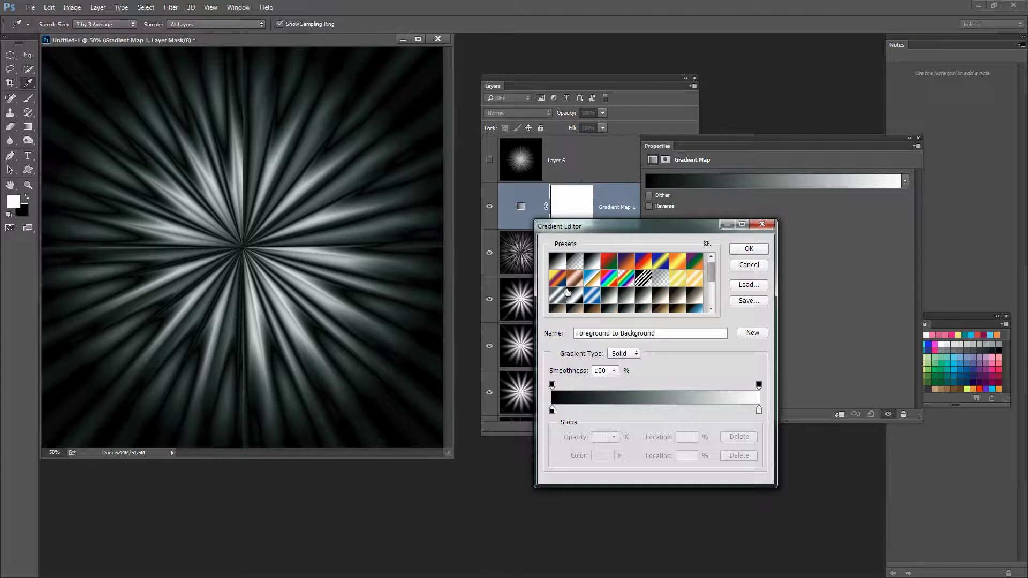
{"action": "left_click_drag", "start_coordinate": [712, 276], "coordinate": [709, 290]}
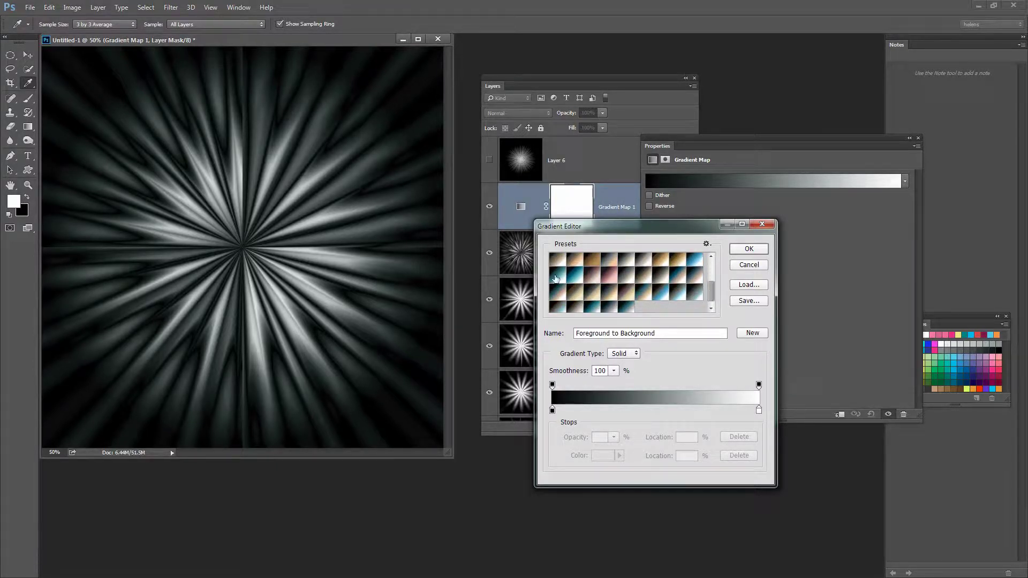
{"action": "left_click", "coordinate": [708, 244]}
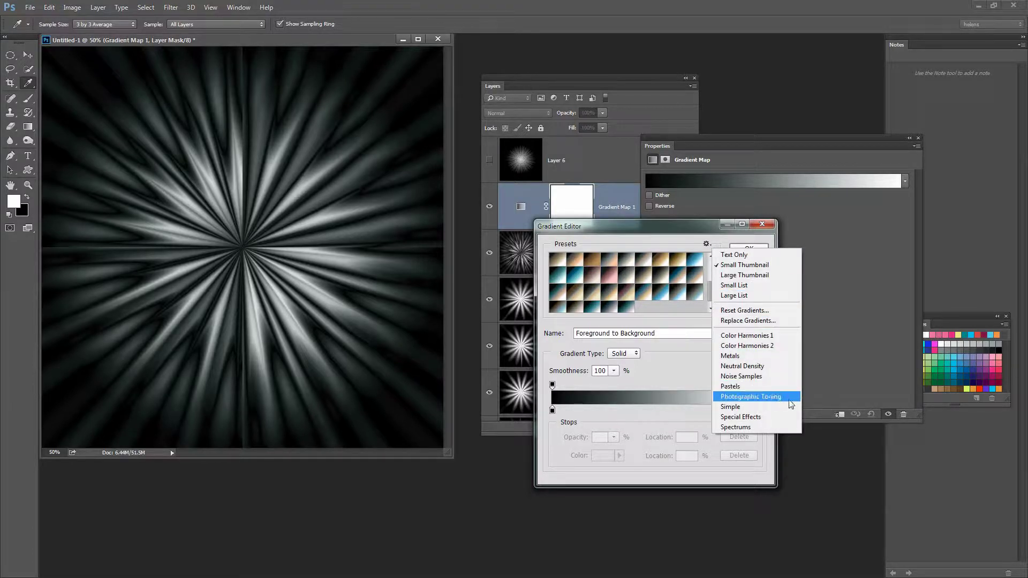
{"action": "left_click", "coordinate": [608, 275]}
{"action": "left_click", "coordinate": [608, 277]}
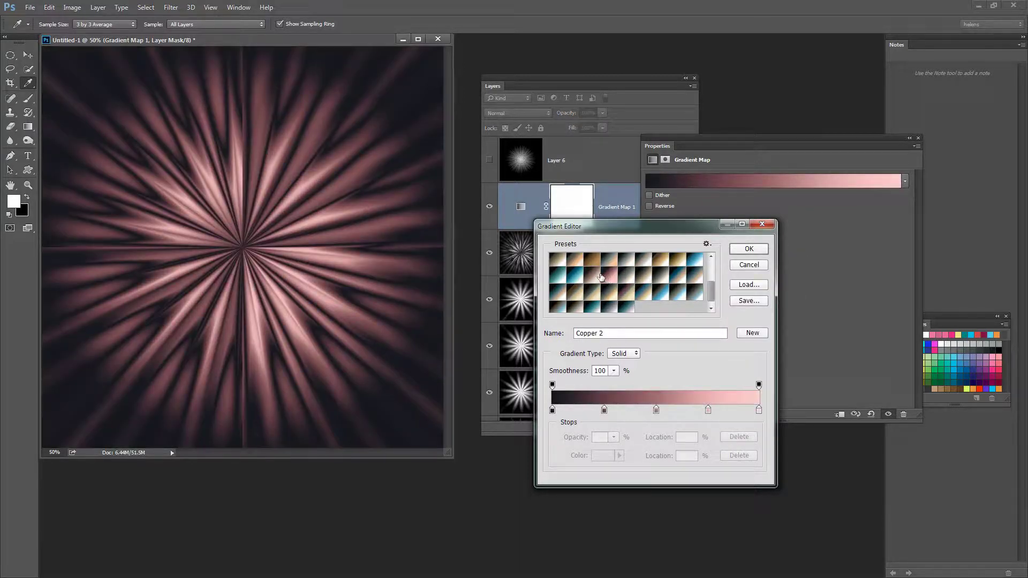
{"action": "left_click", "coordinate": [592, 279]}
{"action": "left_click", "coordinate": [575, 277]}
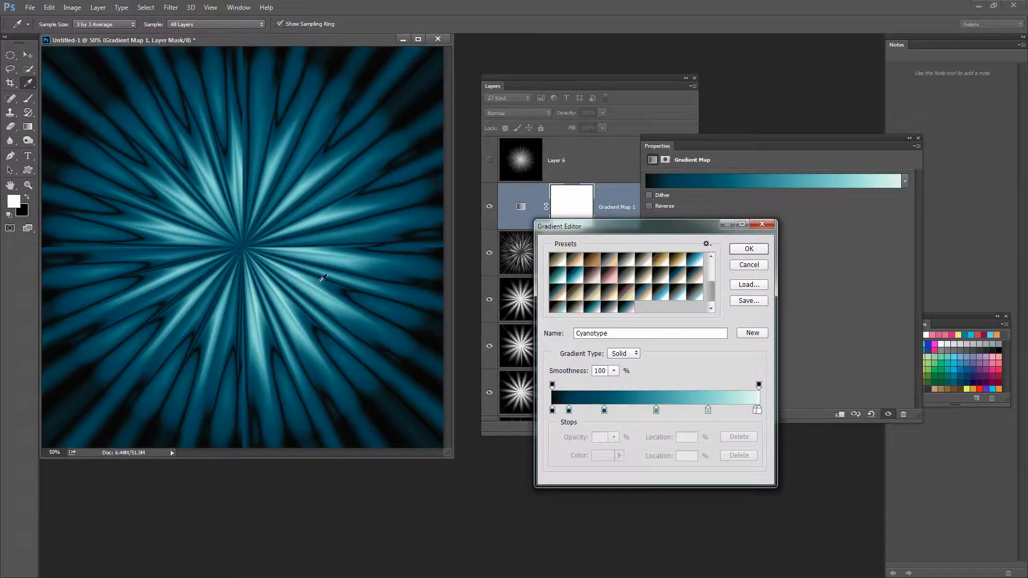
{"action": "left_click", "coordinate": [556, 277]}
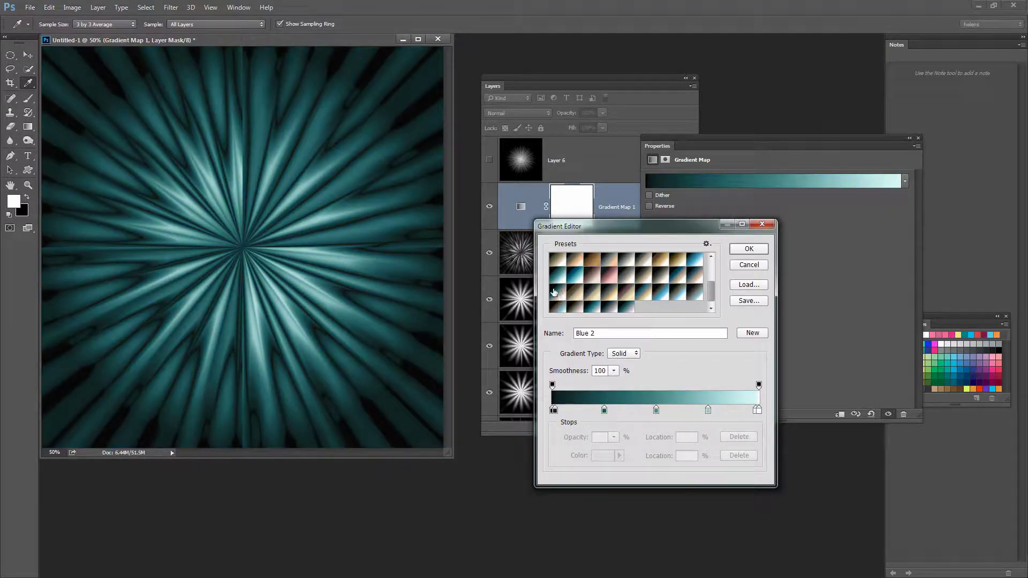
{"action": "left_click", "coordinate": [558, 294]}
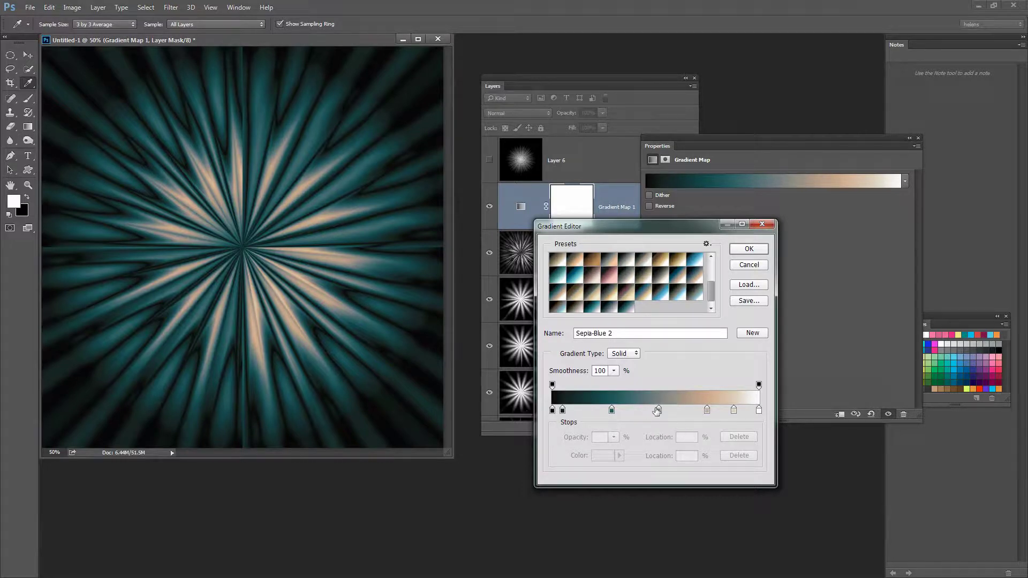
Place the gradient's teal stop at 57% and its grey stop at about 31%, apply it, and compare the image without and with the map.
{"action": "mouse_move", "coordinate": [660, 409]}
{"action": "left_mouse_down"}
{"action": "mouse_move", "coordinate": [612, 410]}
{"action": "mouse_move", "coordinate": [671, 411]}
{"action": "left_mouse_up"}
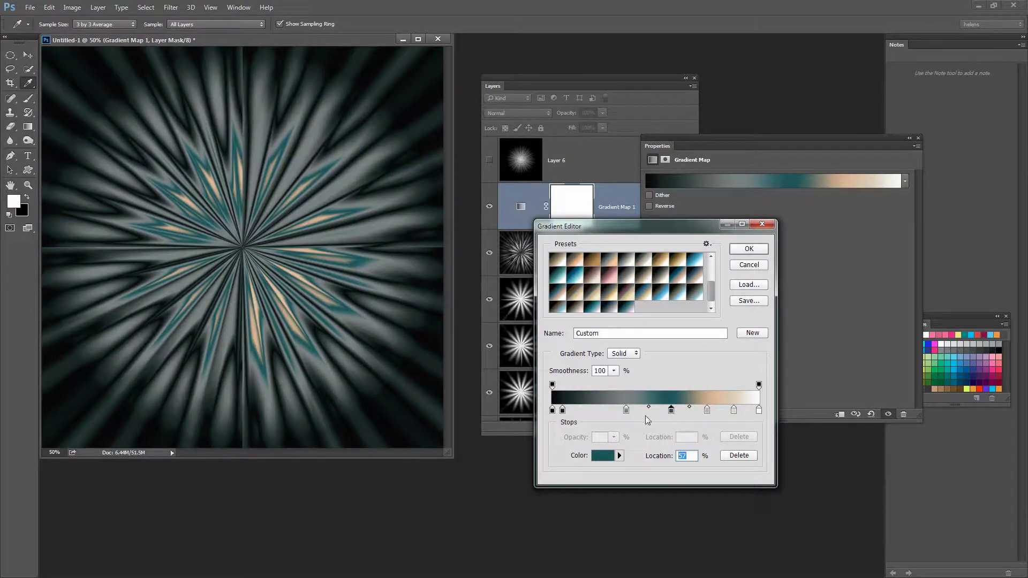
{"action": "left_click_drag", "start_coordinate": [625, 410], "coordinate": [615, 410]}
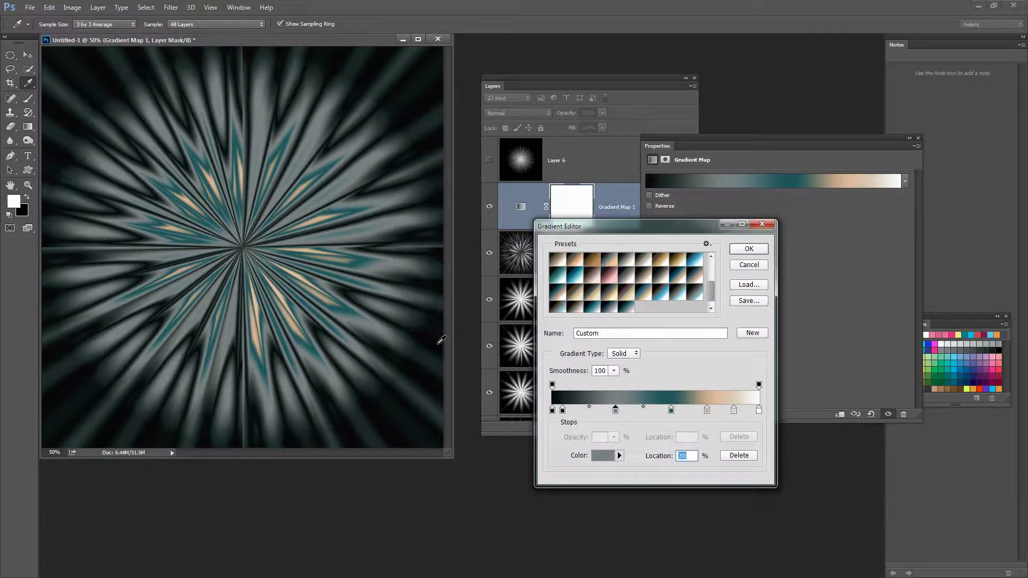
{"action": "left_click", "coordinate": [749, 248]}
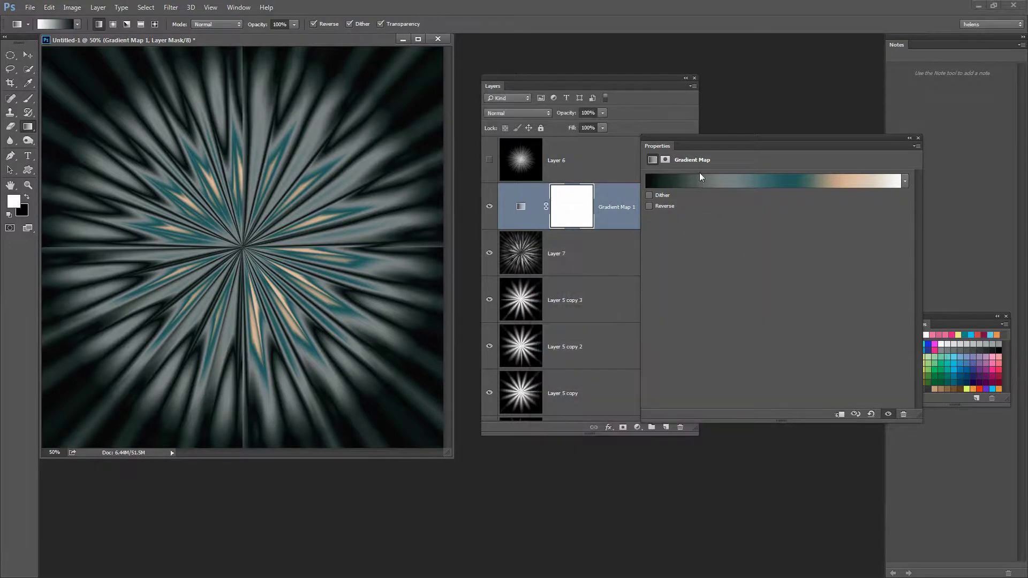
{"action": "left_click", "coordinate": [919, 139]}
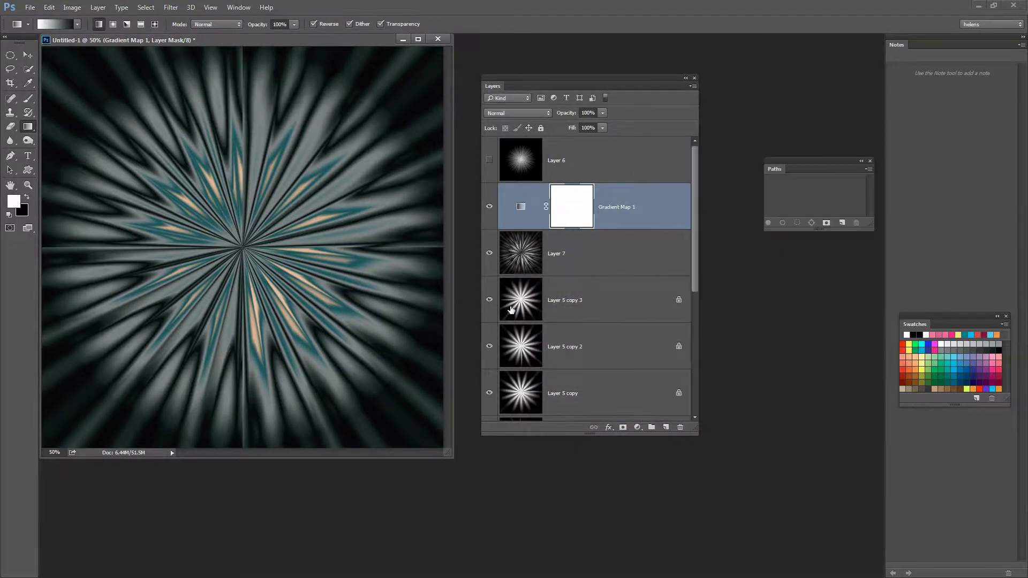
{"action": "left_click", "coordinate": [489, 208]}
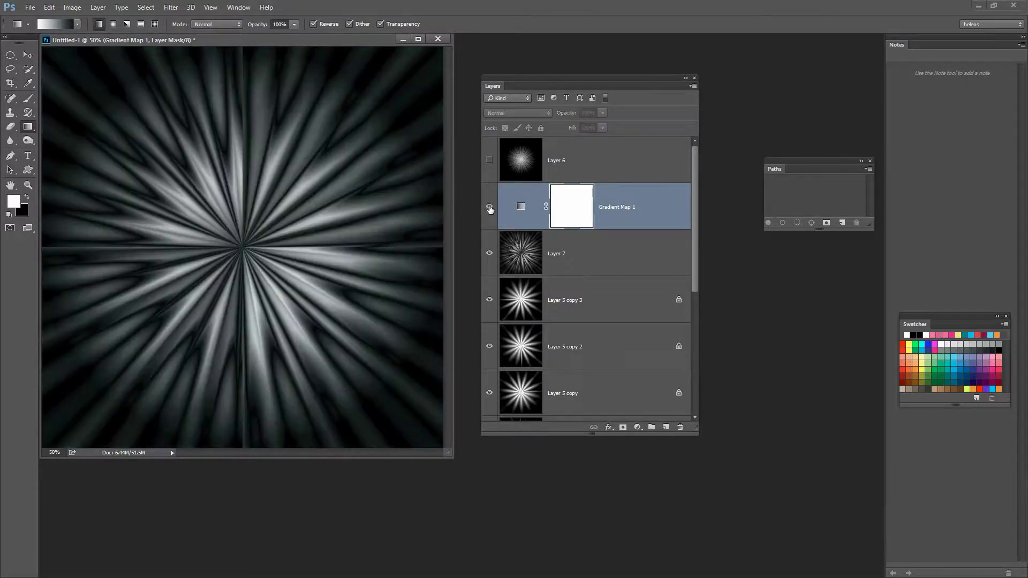
{"action": "left_click", "coordinate": [490, 208]}
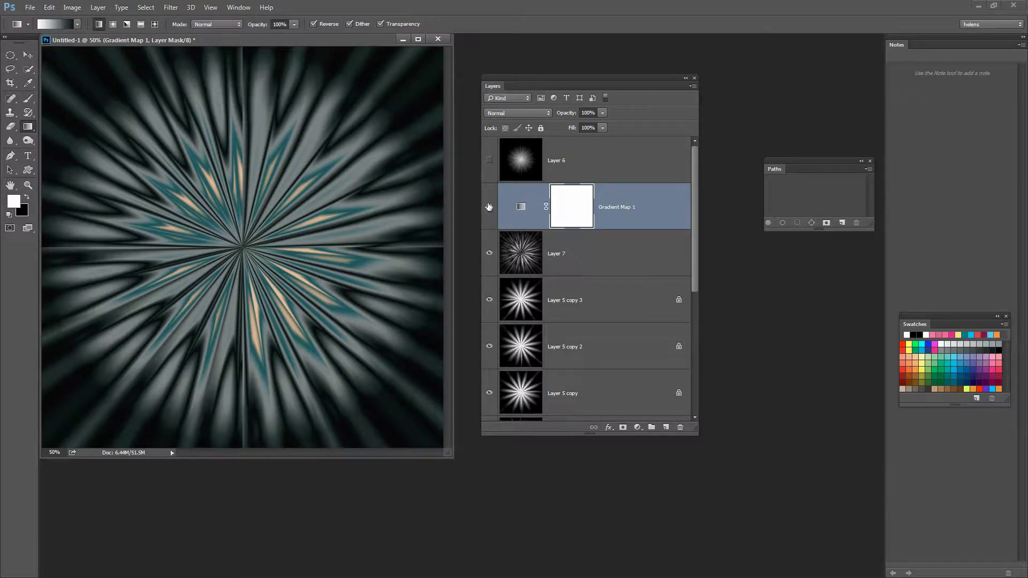
Show Layer 6 and convert it to a smart object for smart filters.
{"action": "left_click", "coordinate": [489, 159]}
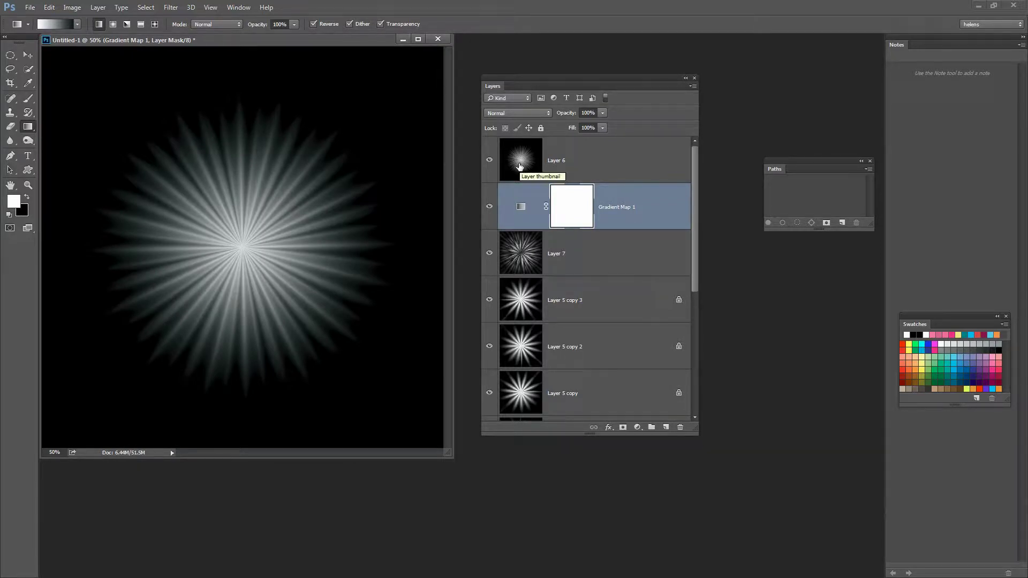
{"action": "left_click", "coordinate": [574, 159]}
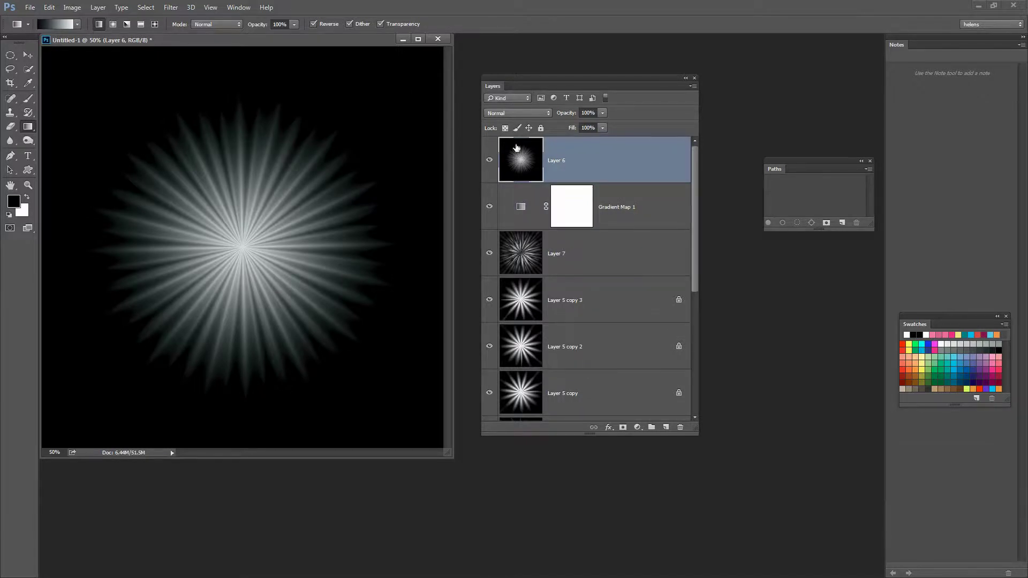
{"action": "left_click", "coordinate": [172, 9]}
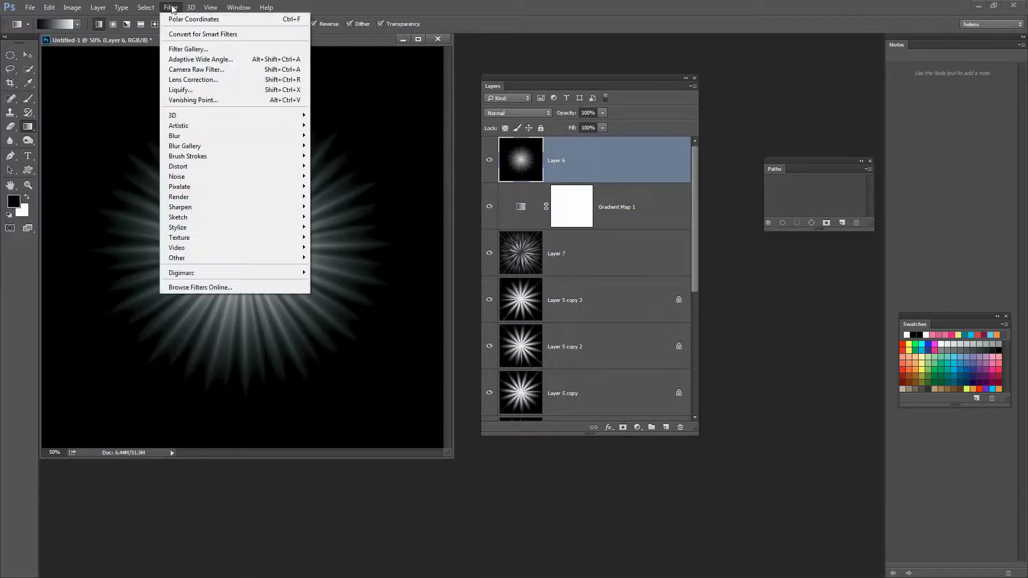
{"action": "left_click", "coordinate": [193, 33]}
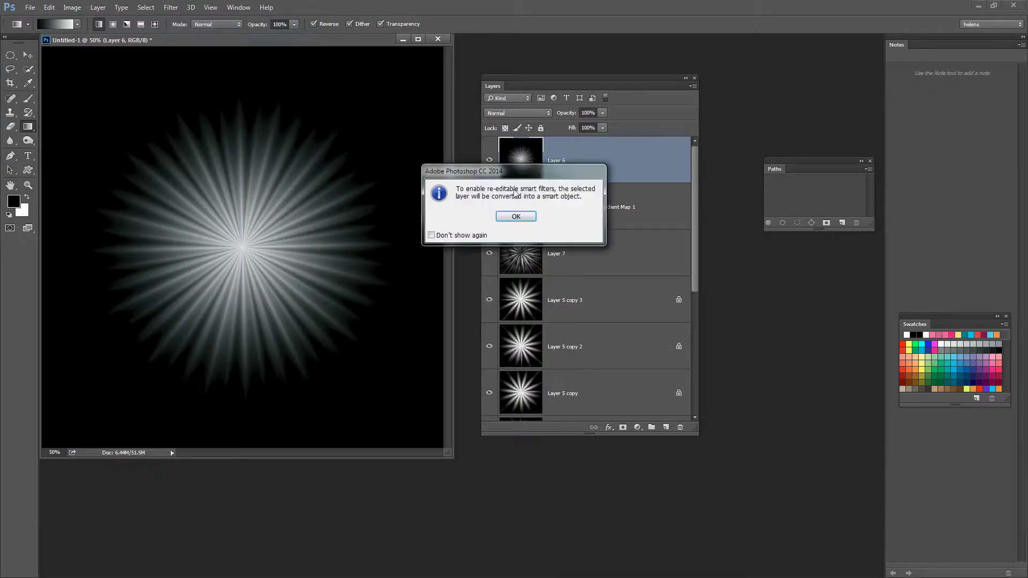
{"action": "left_click", "coordinate": [515, 218]}
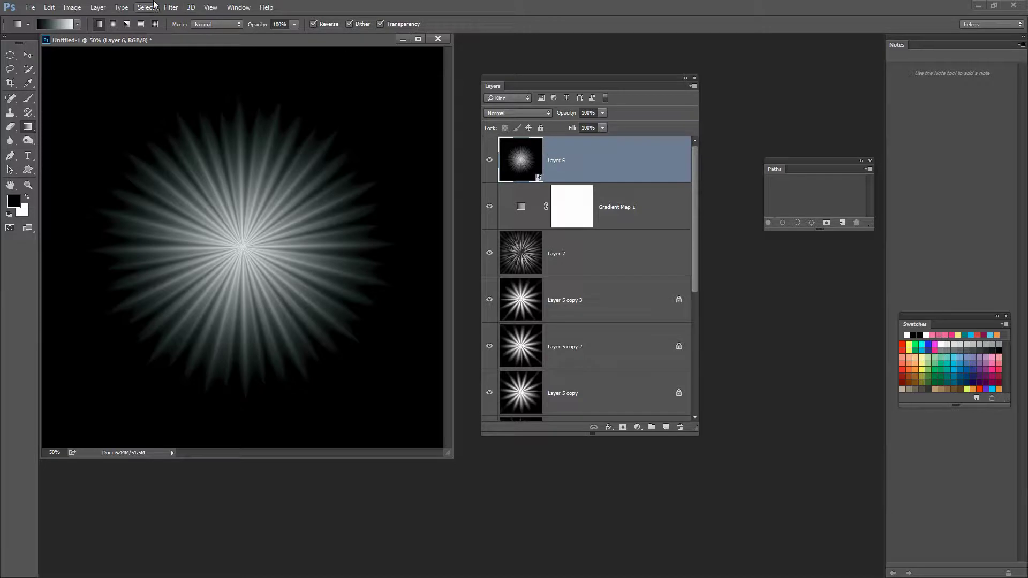
In the Filter Gallery, remove the Halftone Pattern effect from Layer 6 and replace Photocopy with Glowing Edges.
{"action": "left_click", "coordinate": [170, 8]}
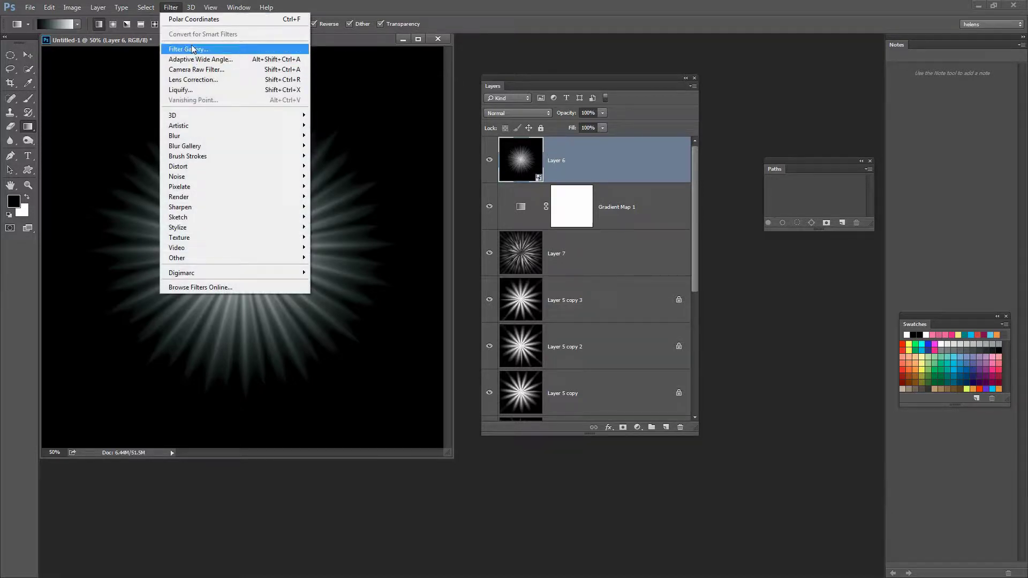
{"action": "key", "text": "Escape"}
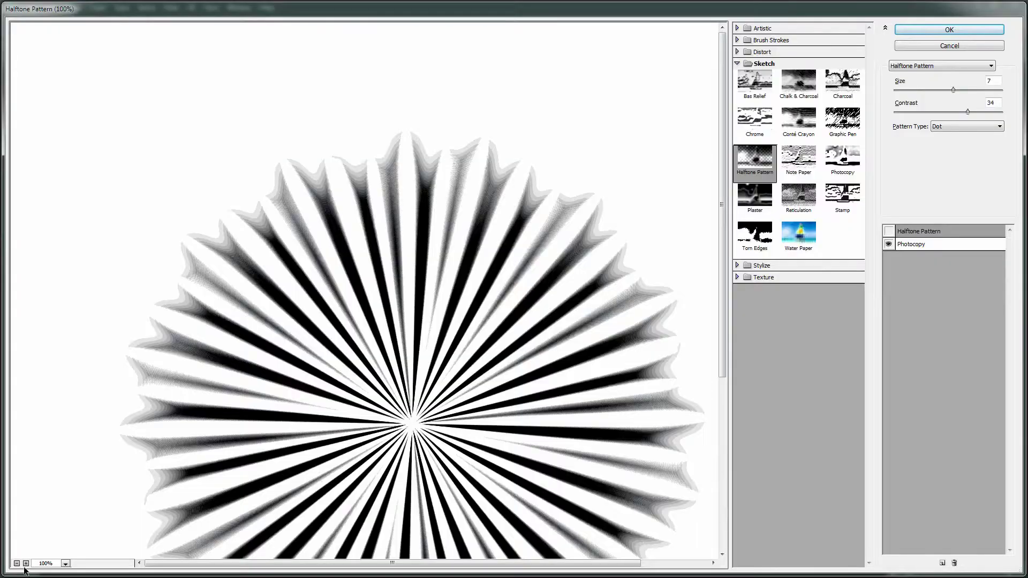
{"action": "left_click", "coordinate": [16, 564]}
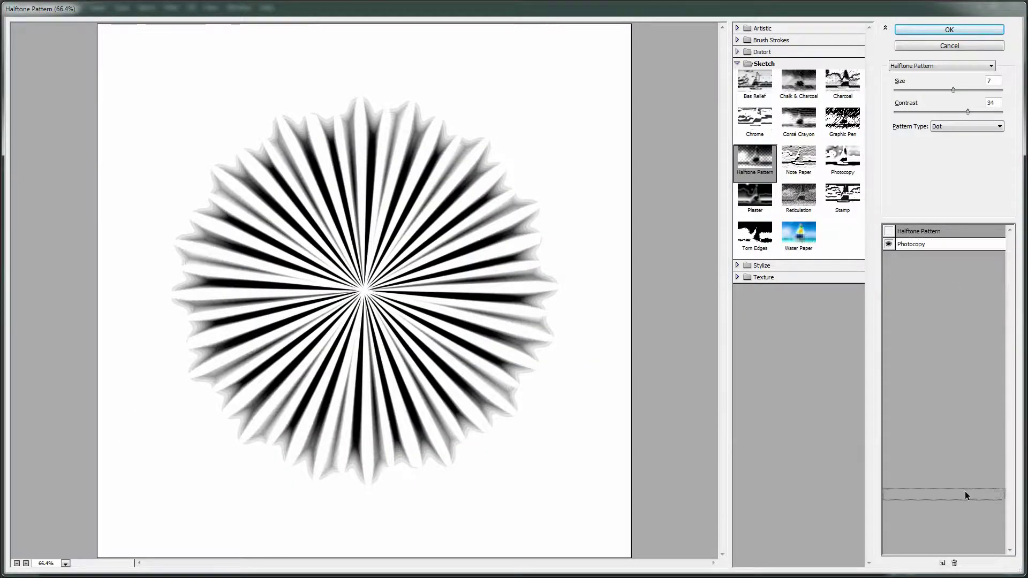
{"action": "left_click", "coordinate": [955, 563]}
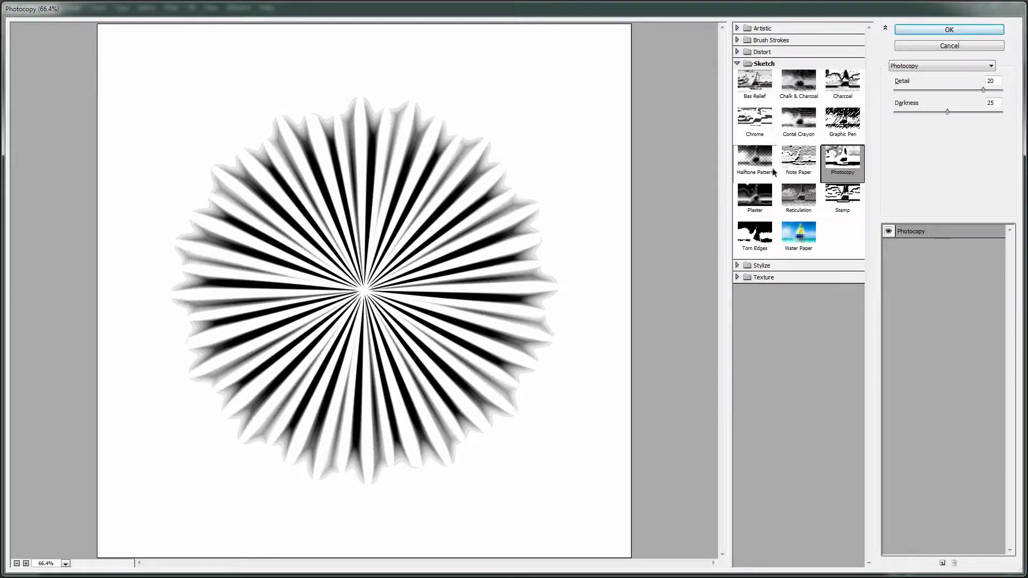
{"action": "left_click", "coordinate": [736, 267]}
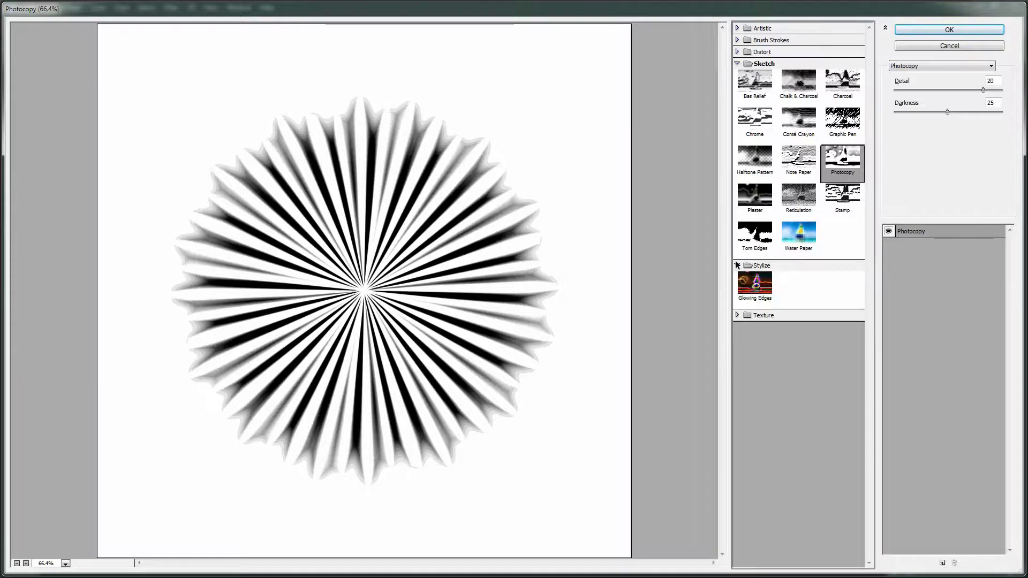
{"action": "left_click", "coordinate": [756, 288]}
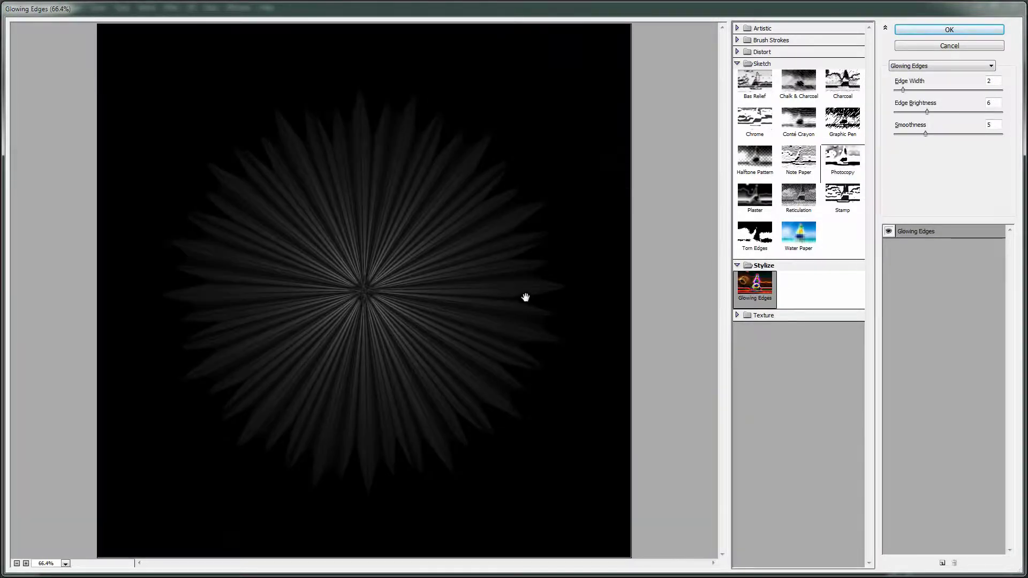
Apply Glowing Edges to Layer 6 with edge width 13, edge brightness 15 and smoothness 14.
{"action": "left_click_drag", "start_coordinate": [902, 89], "coordinate": [994, 90]}
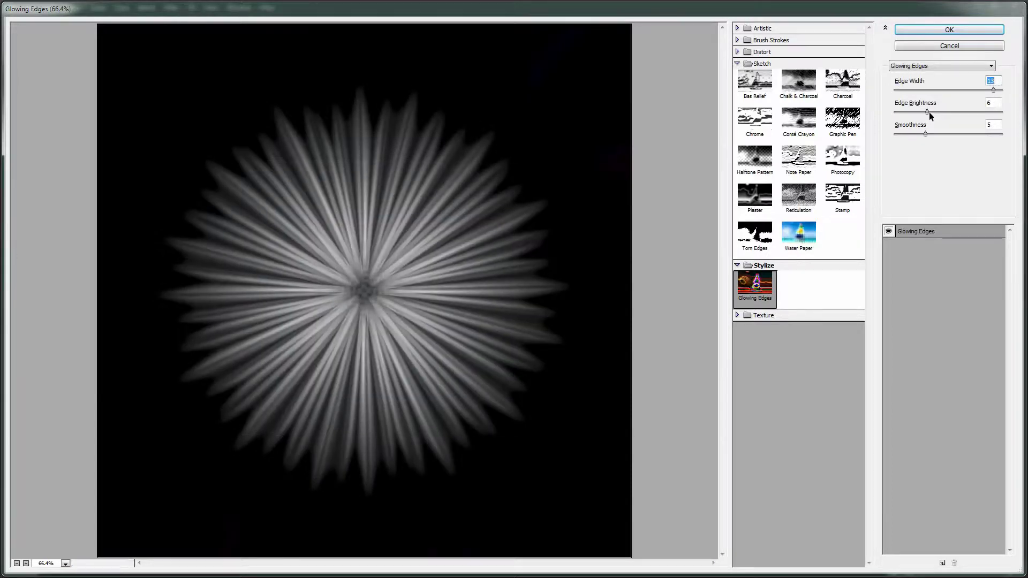
{"action": "left_click_drag", "start_coordinate": [927, 112], "coordinate": [991, 131]}
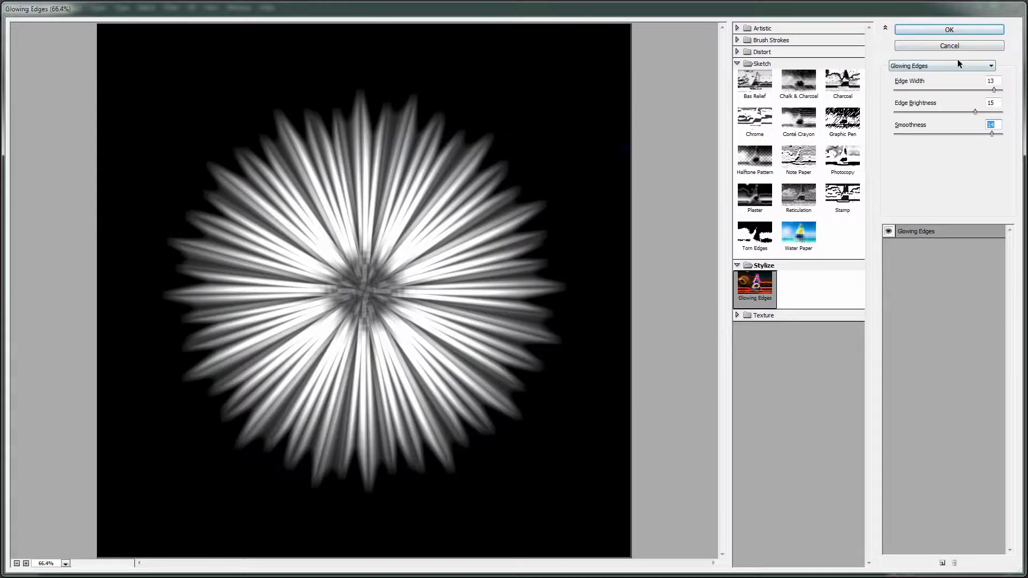
{"action": "left_click", "coordinate": [940, 30]}
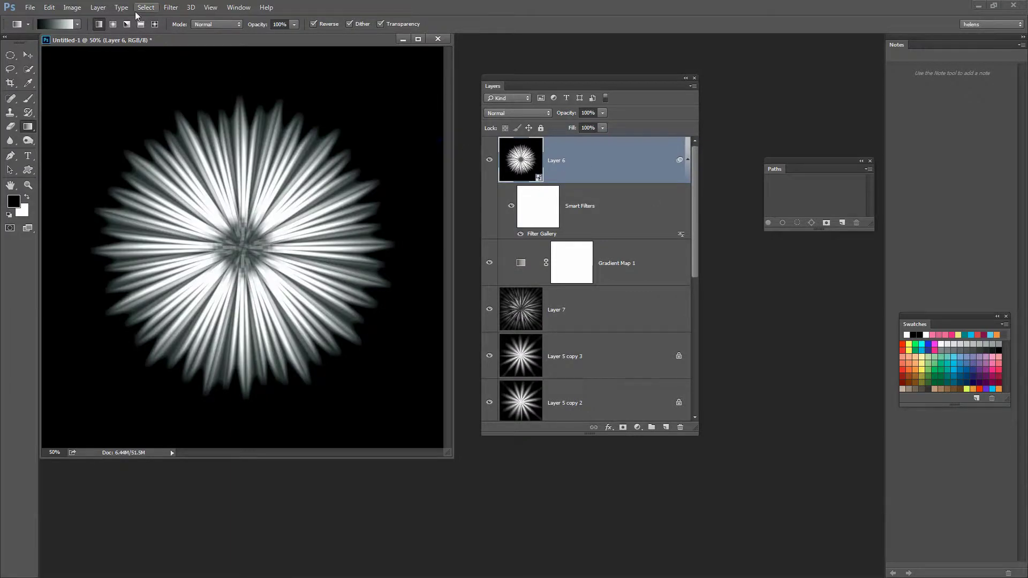
Add a Gradient Map adjustment layer directly above Layer 6 with the default layer settings.
{"action": "left_click", "coordinate": [98, 7]}
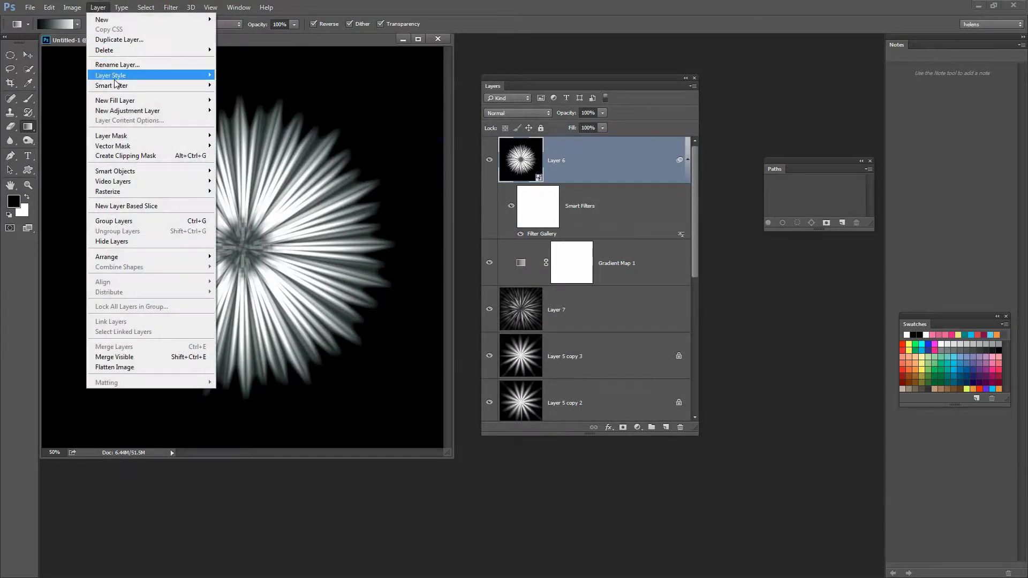
{"action": "mouse_move", "coordinate": [181, 113]}
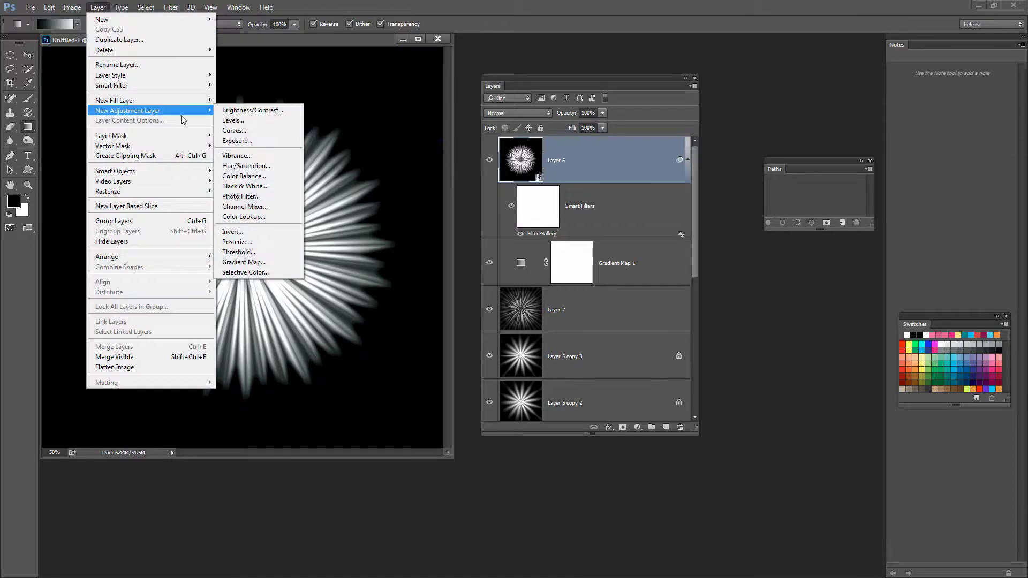
{"action": "left_click", "coordinate": [263, 262]}
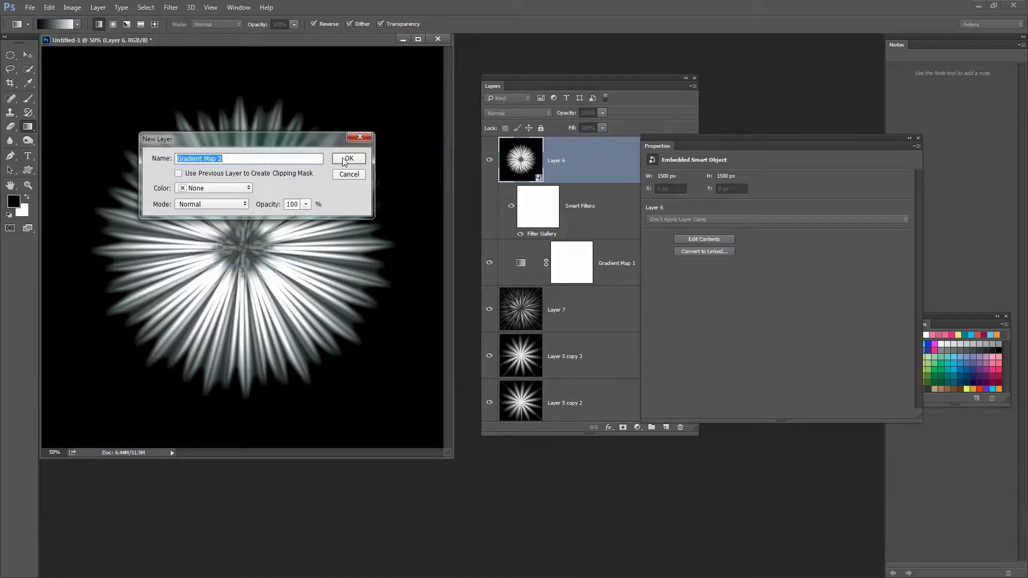
{"action": "left_click", "coordinate": [345, 159]}
Try the Cobalt-Iron and Copper-Sepia gradient presets on the new gradient map, and apply Gold-Copper.
{"action": "left_click", "coordinate": [696, 182]}
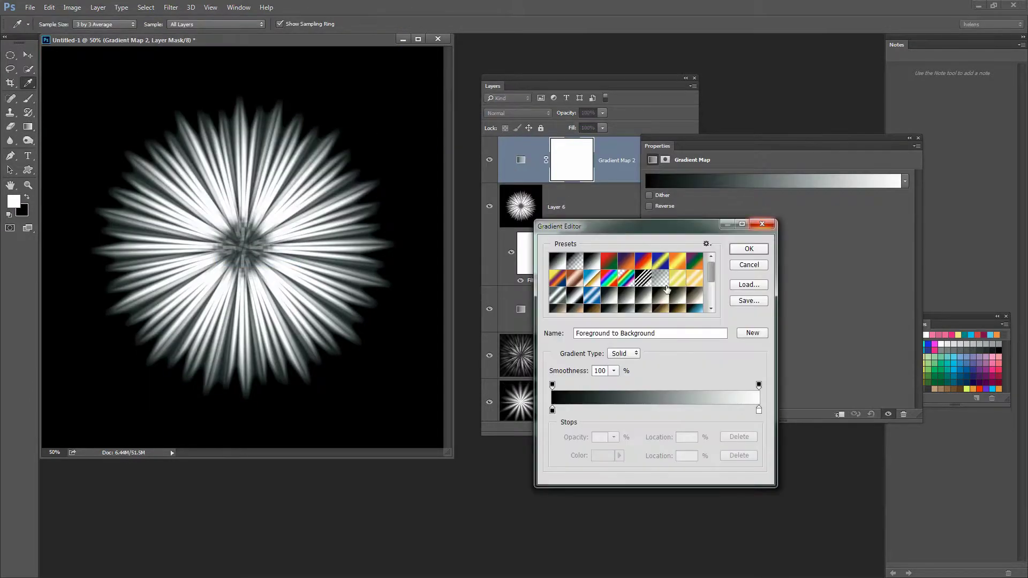
{"action": "left_click_drag", "start_coordinate": [711, 274], "coordinate": [712, 297]}
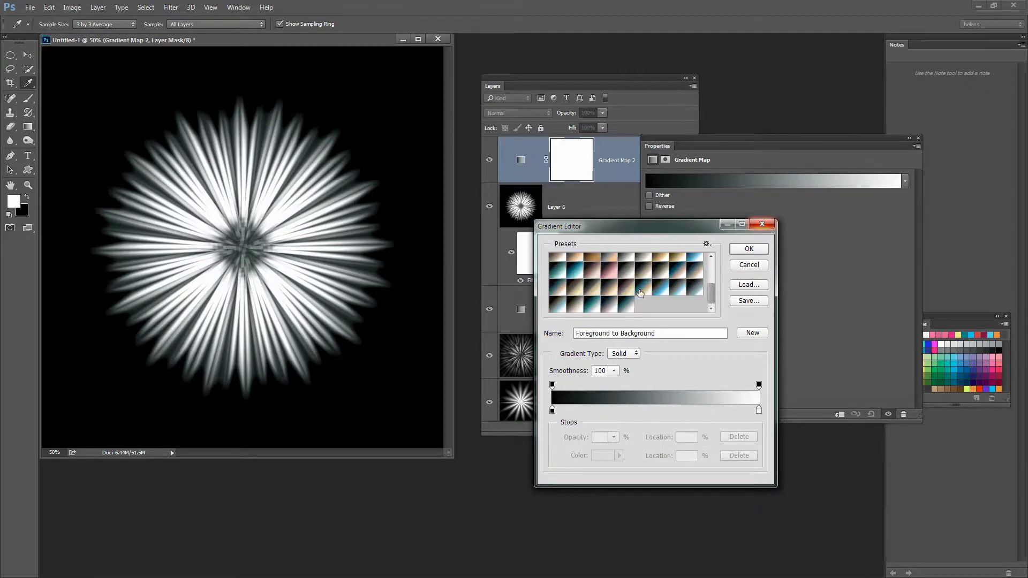
{"action": "left_click", "coordinate": [591, 307]}
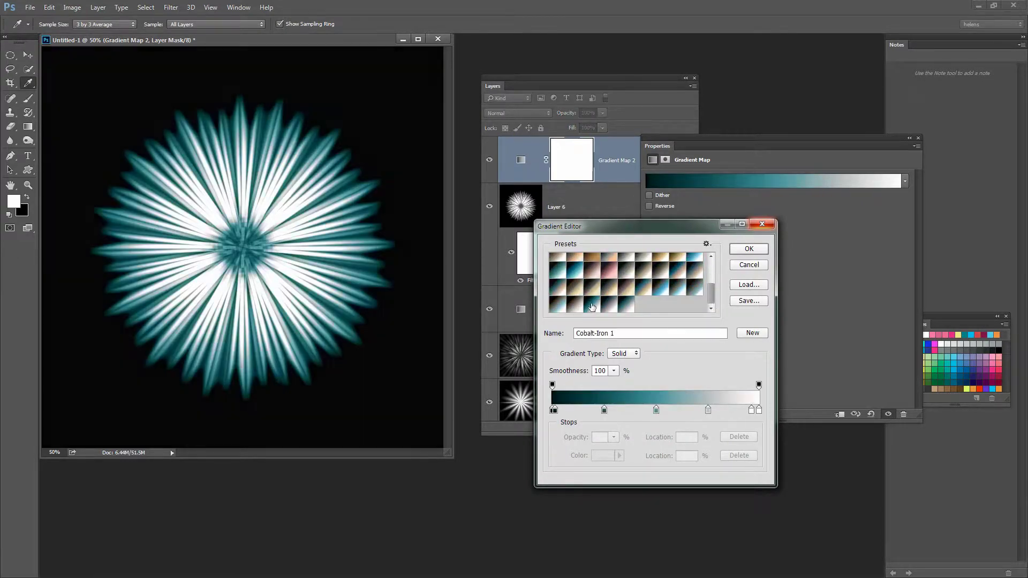
{"action": "left_click", "coordinate": [578, 307]}
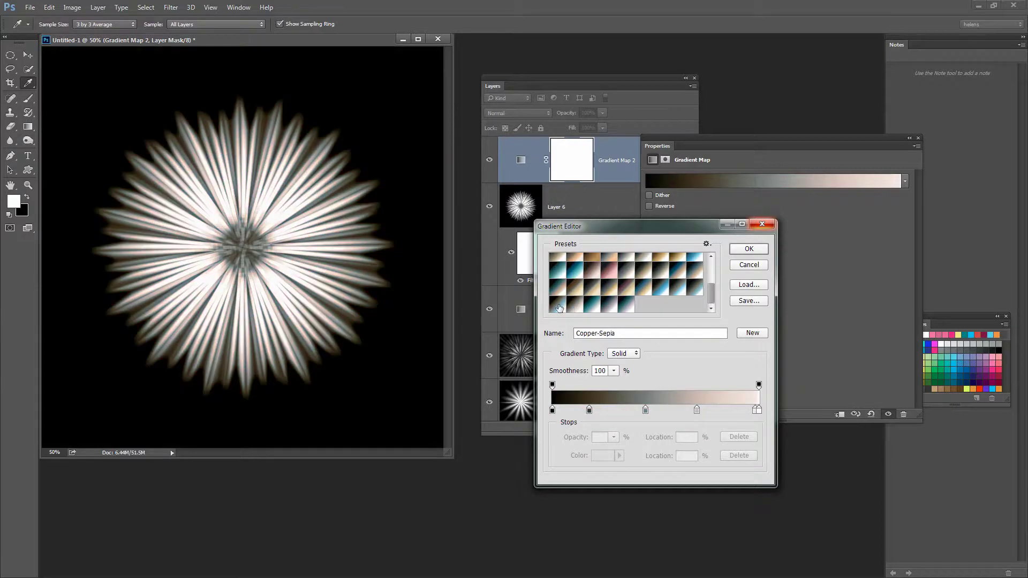
{"action": "left_click", "coordinate": [589, 310]}
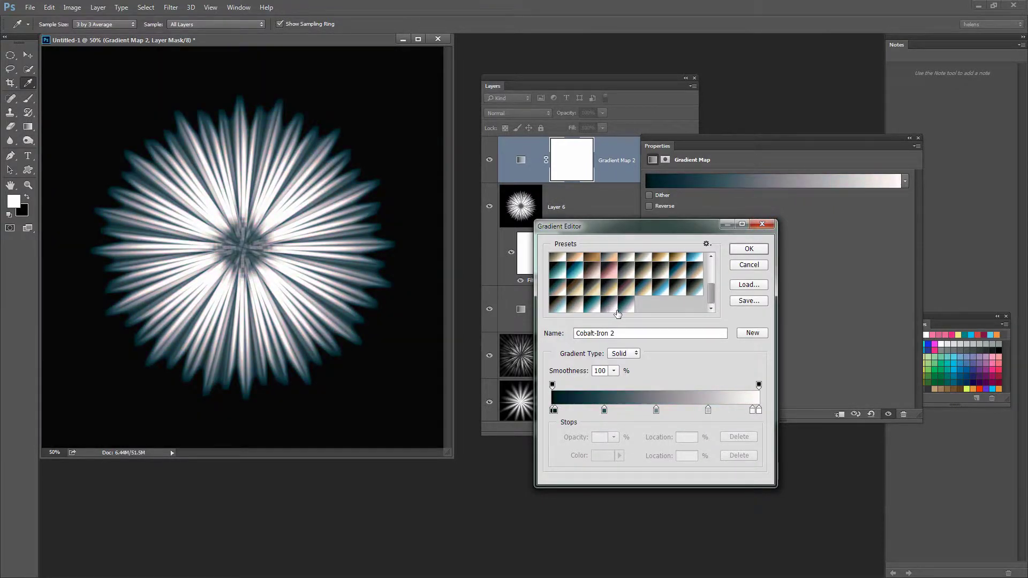
{"action": "left_click", "coordinate": [619, 290]}
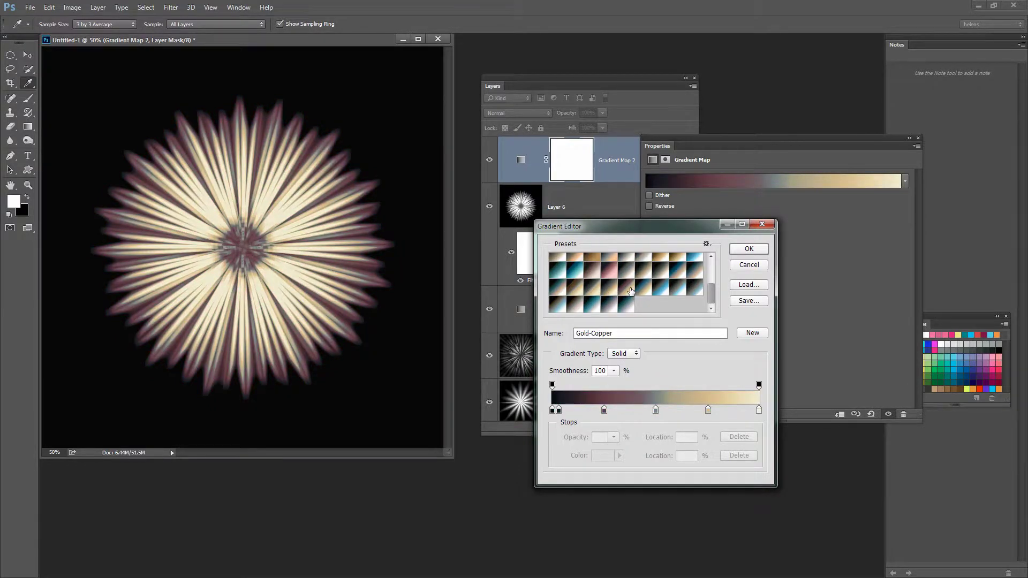
{"action": "left_click", "coordinate": [748, 249]}
{"action": "left_click", "coordinate": [917, 139]}
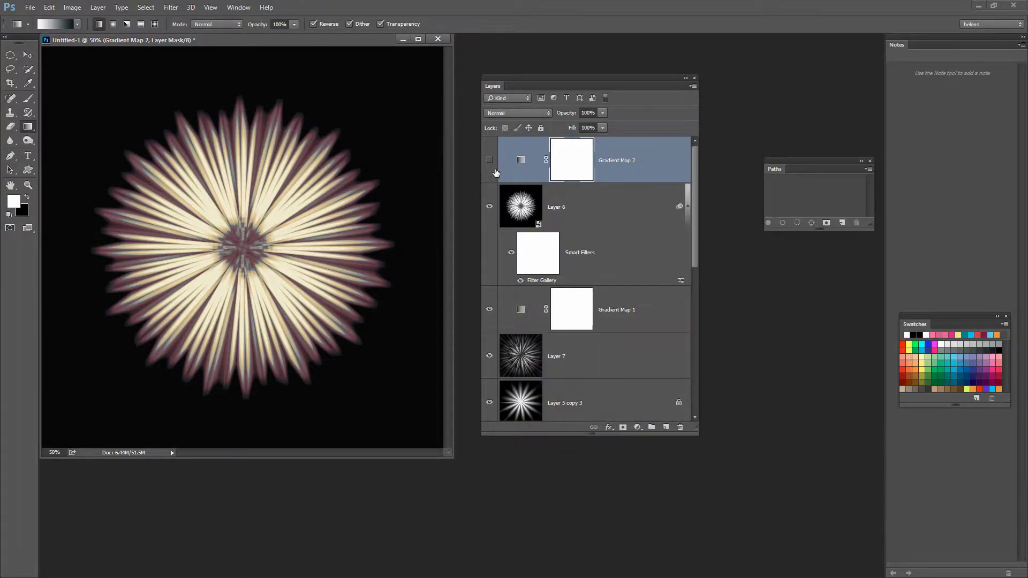
Disable Layer 6's smart filters and apply a Twirl with a large positive angle to it.
{"action": "left_click", "coordinate": [585, 255]}
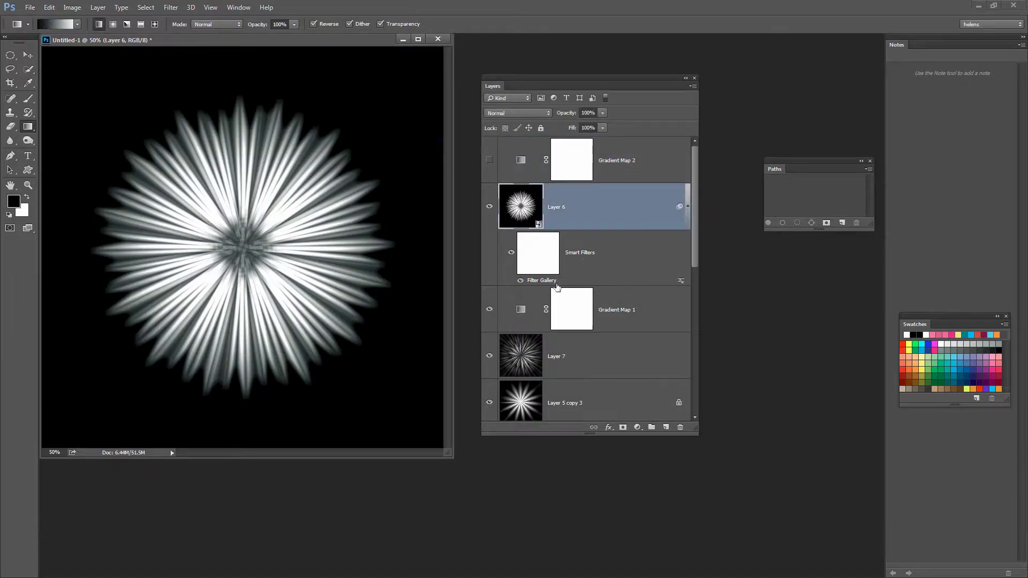
{"action": "left_click", "coordinate": [509, 253]}
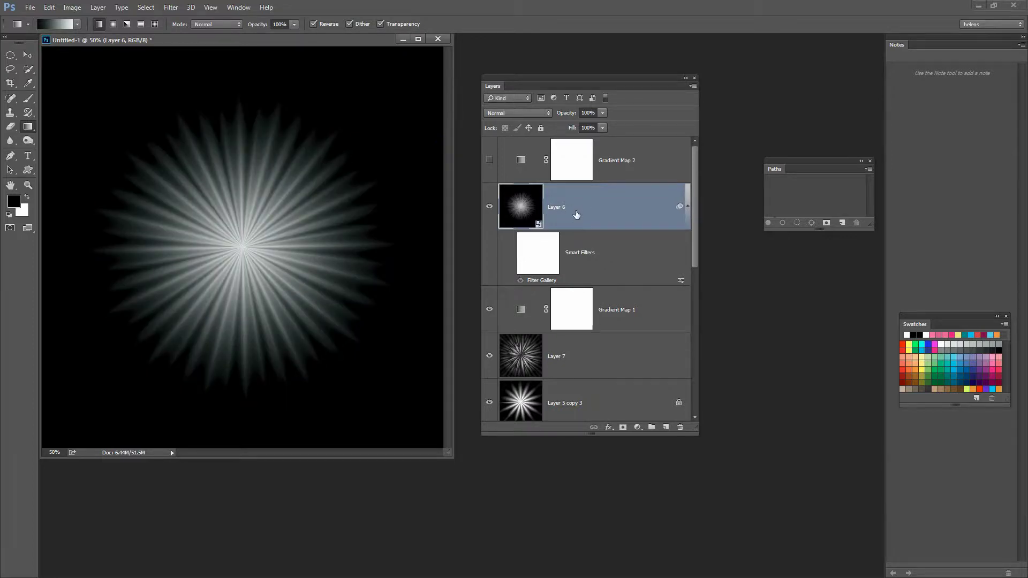
{"action": "left_click", "coordinate": [171, 8]}
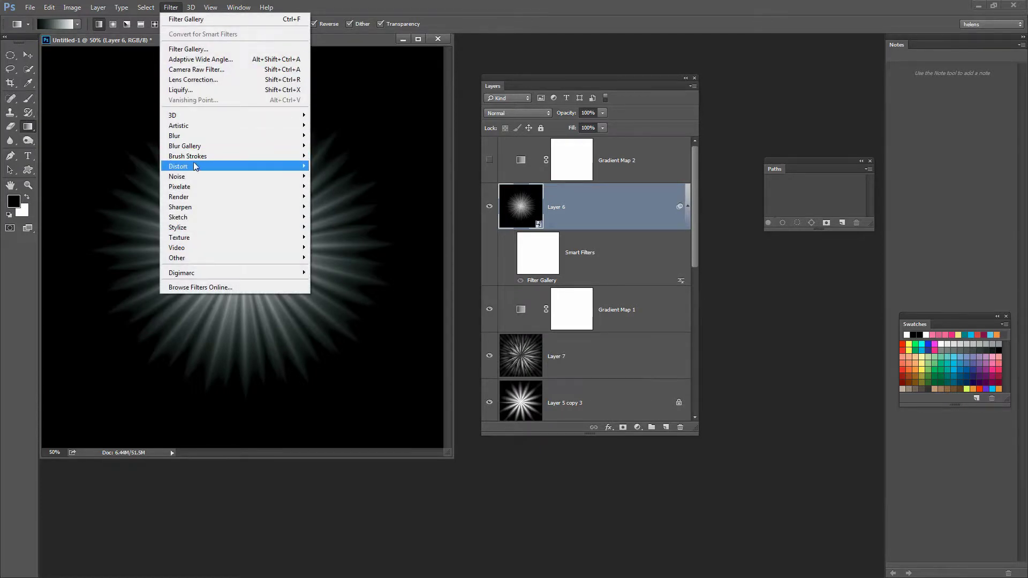
{"action": "mouse_move", "coordinate": [195, 167]}
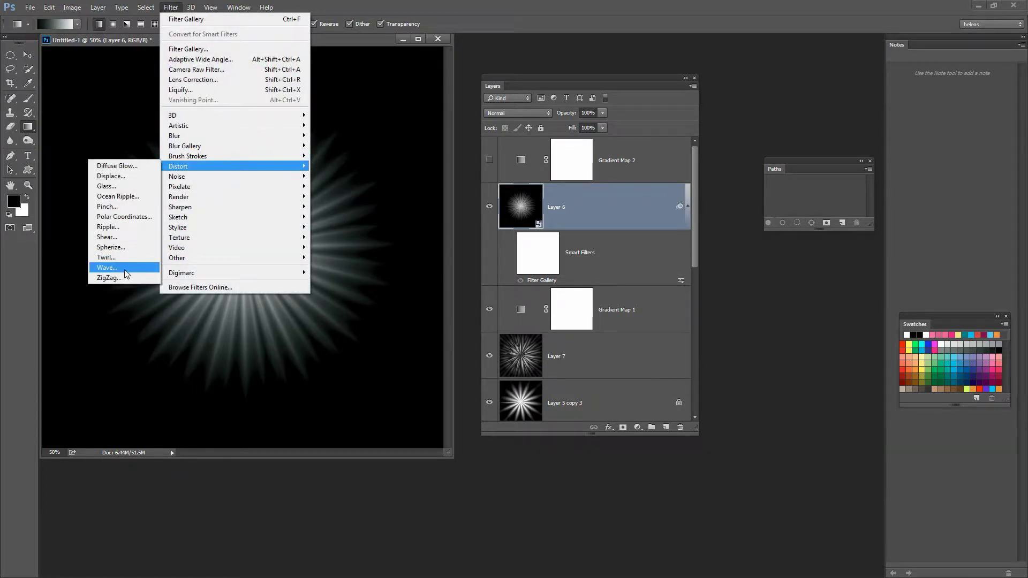
{"action": "left_click", "coordinate": [152, 258]}
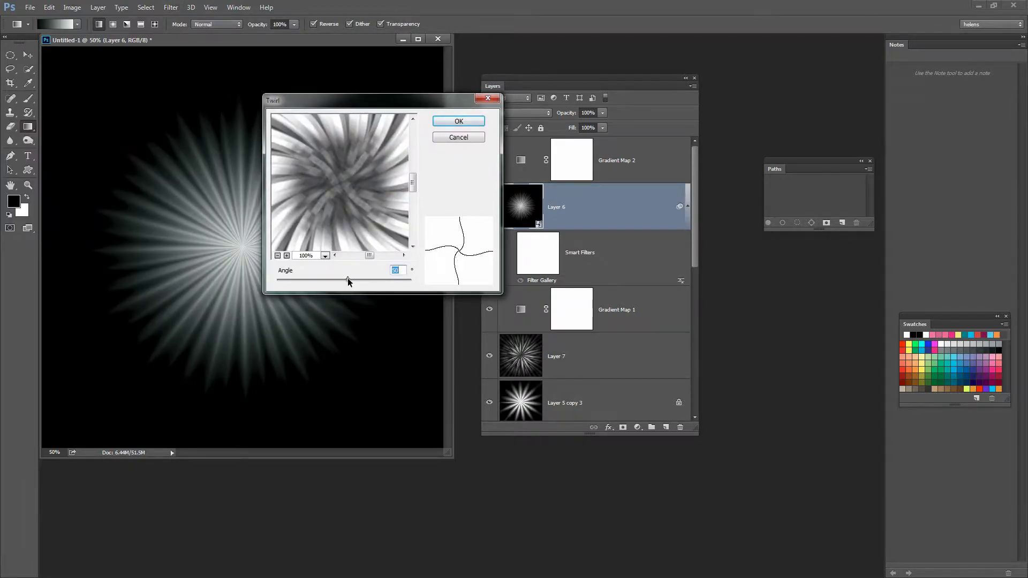
{"action": "left_click_drag", "start_coordinate": [348, 277], "coordinate": [397, 281]}
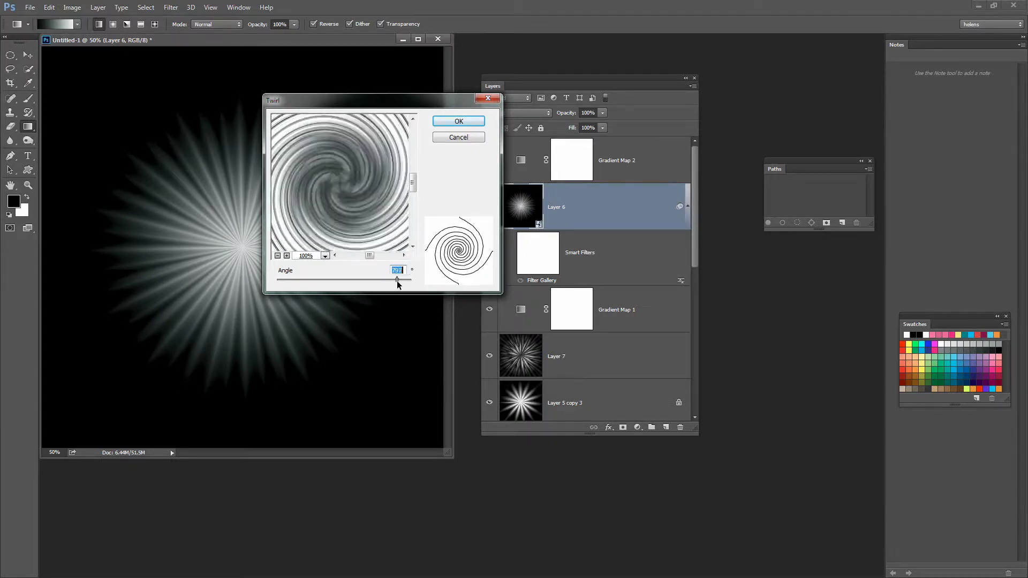
{"action": "left_click", "coordinate": [445, 119]}
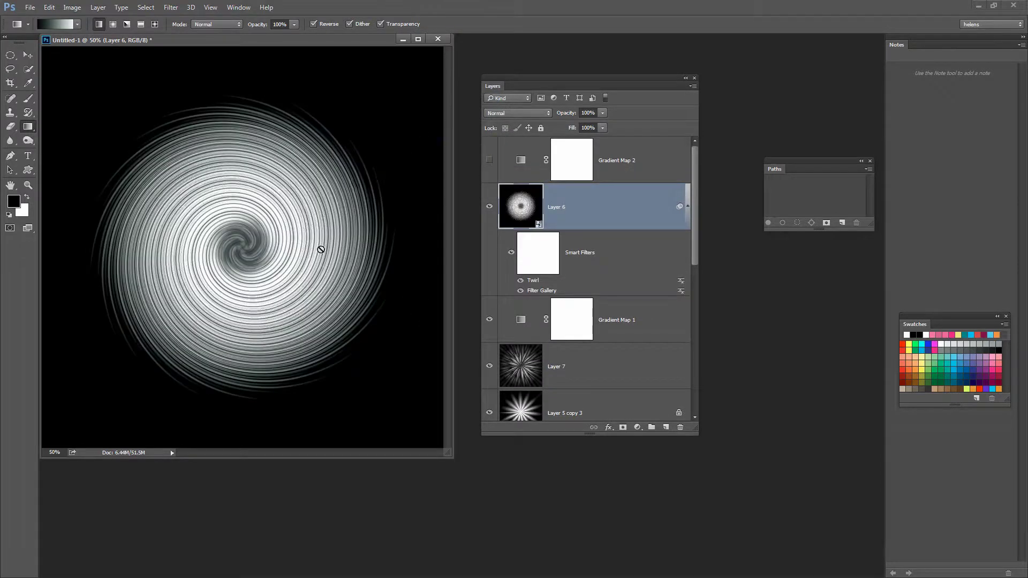
After previewing the twirl with Gradient Map 2, undo it and delete all of Layer 6's smart filters.
{"action": "left_click", "coordinate": [488, 160]}
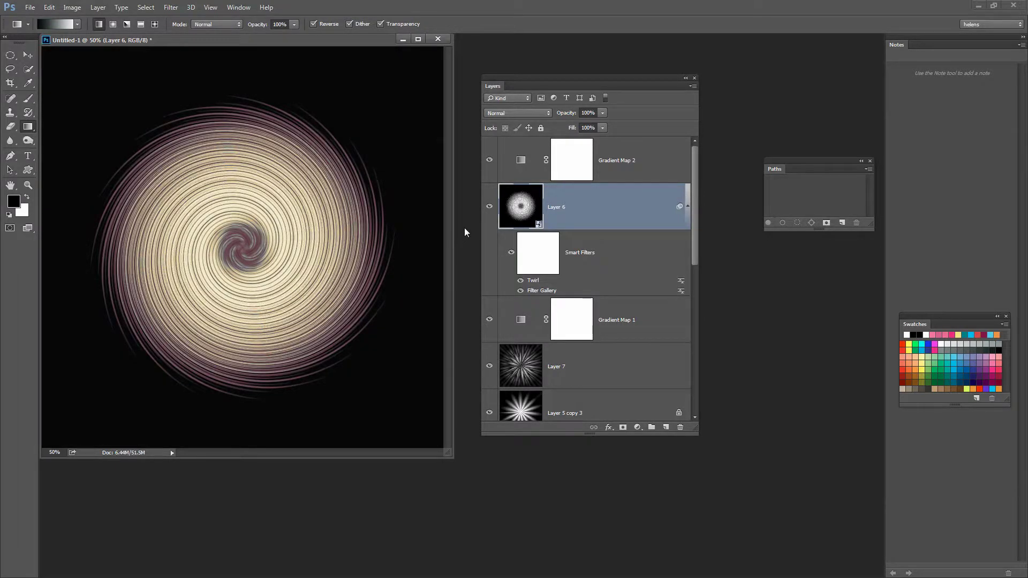
{"action": "left_click", "coordinate": [488, 161]}
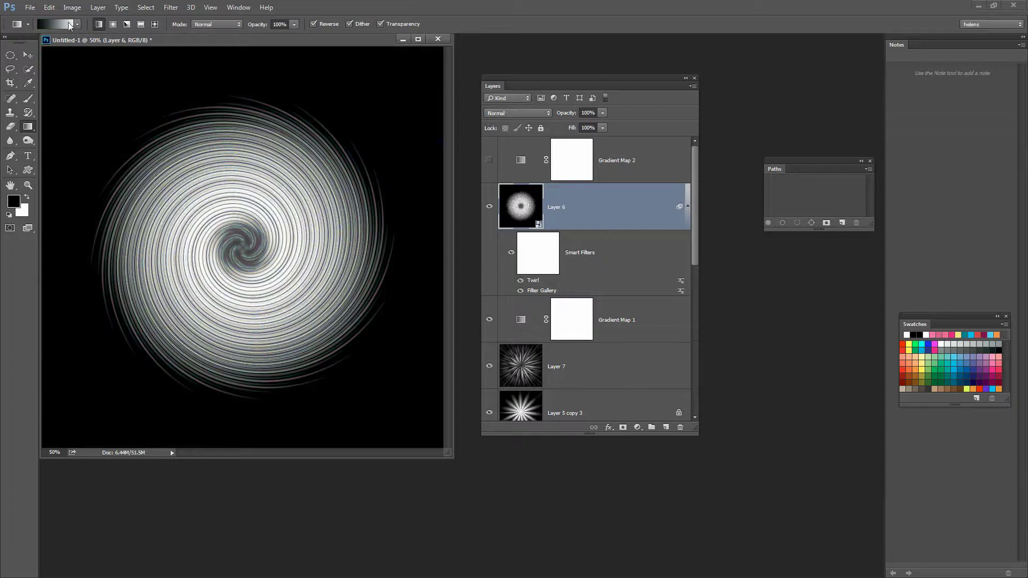
{"action": "key", "text": "ctrl+z"}
{"action": "left_click_drag", "start_coordinate": [638, 324], "coordinate": [680, 427]}
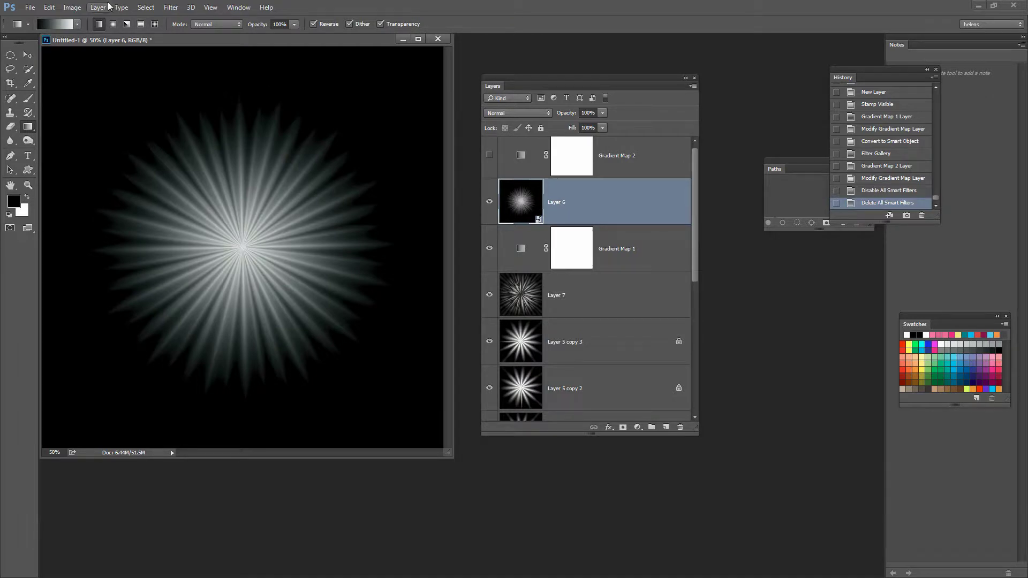
Try the Spherize filter on Layer 6 at 100% in Normal mode, and undo it.
{"action": "left_click", "coordinate": [171, 8]}
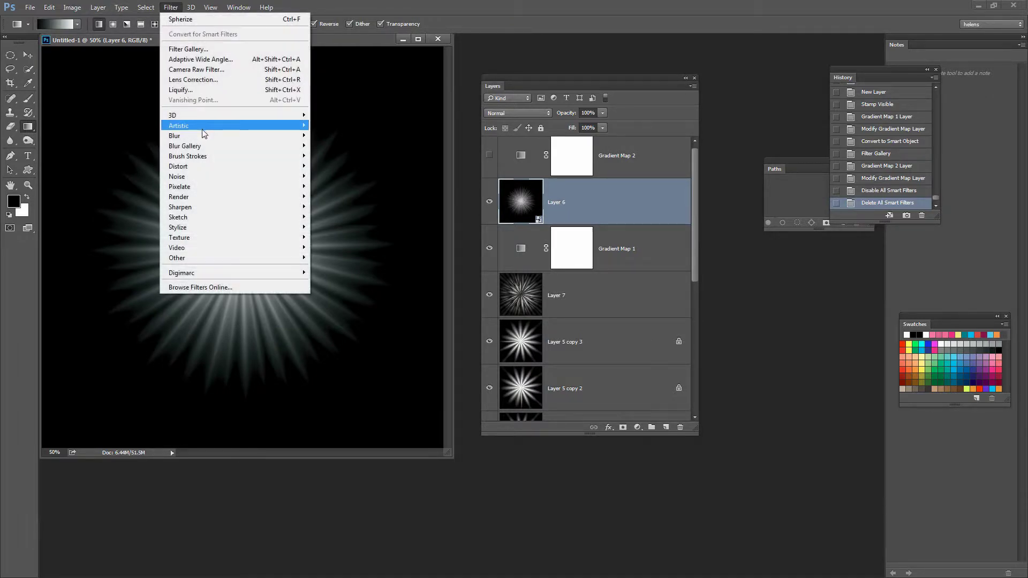
{"action": "mouse_move", "coordinate": [196, 168]}
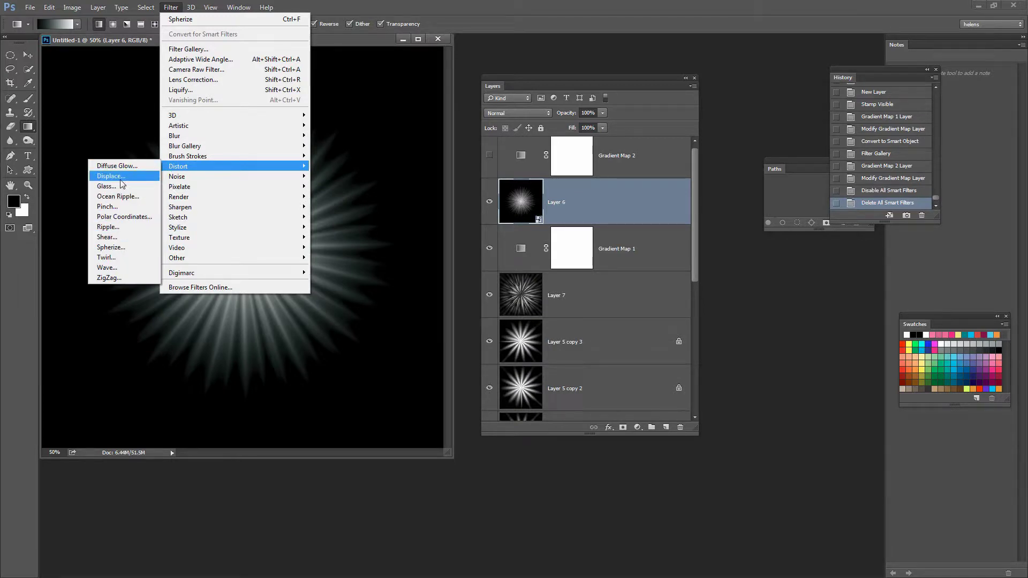
{"action": "left_click", "coordinate": [107, 247]}
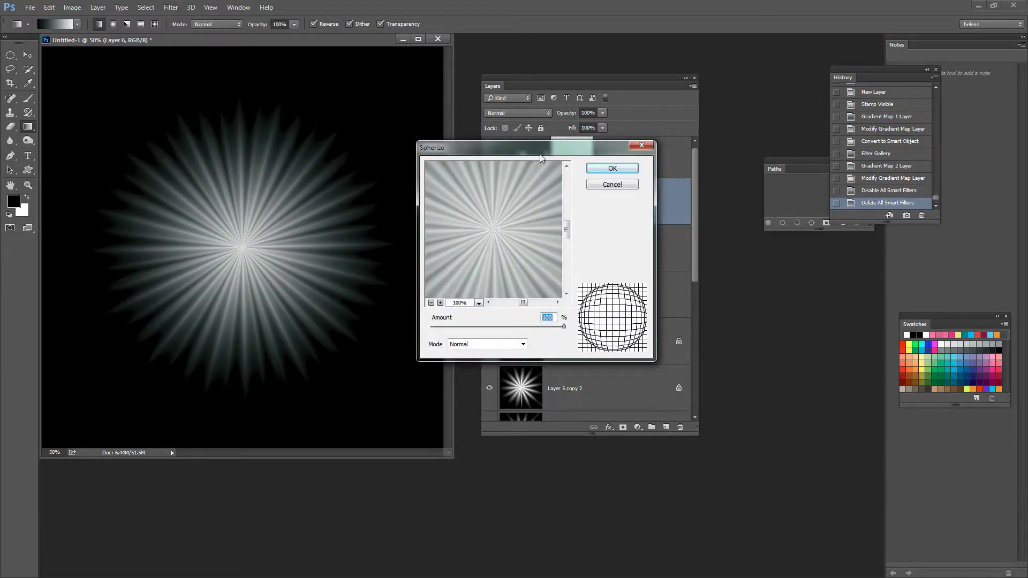
{"action": "left_click", "coordinate": [613, 169]}
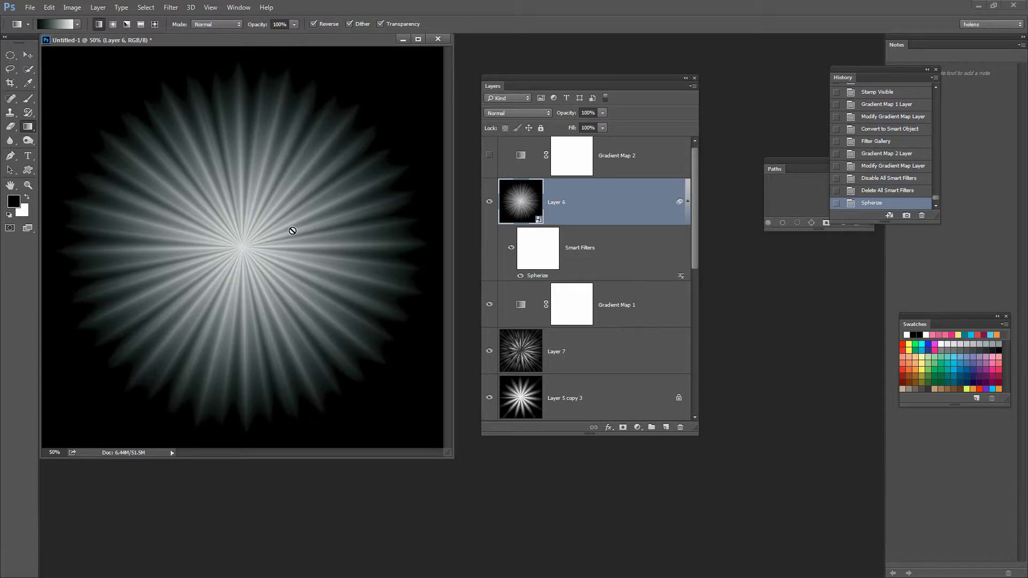
{"action": "left_click", "coordinate": [49, 8]}
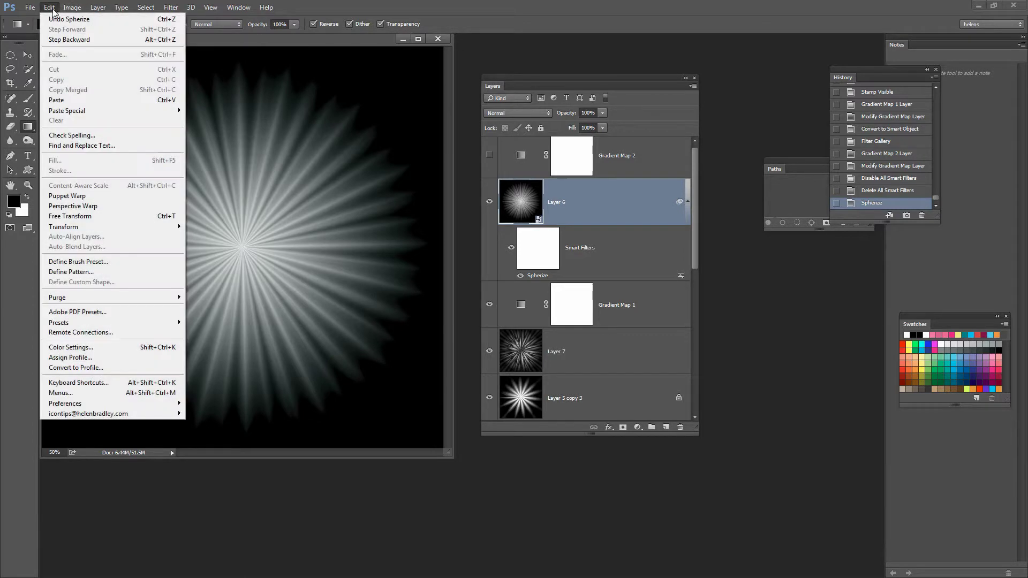
{"action": "left_click", "coordinate": [70, 13]}
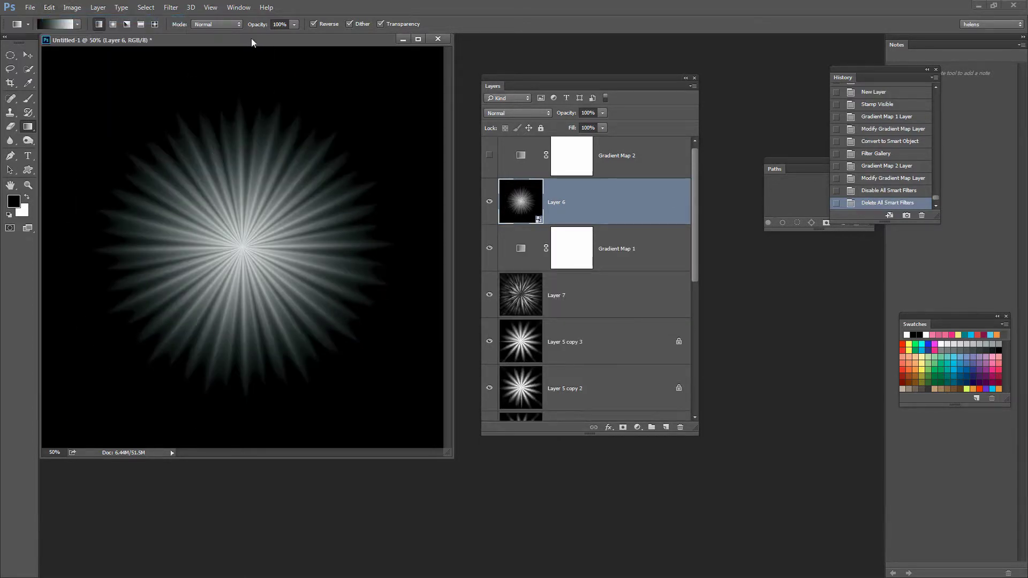
Apply the Pinch distortion to Layer 6 with an amount of 100%.
{"action": "left_click", "coordinate": [169, 8]}
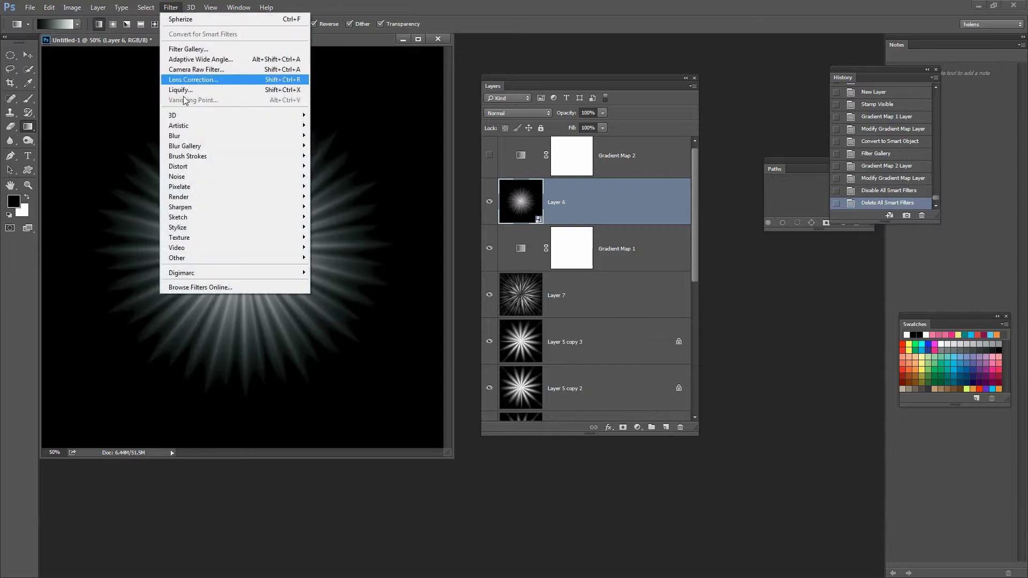
{"action": "mouse_move", "coordinate": [197, 172]}
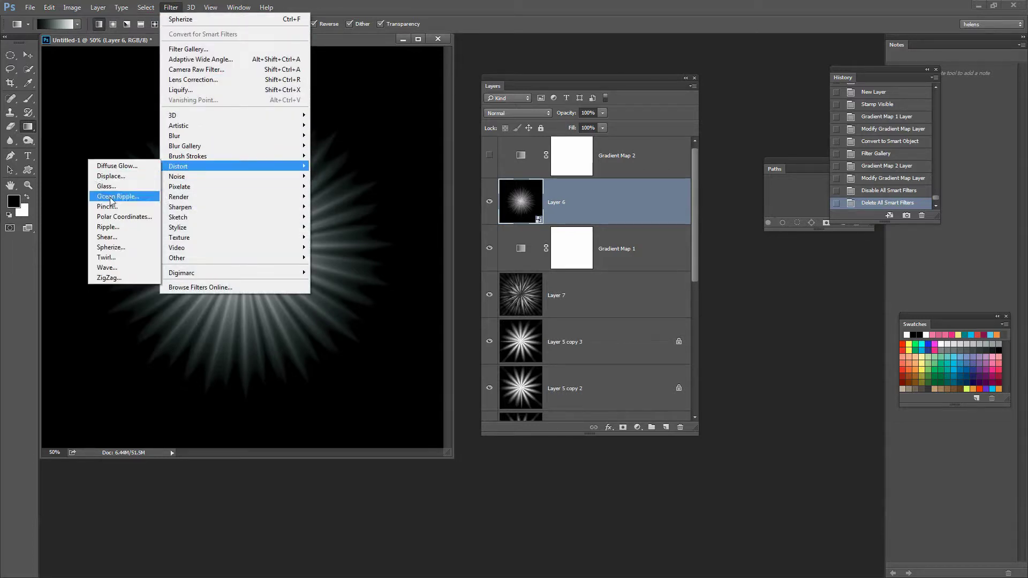
{"action": "left_click", "coordinate": [112, 208]}
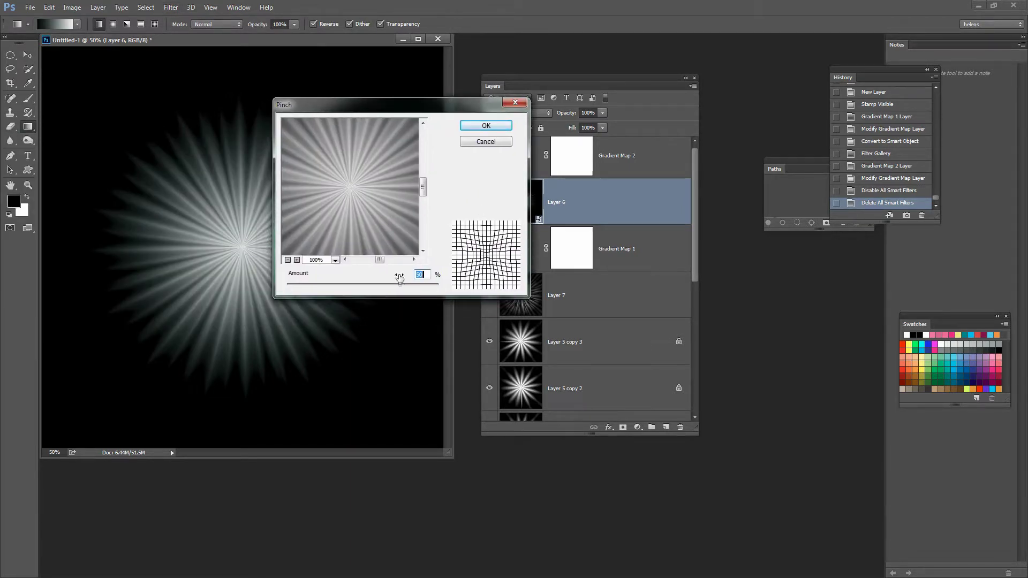
{"action": "left_click_drag", "start_coordinate": [400, 282], "coordinate": [438, 284]}
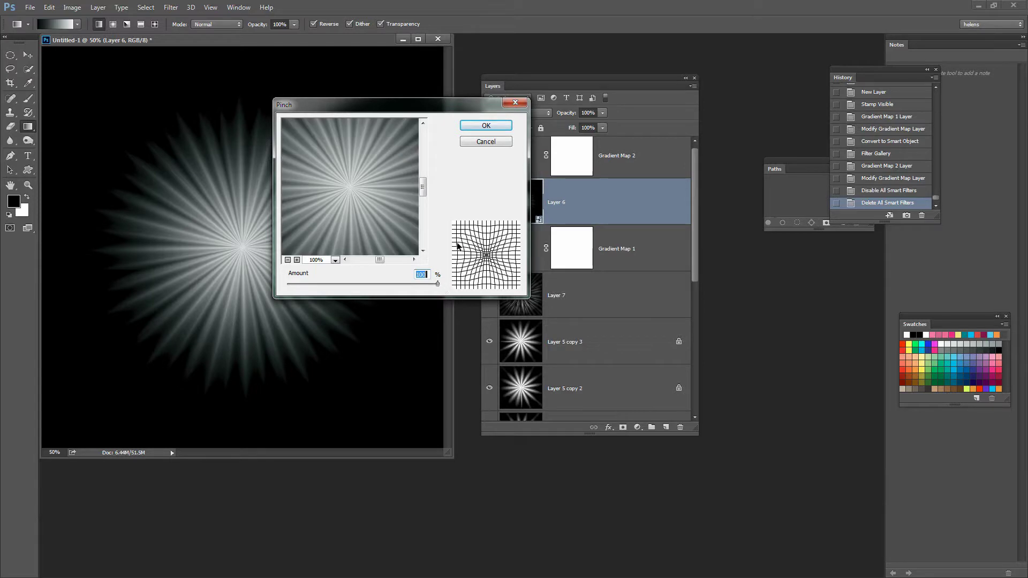
{"action": "left_click", "coordinate": [485, 126]}
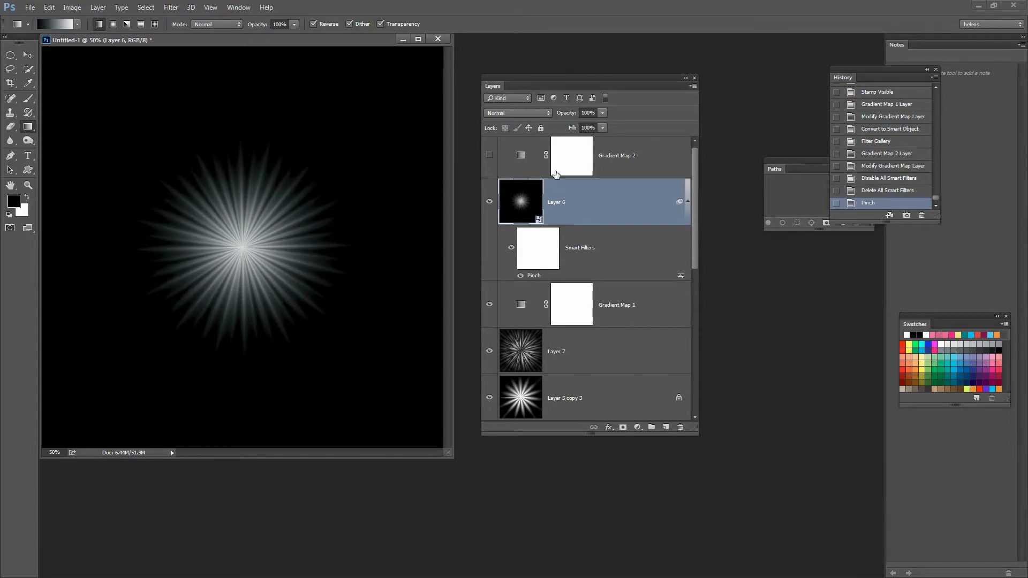
Preview the pinched burst with Gradient Map 2 shown, hide the map again and undo the Pinch.
{"action": "left_click", "coordinate": [488, 155]}
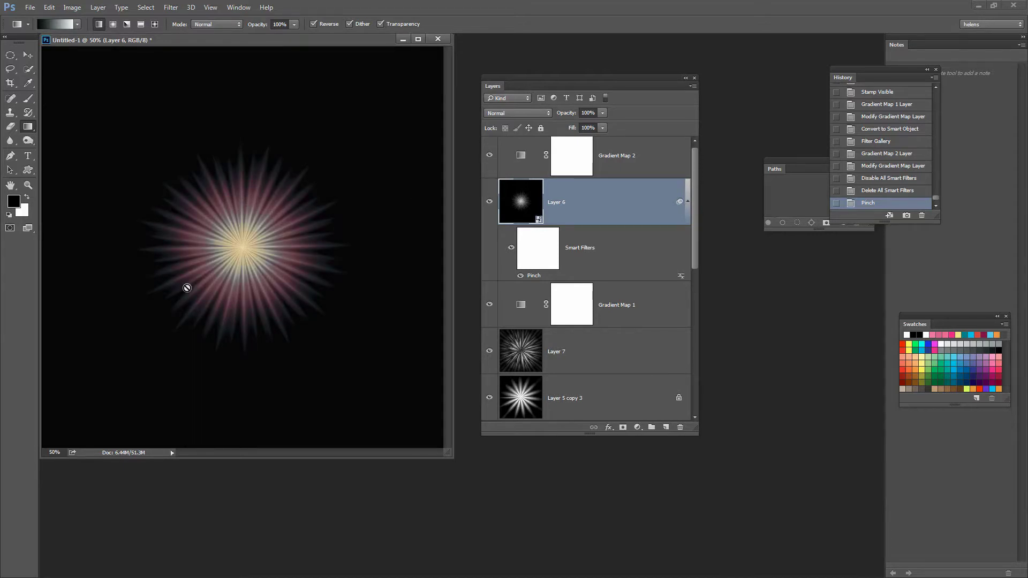
{"action": "left_click", "coordinate": [489, 156]}
{"action": "left_click", "coordinate": [871, 191]}
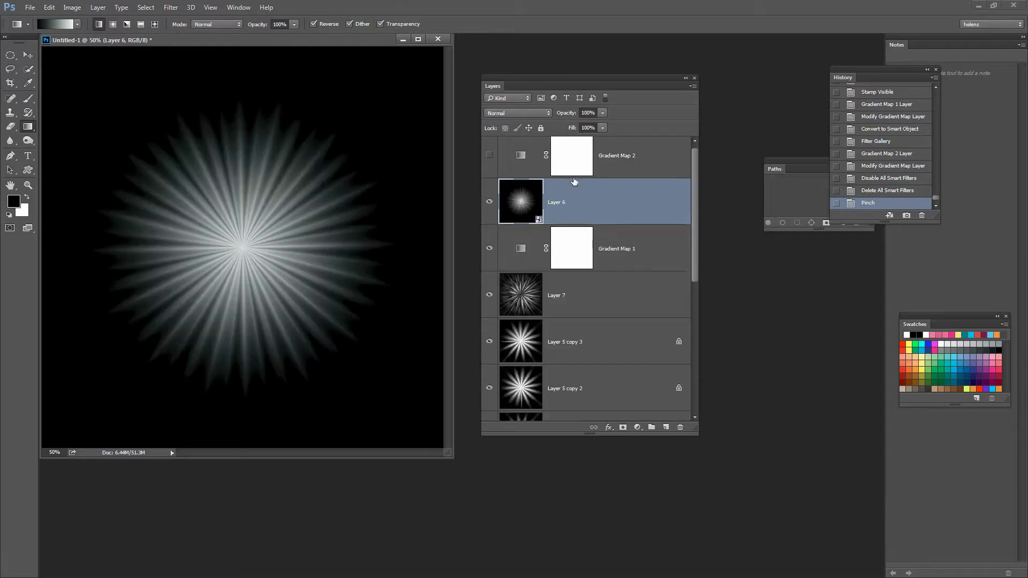
Apply the Glass distortion to Layer 6 with Blocks texture, 77% scaling, smoothness 9 and increased distortion.
{"action": "left_click", "coordinate": [170, 7]}
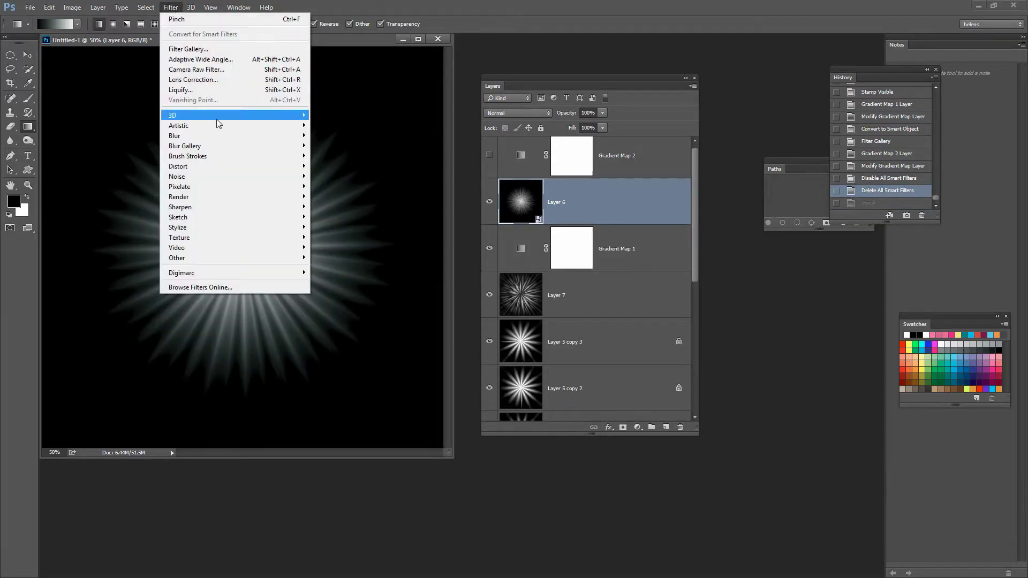
{"action": "mouse_move", "coordinate": [213, 172]}
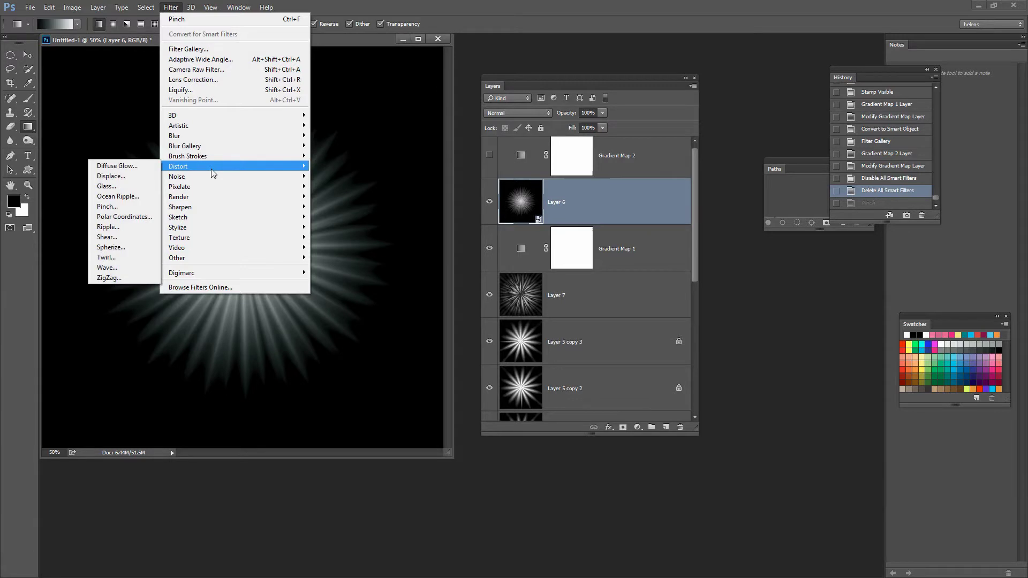
{"action": "left_click", "coordinate": [110, 189]}
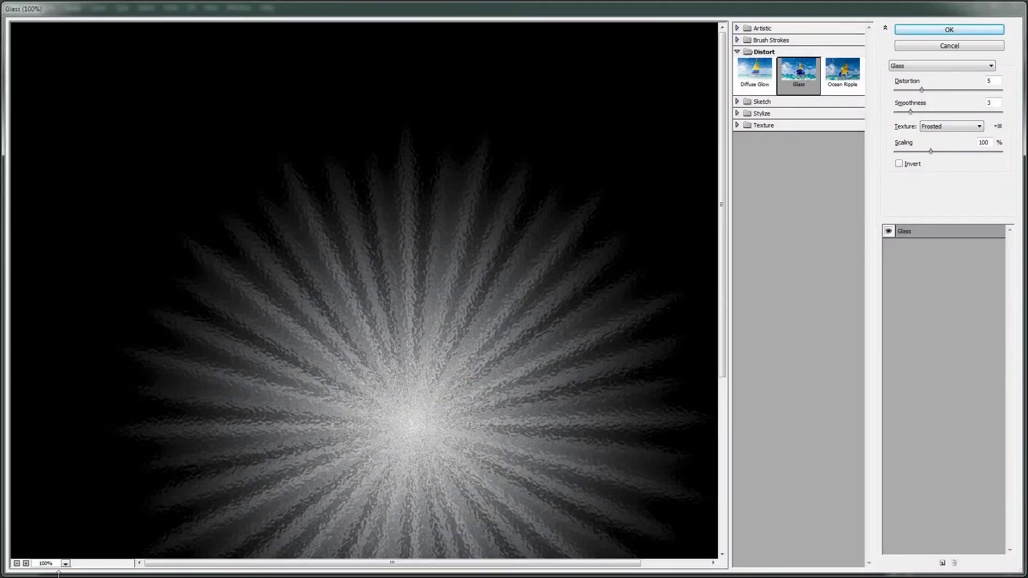
{"action": "left_click", "coordinate": [65, 564]}
{"action": "left_click", "coordinate": [67, 546]}
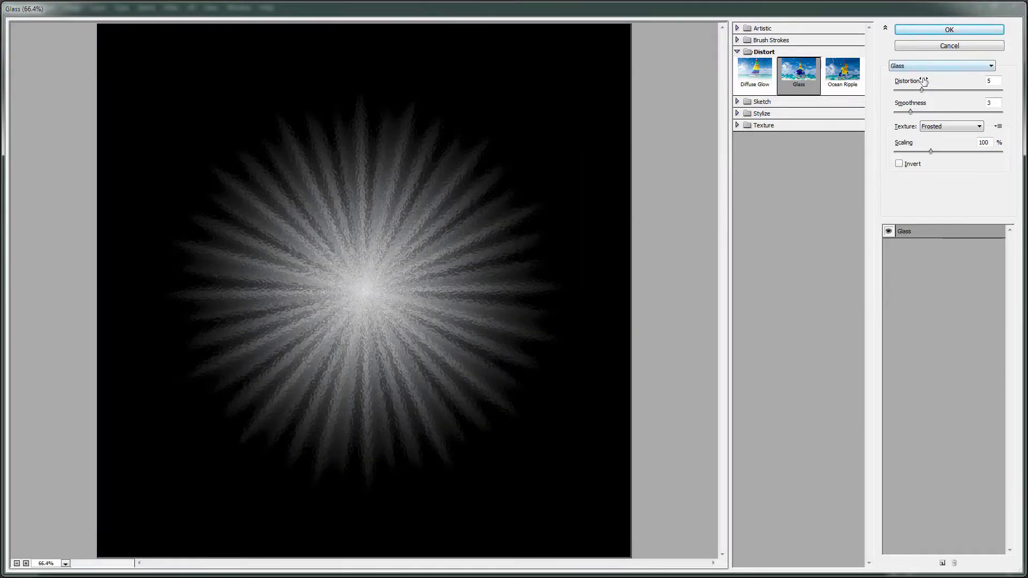
{"action": "left_click", "coordinate": [939, 126]}
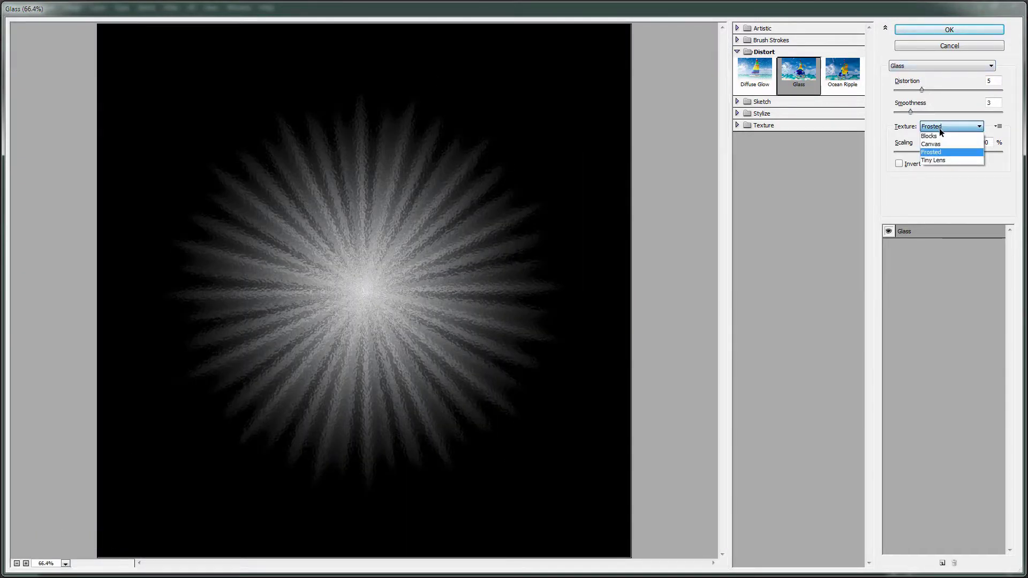
{"action": "left_click", "coordinate": [938, 138]}
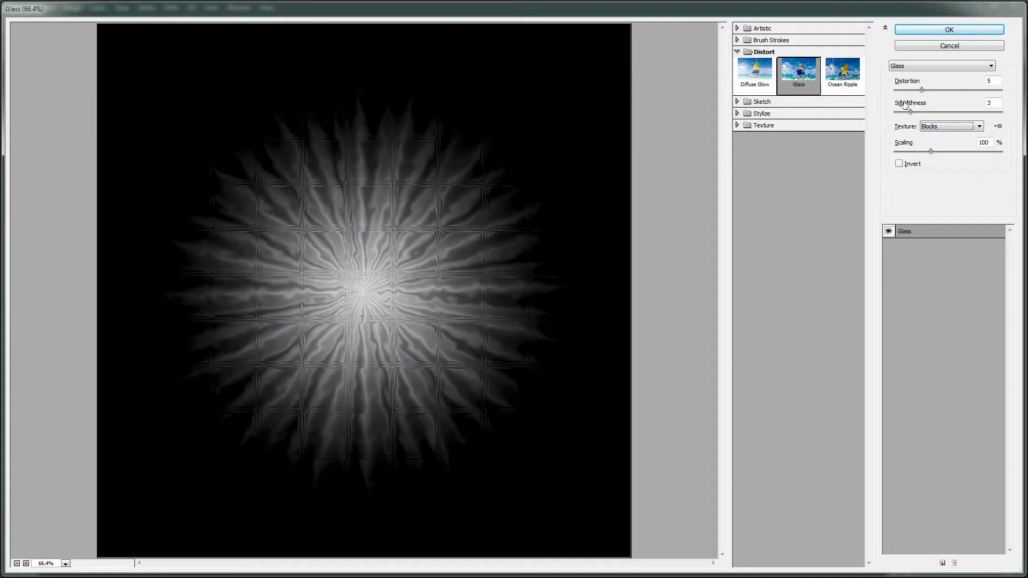
{"action": "left_click_drag", "start_coordinate": [930, 153], "coordinate": [913, 152]}
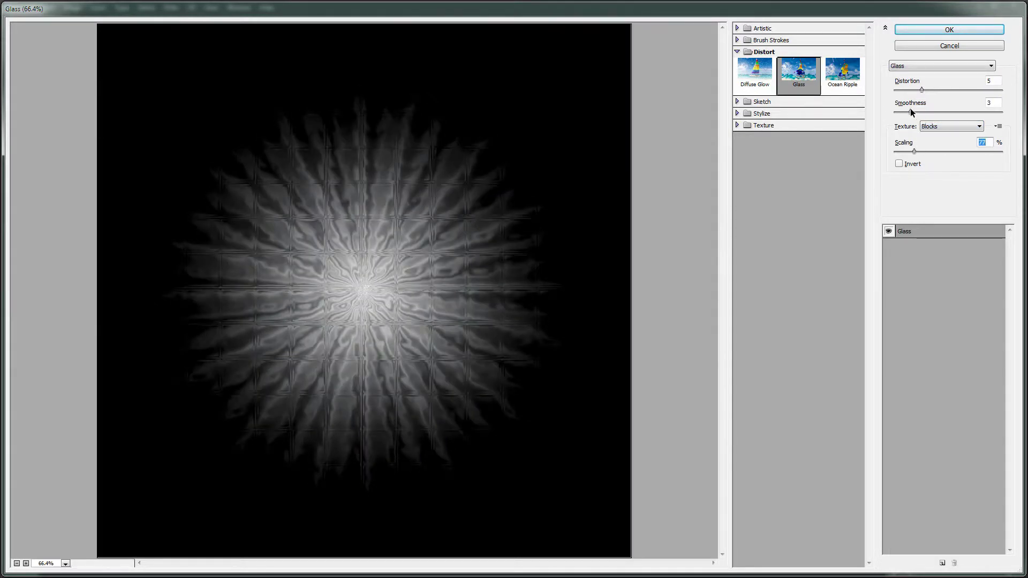
{"action": "left_click_drag", "start_coordinate": [911, 112], "coordinate": [941, 89]}
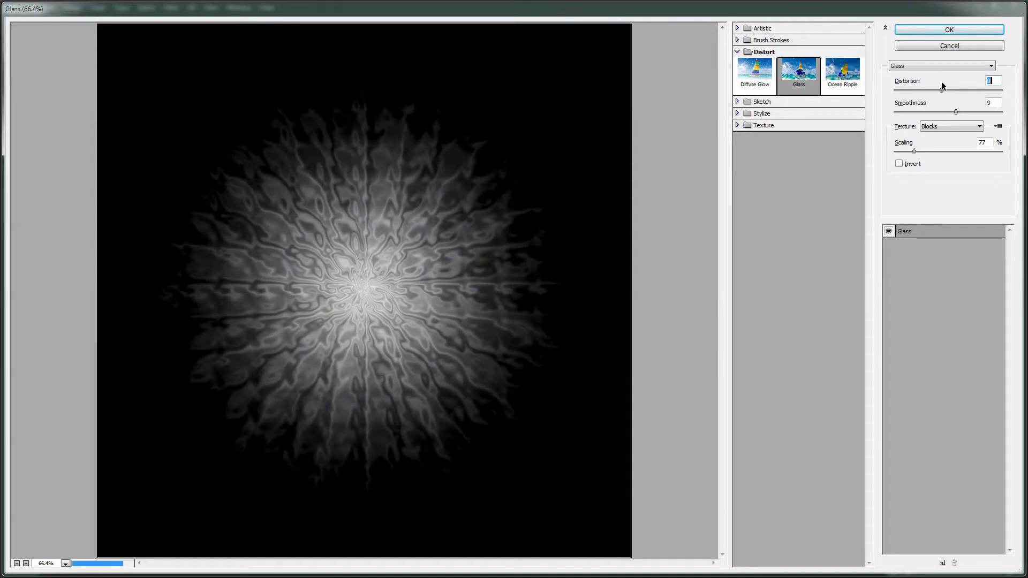
{"action": "left_click", "coordinate": [951, 30]}
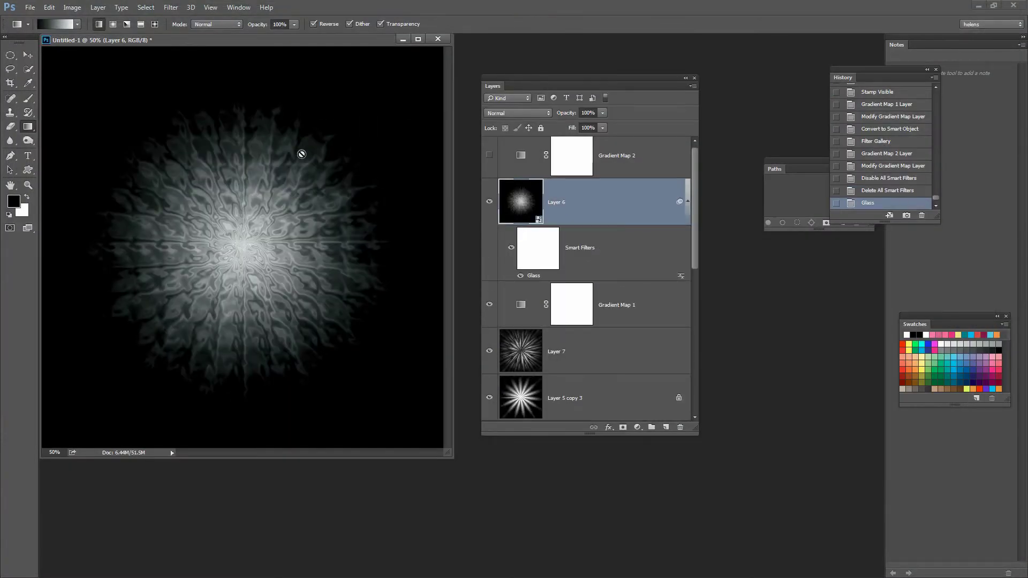
Preview the glass-distorted burst with Gradient Map 2, hide the map again and look through the layer stack.
{"action": "left_click", "coordinate": [489, 156]}
{"action": "left_click_drag", "start_coordinate": [694, 245], "coordinate": [715, 397]}
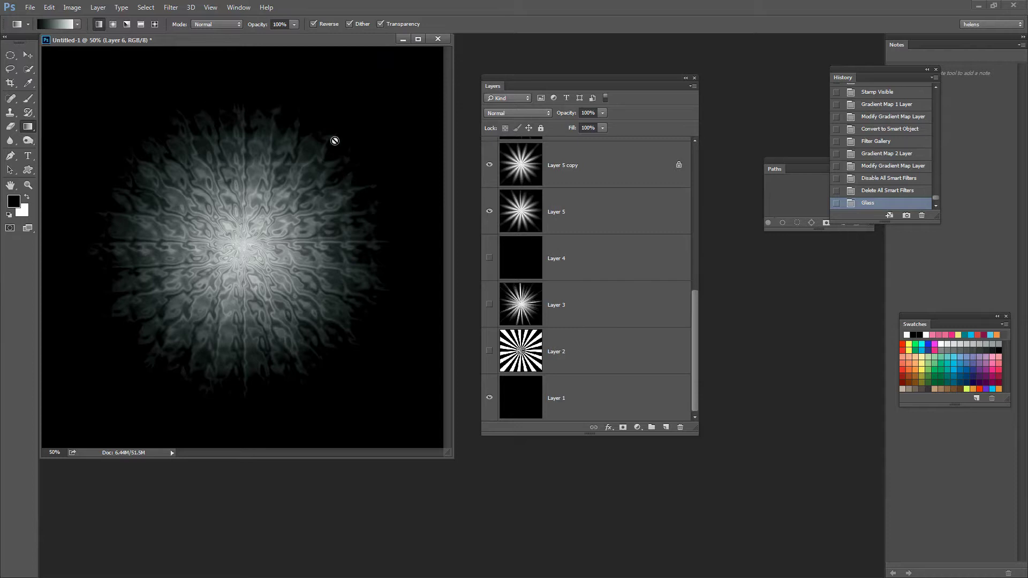
{"action": "left_click_drag", "start_coordinate": [693, 303], "coordinate": [690, 150]}
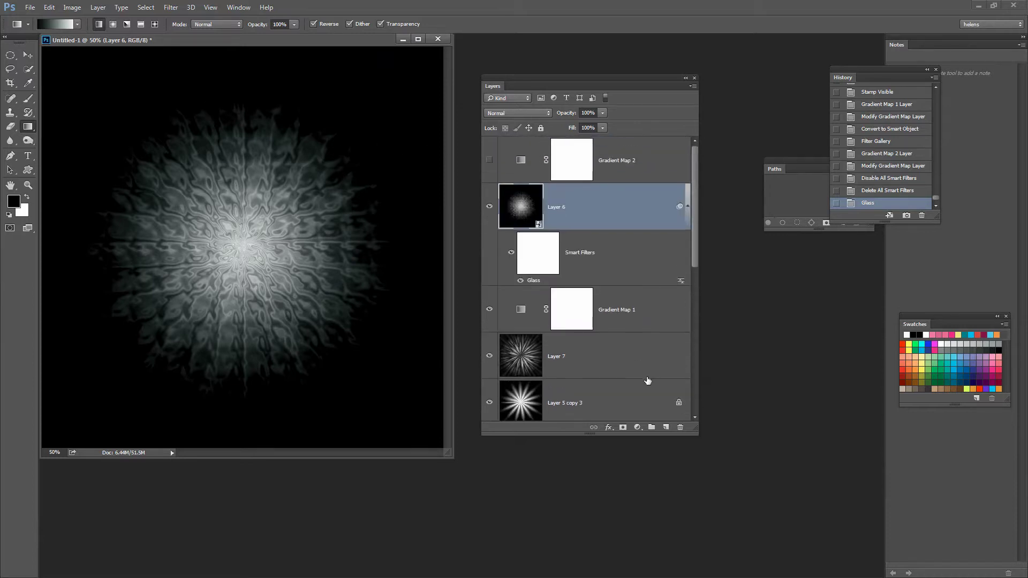
Add a new layer at the top of the stack and fill it with a vertical linear gradient from white down to black.
{"action": "left_click", "coordinate": [666, 427]}
{"action": "left_click_drag", "start_coordinate": [564, 208], "coordinate": [559, 147]}
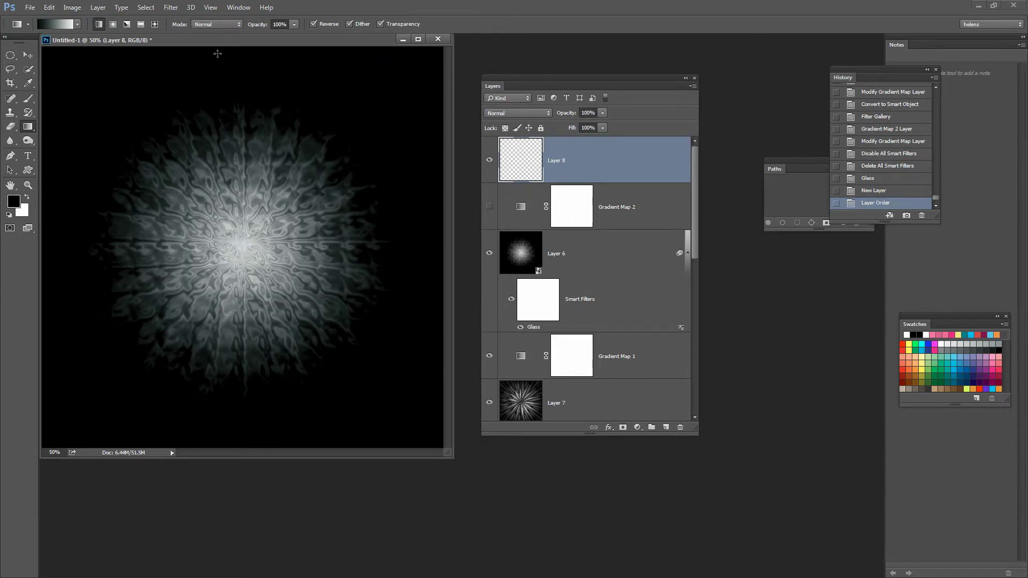
{"action": "left_click_drag", "start_coordinate": [229, 50], "coordinate": [228, 393]}
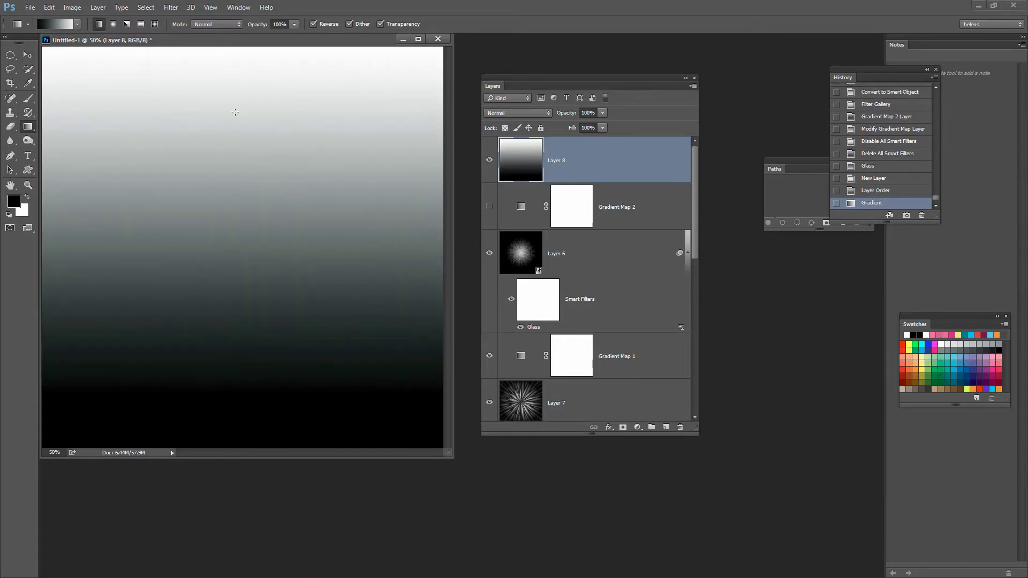
Apply a Triangle Wave filter to the gradient layer with 16 generators, wavelength 1 to 175 and amplitude 1 to 260.
{"action": "left_click", "coordinate": [171, 8]}
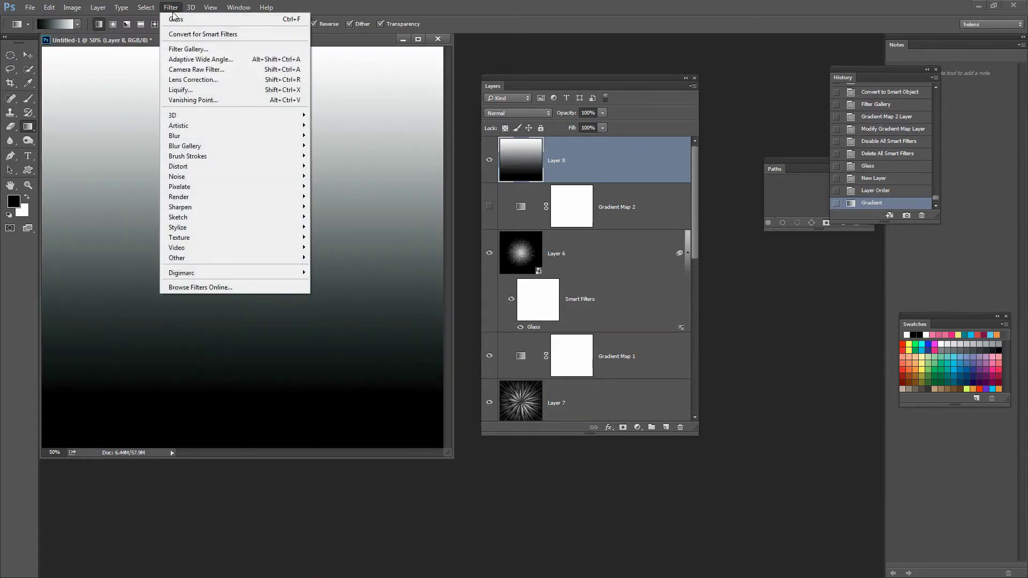
{"action": "mouse_move", "coordinate": [199, 168]}
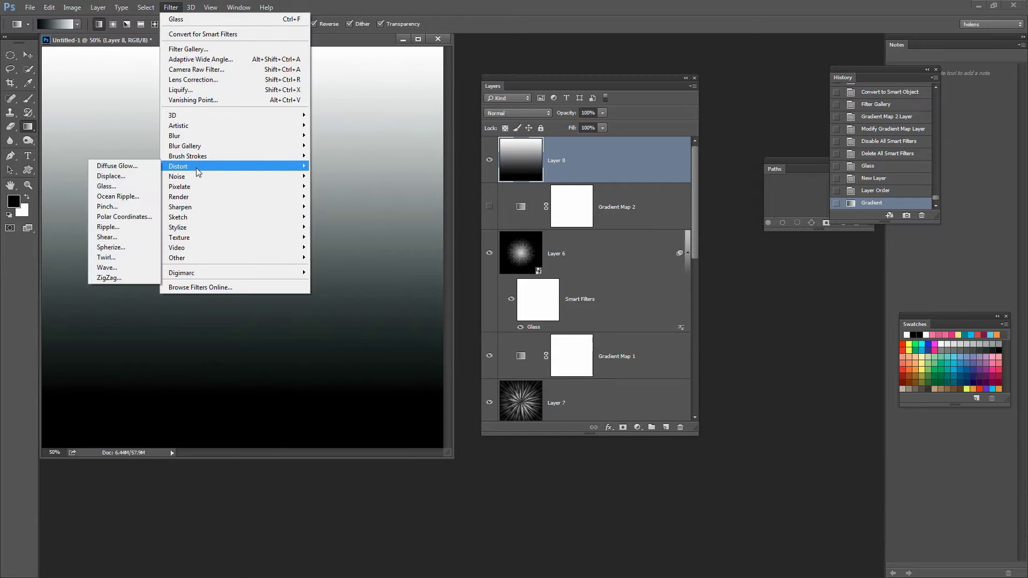
{"action": "left_click", "coordinate": [115, 268]}
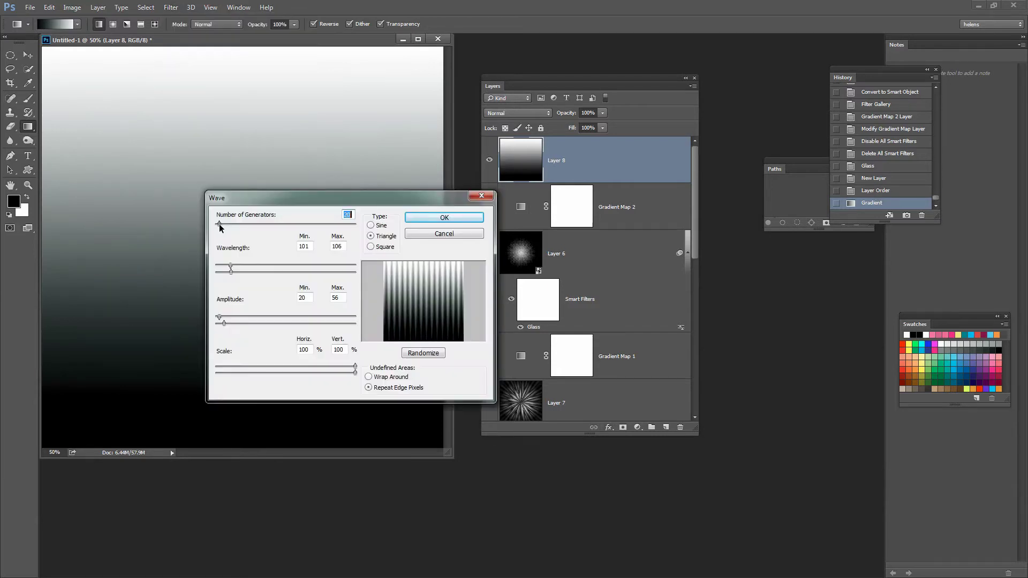
{"action": "left_click_drag", "start_coordinate": [231, 267], "coordinate": [222, 266]}
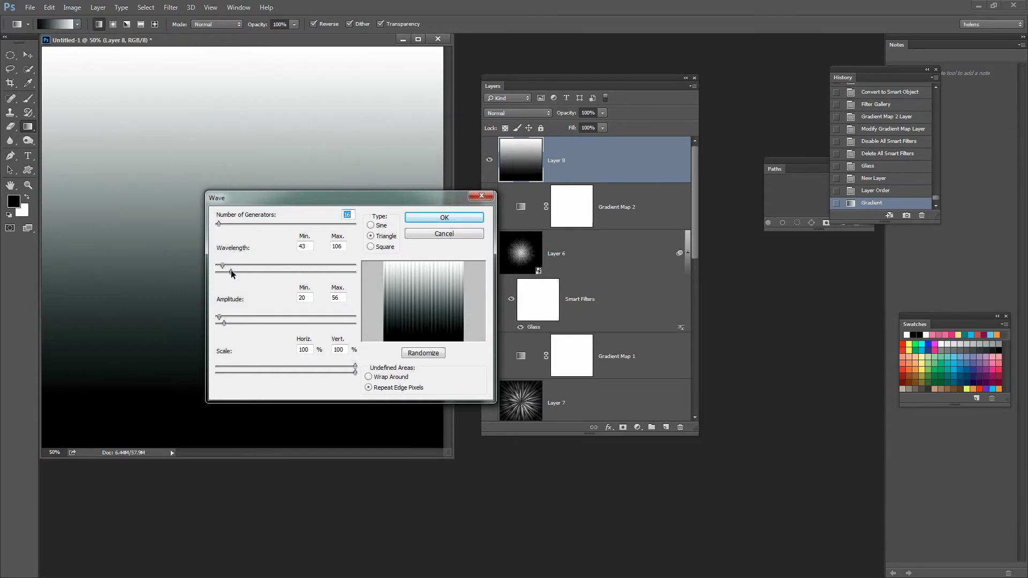
{"action": "mouse_move", "coordinate": [230, 271]}
{"action": "left_mouse_down"}
{"action": "mouse_move", "coordinate": [241, 271]}
{"action": "mouse_move", "coordinate": [217, 266]}
{"action": "left_mouse_up"}
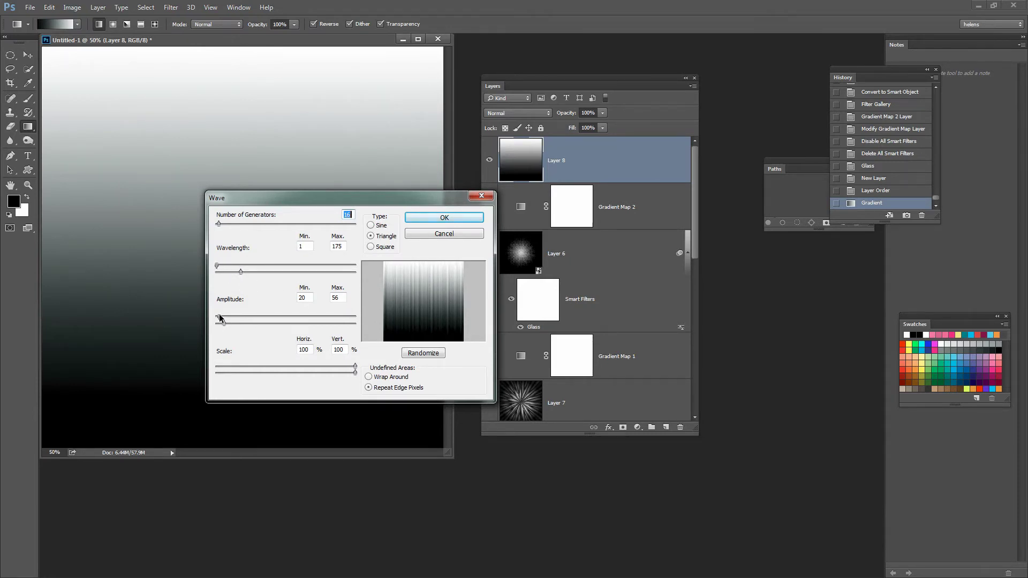
{"action": "left_click_drag", "start_coordinate": [219, 317], "coordinate": [249, 323]}
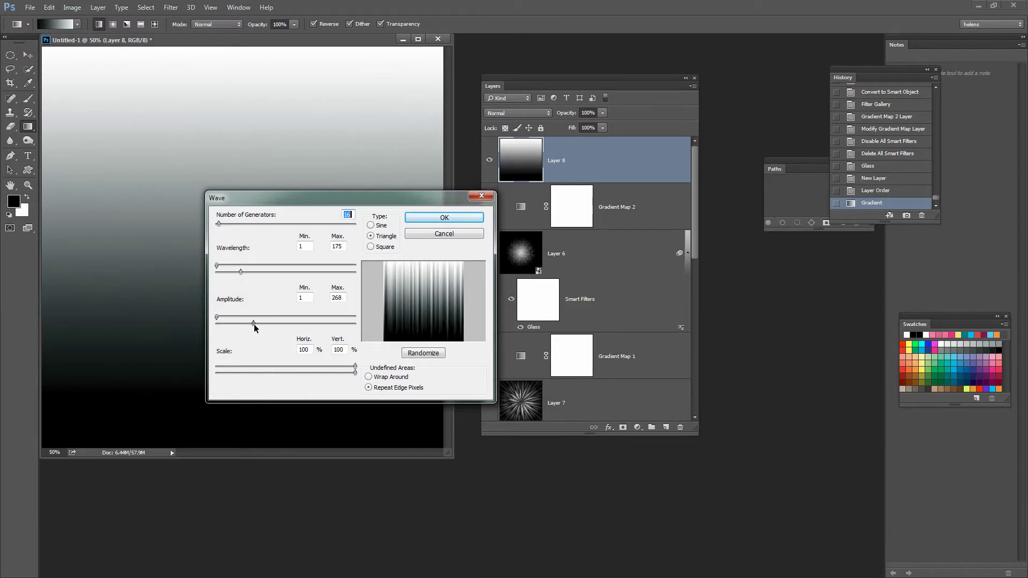
{"action": "left_click", "coordinate": [429, 217]}
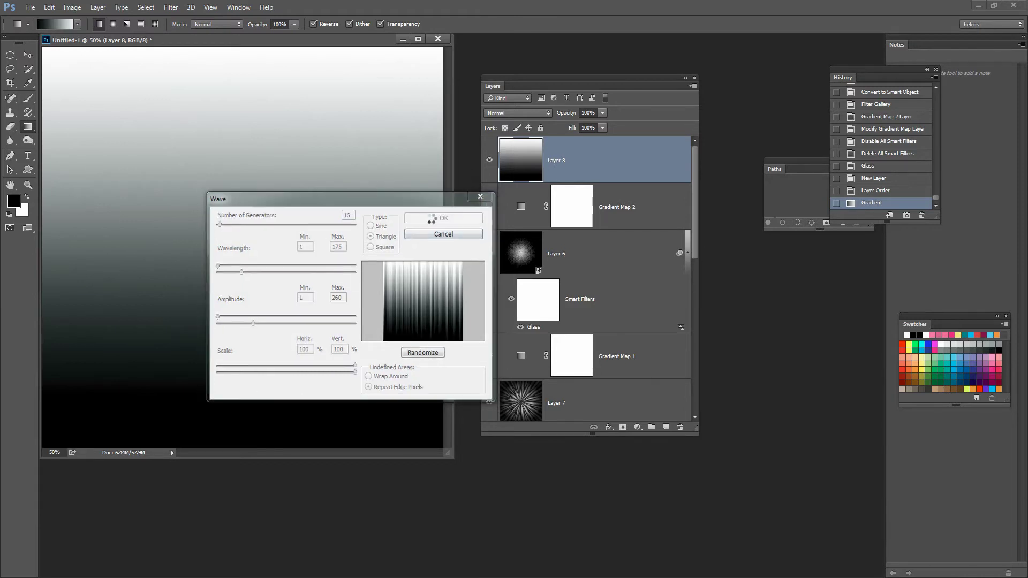
Turn the waved gradient on Layer 8 into a radial burst with the Polar Coordinates filter, Rectangular to Polar.
{"action": "left_click", "coordinate": [170, 7]}
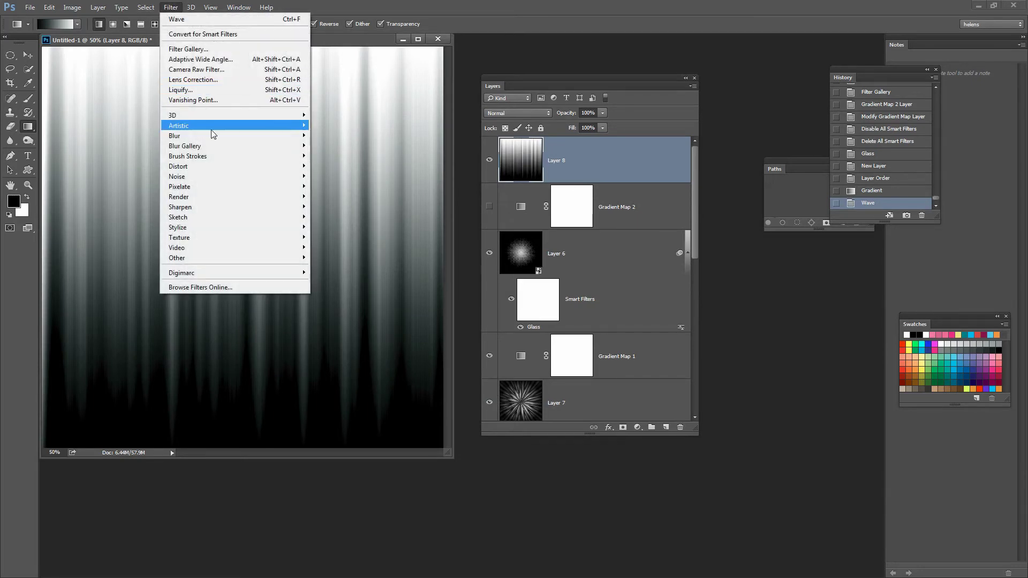
{"action": "mouse_move", "coordinate": [204, 168]}
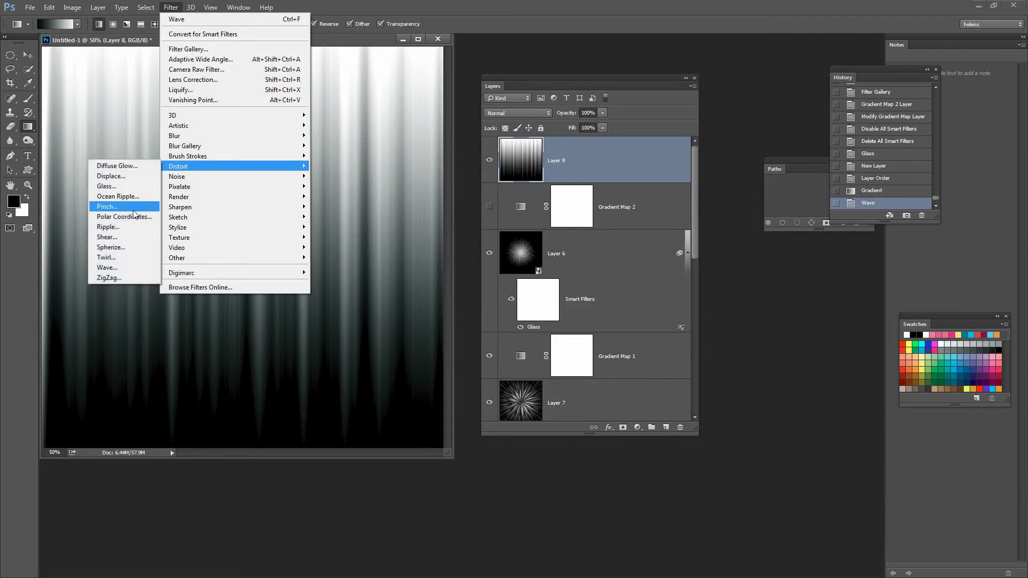
{"action": "left_click", "coordinate": [128, 216]}
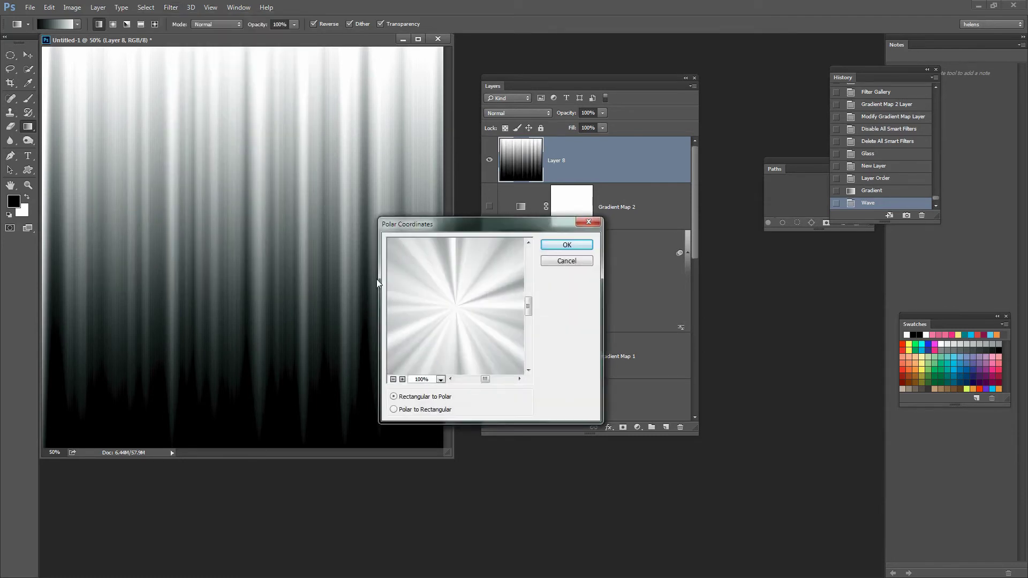
{"action": "left_click", "coordinate": [567, 246]}
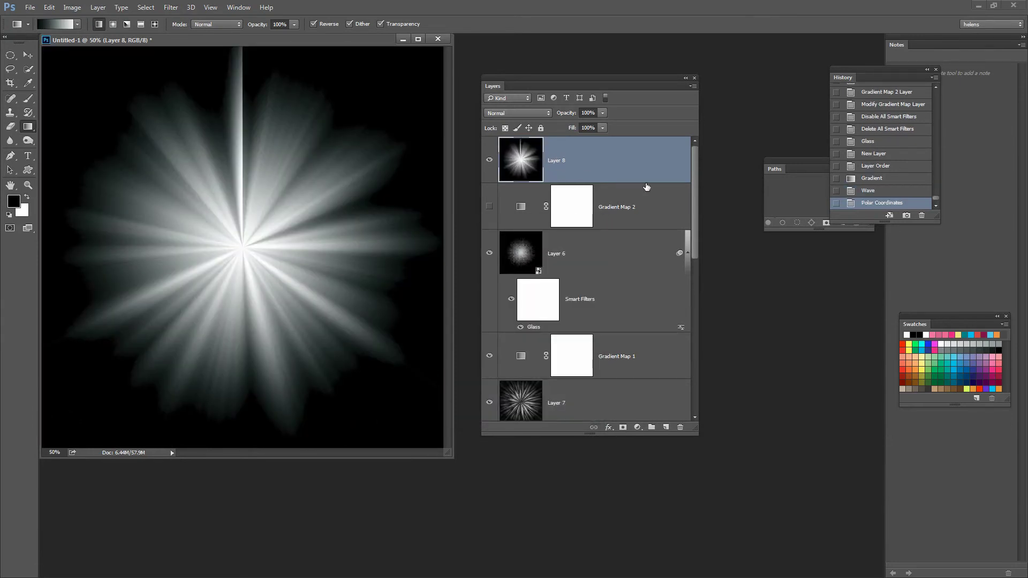
{"action": "left_click_drag", "start_coordinate": [694, 168], "coordinate": [690, 242]}
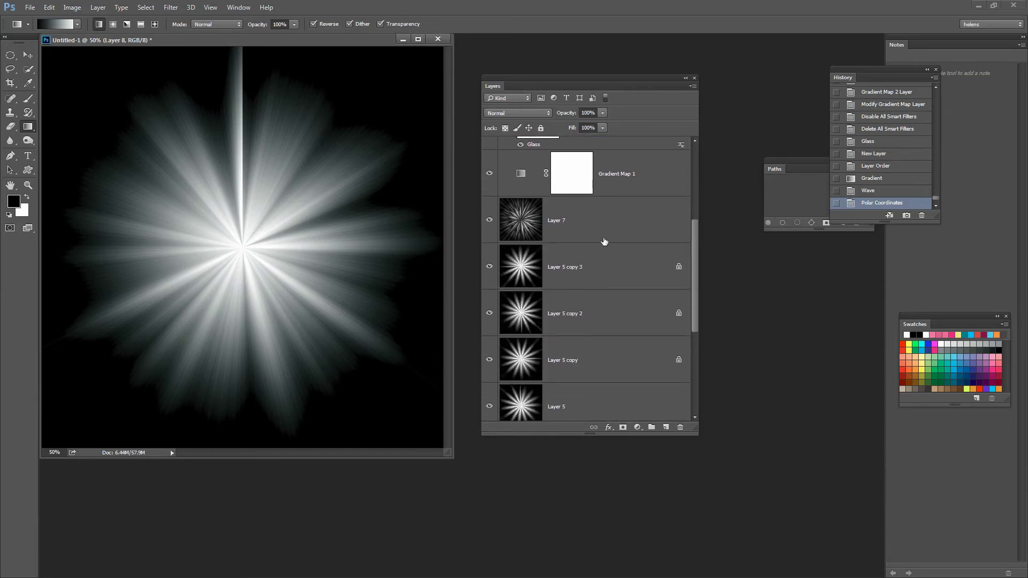